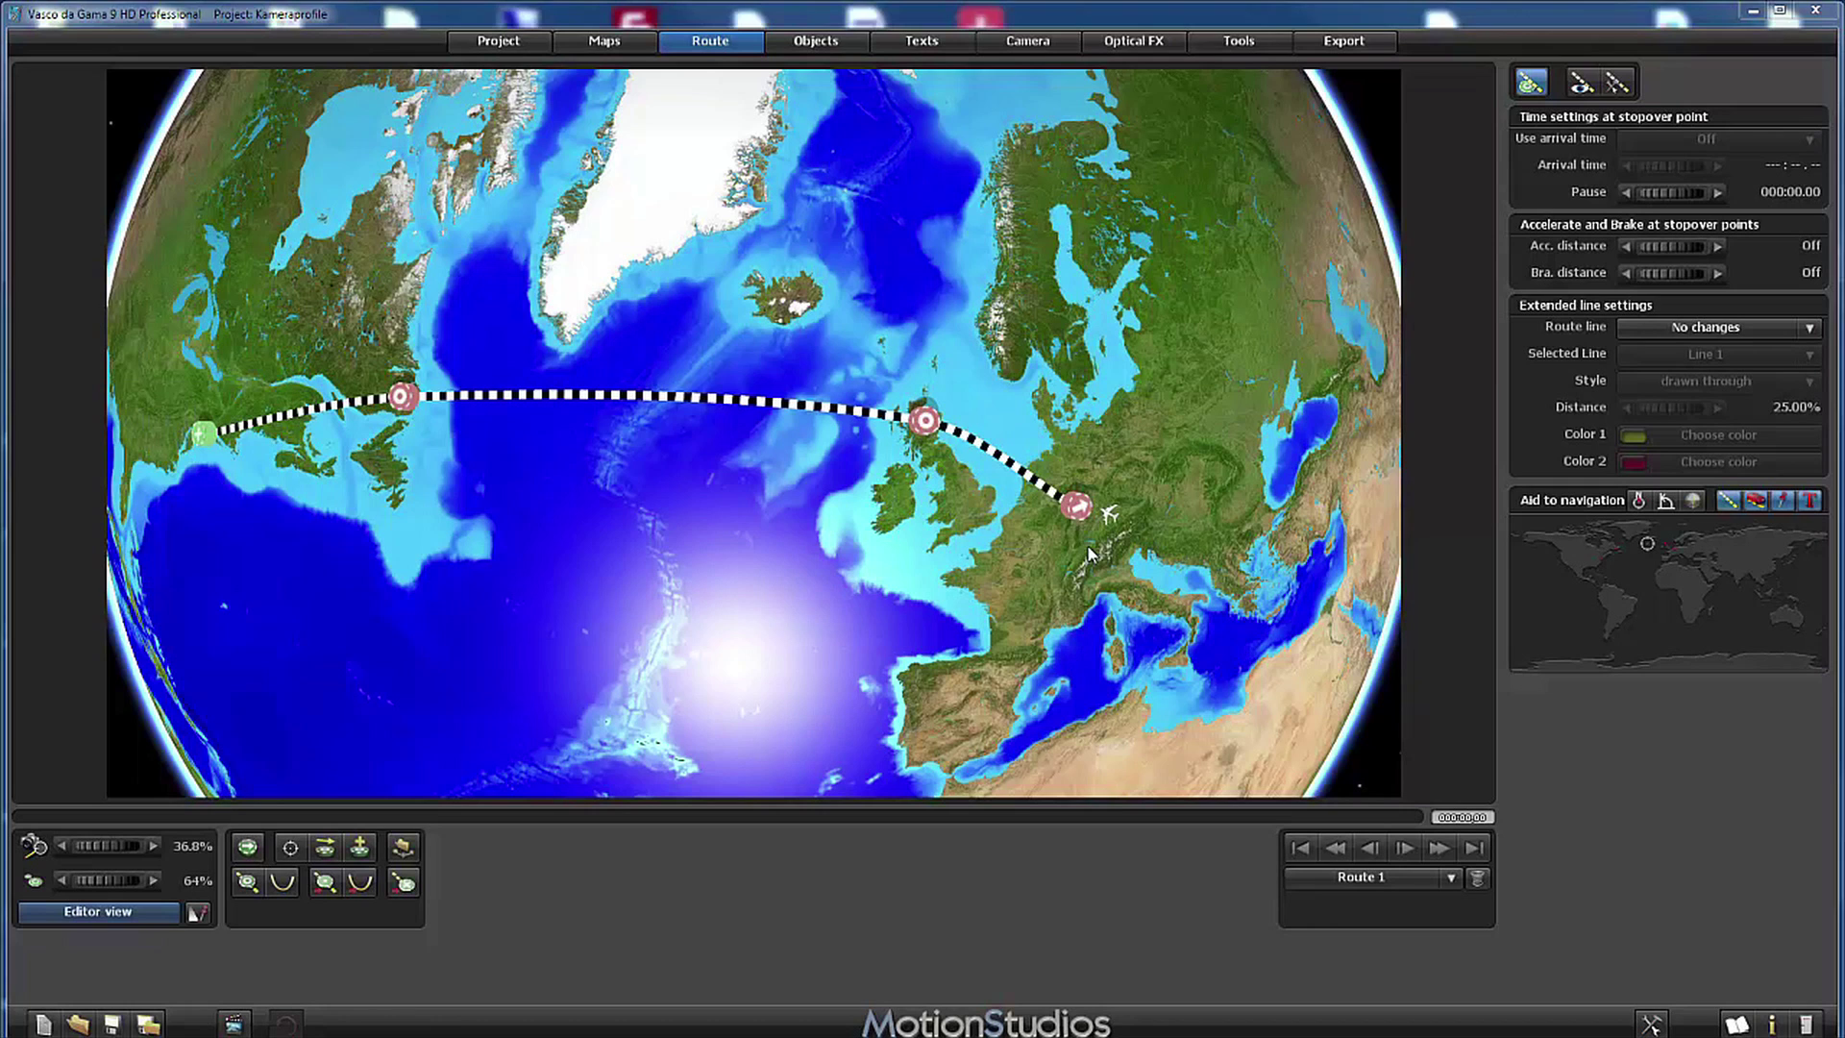
# Step: Open the camera settings, keep the camera profile on From top, and play the flight in the realtime preview
pyautogui.click(1038, 46)
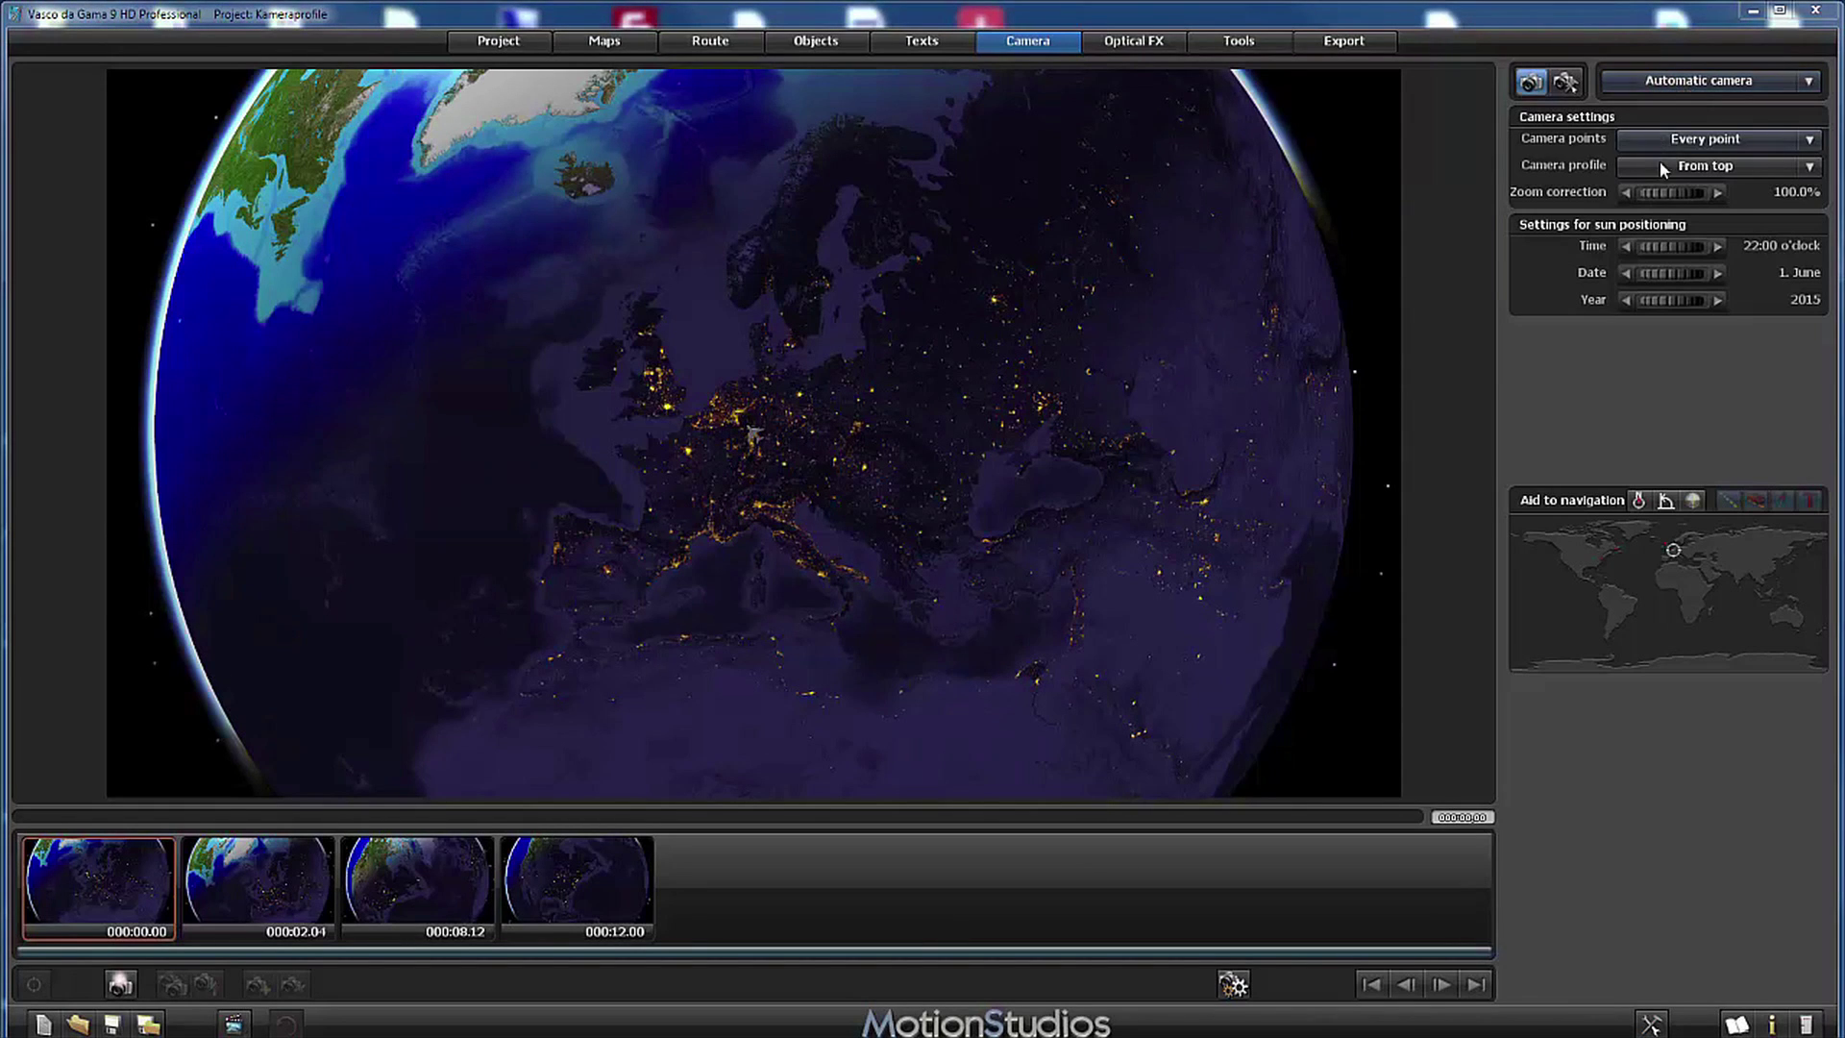
pyautogui.click(1709, 167)
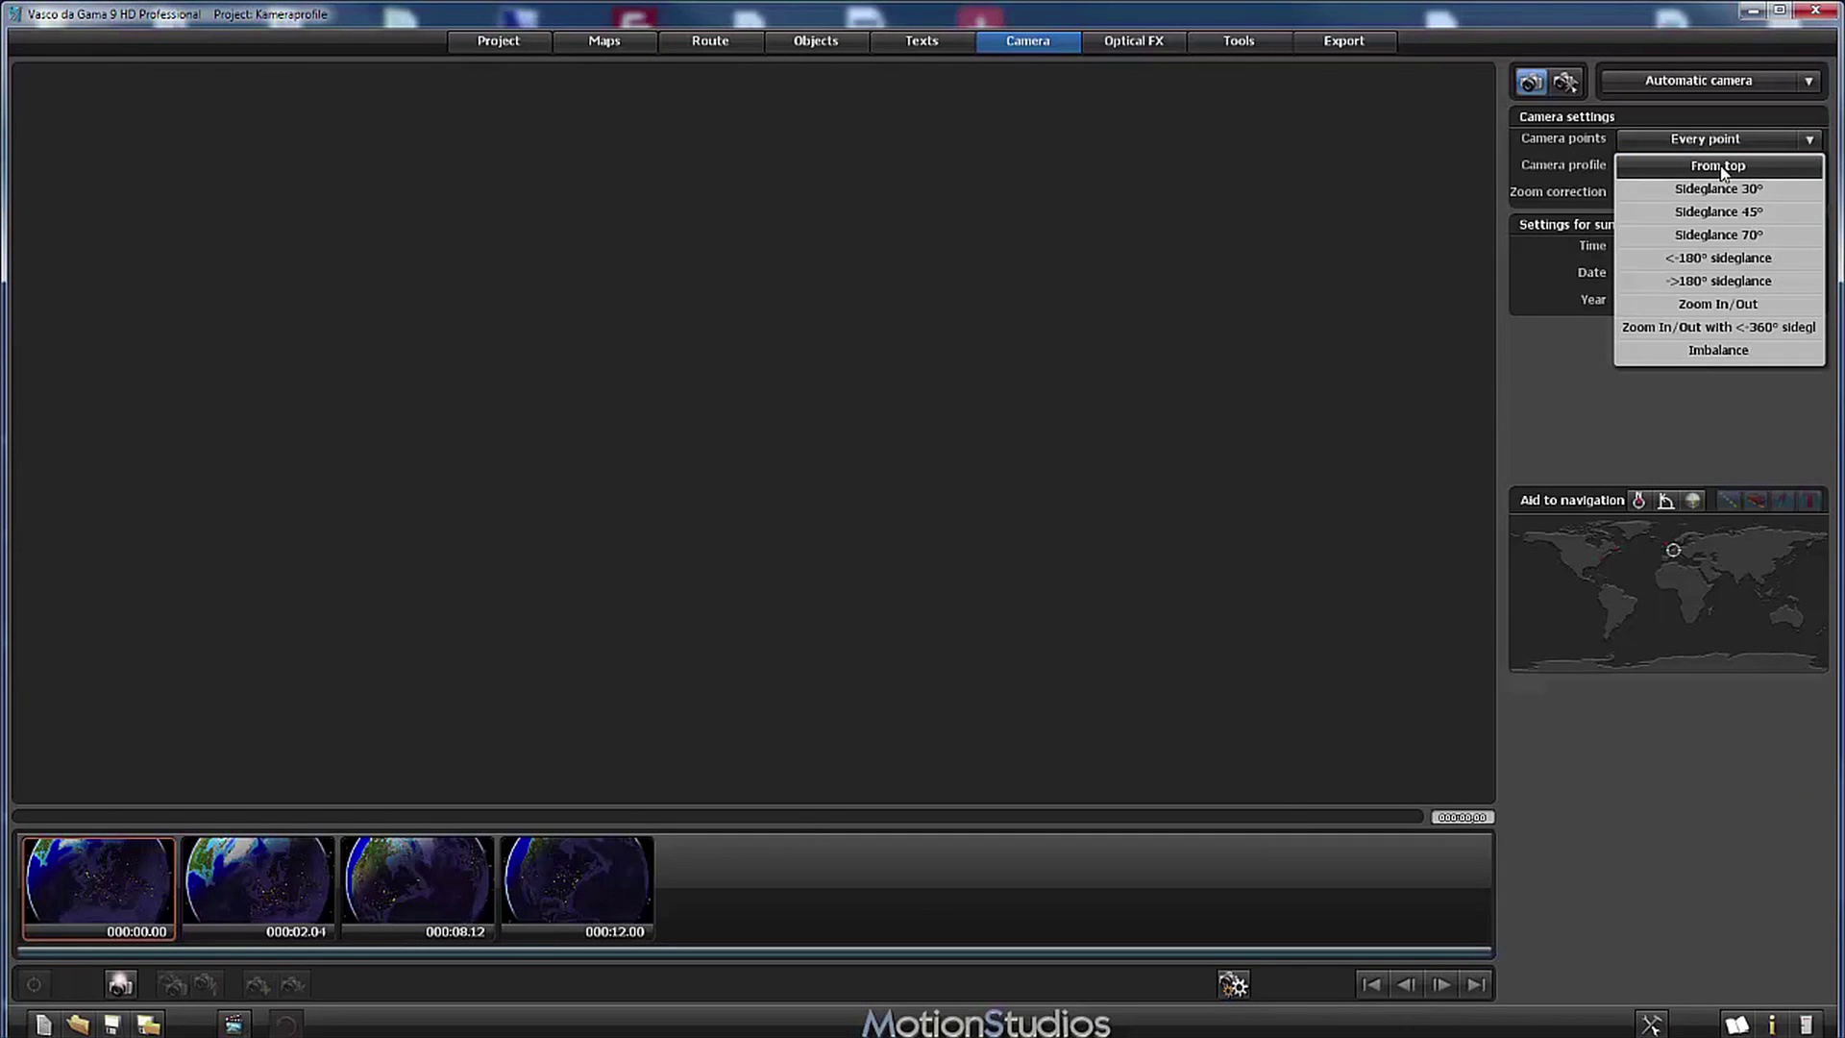
pyautogui.click(1722, 171)
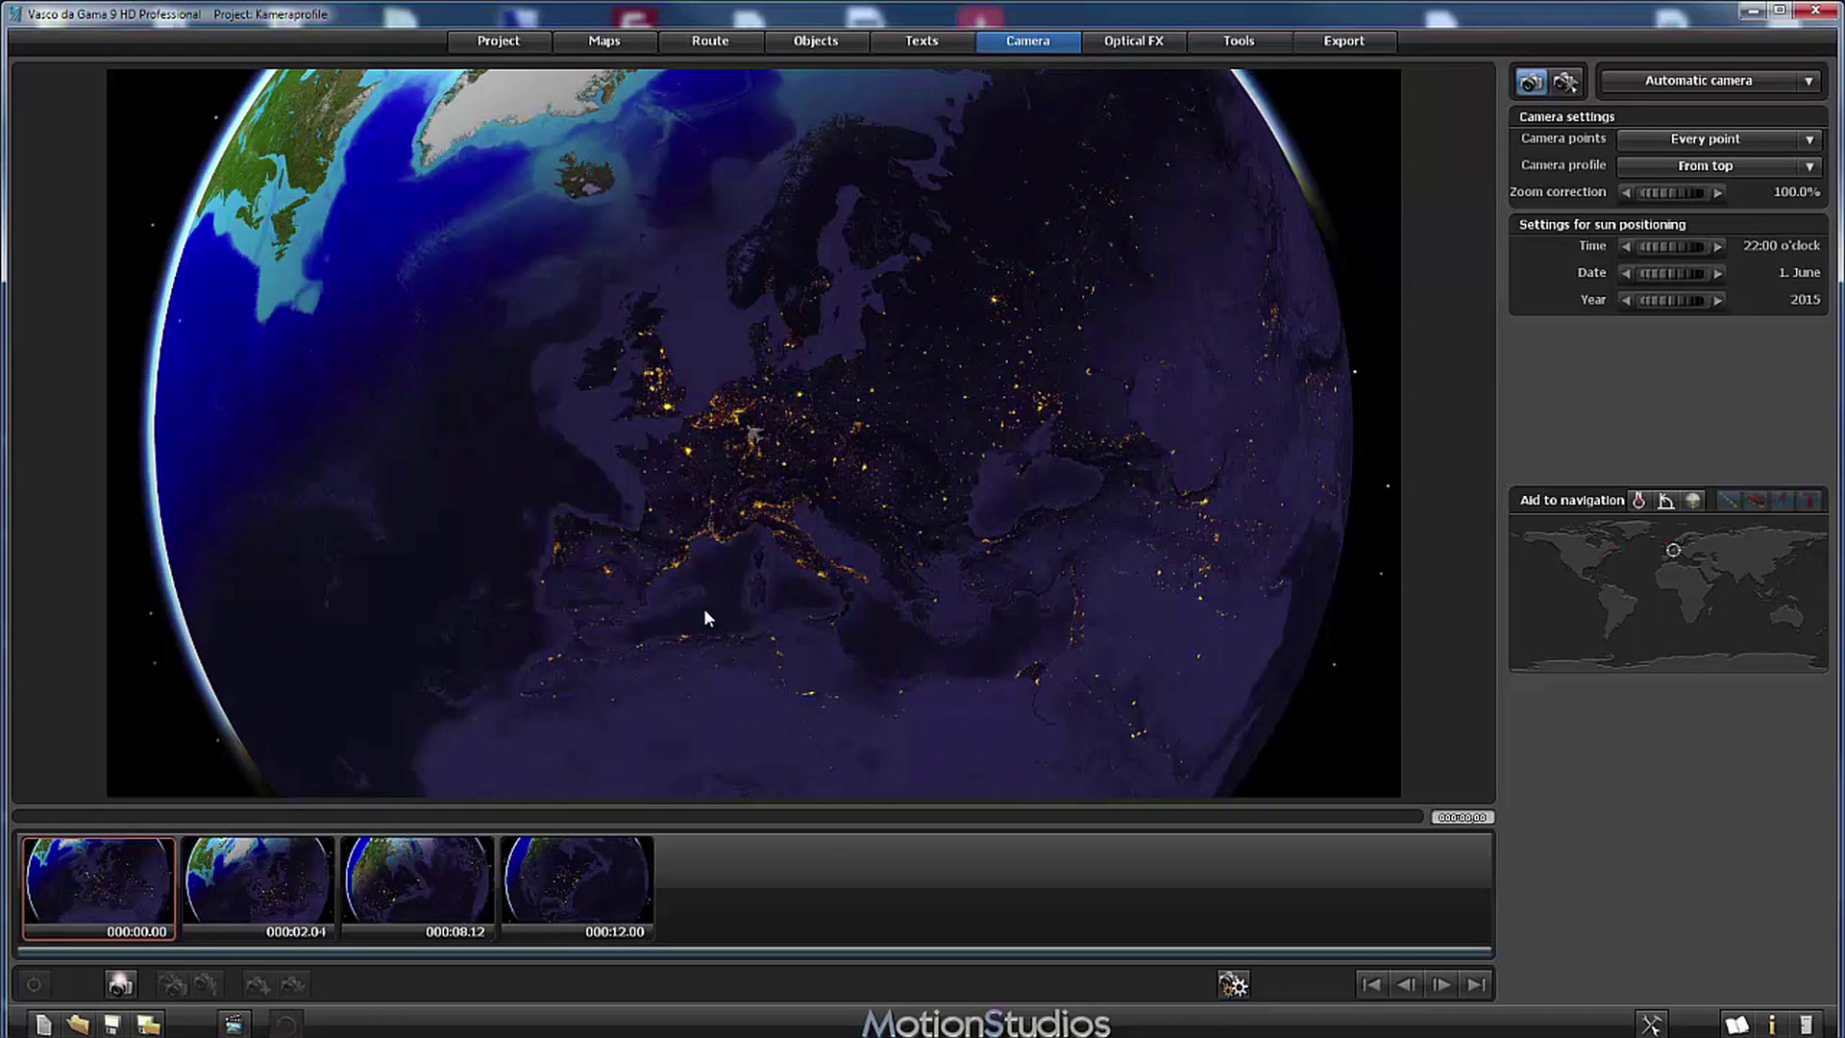
pyautogui.click(236, 1024)
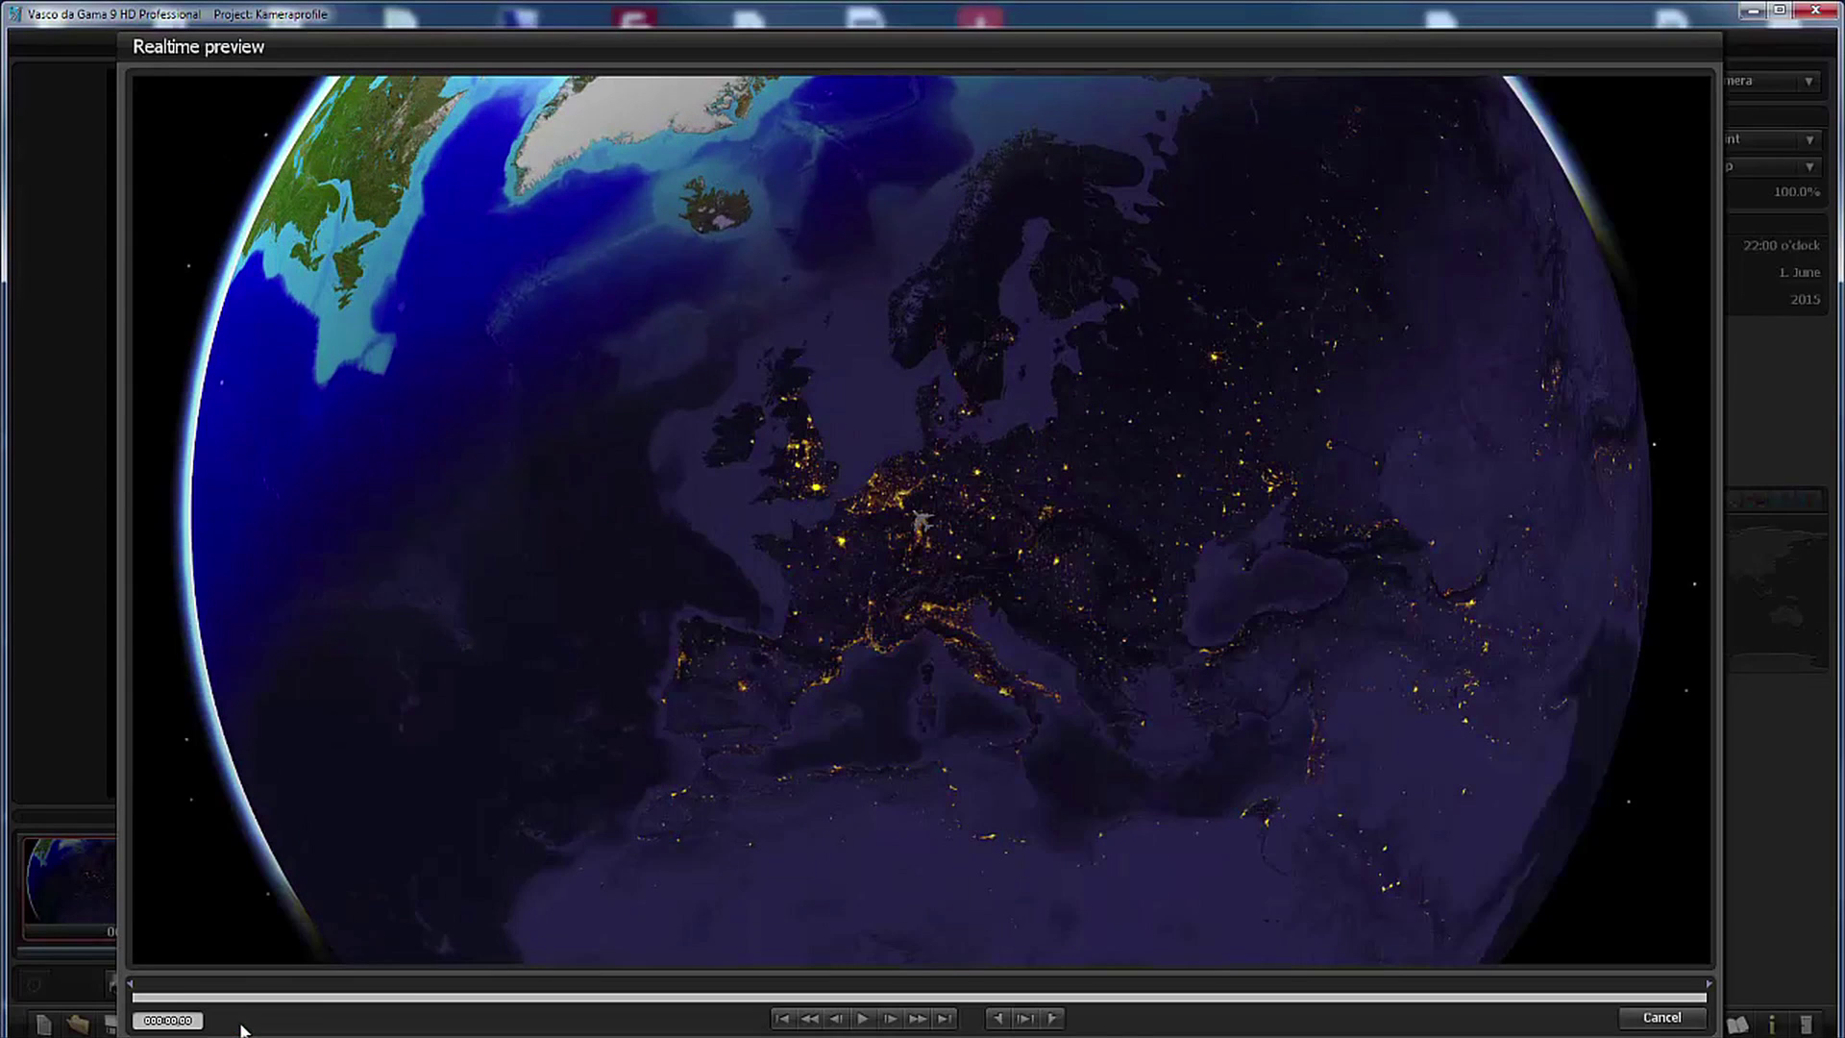
pyautogui.click(862, 1019)
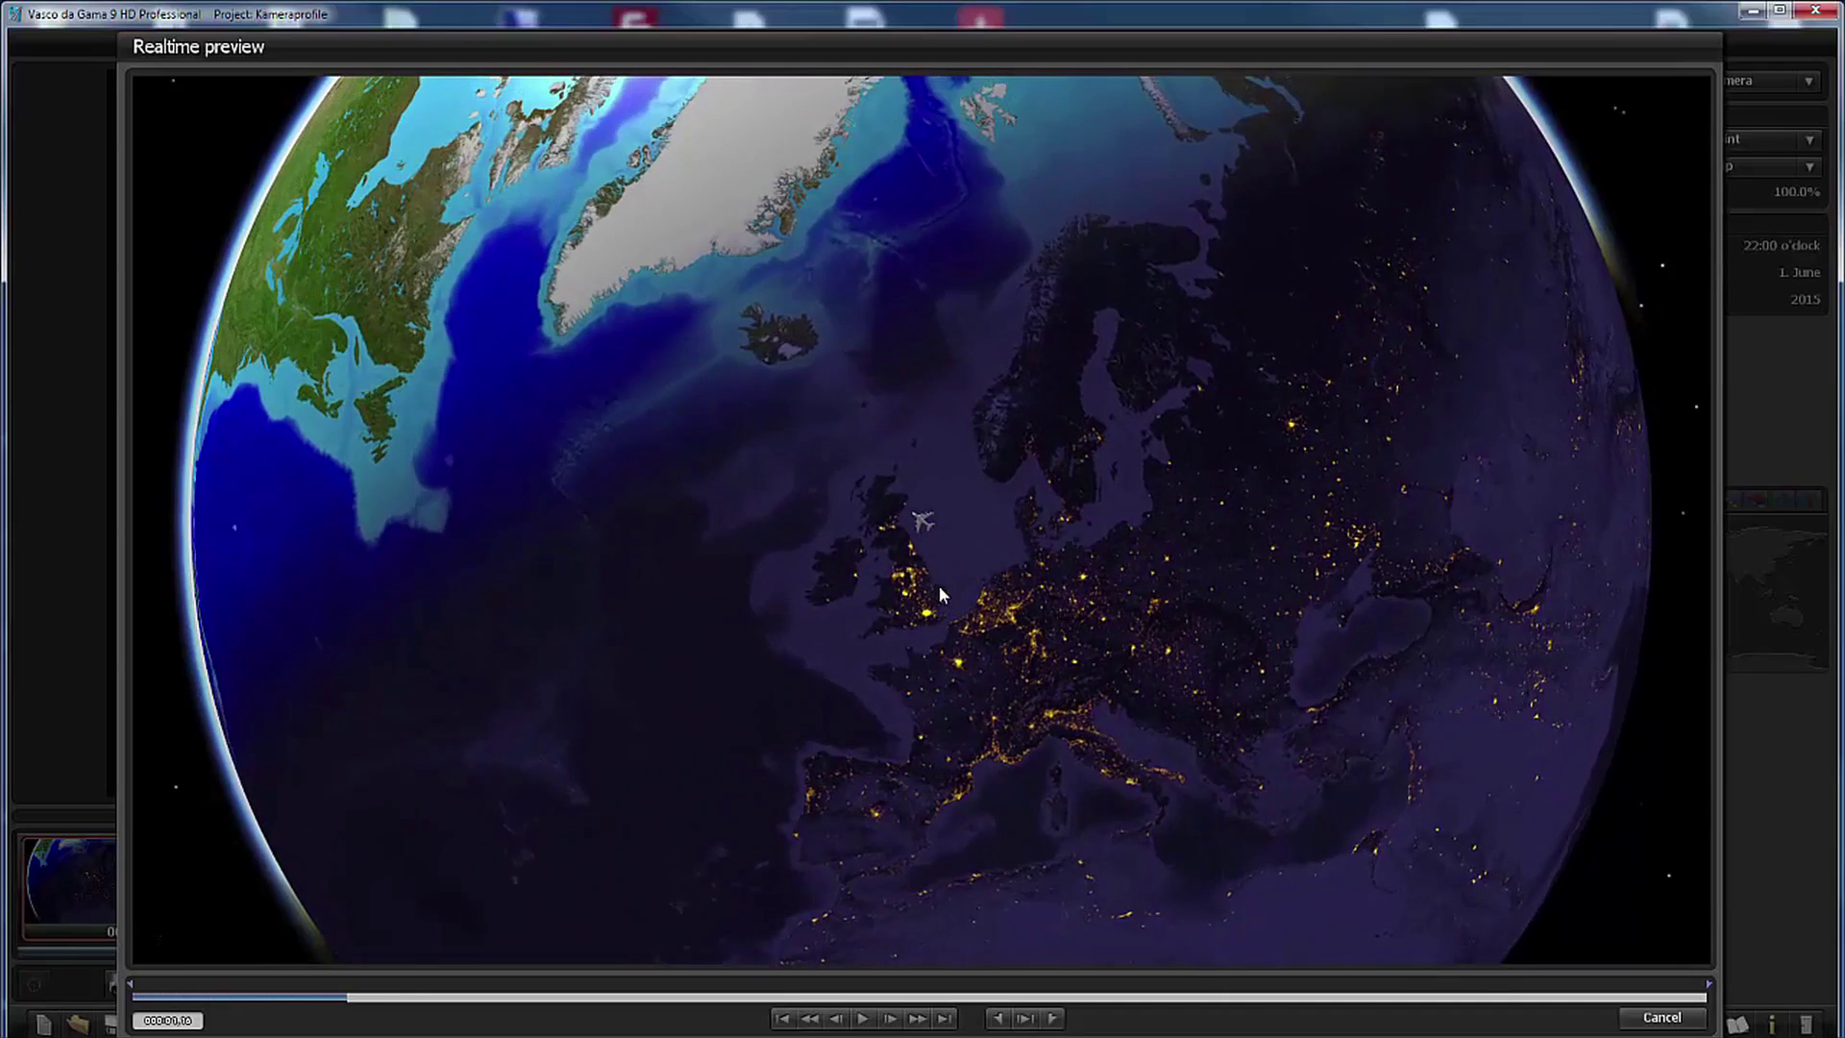
pyautogui.click(1658, 1020)
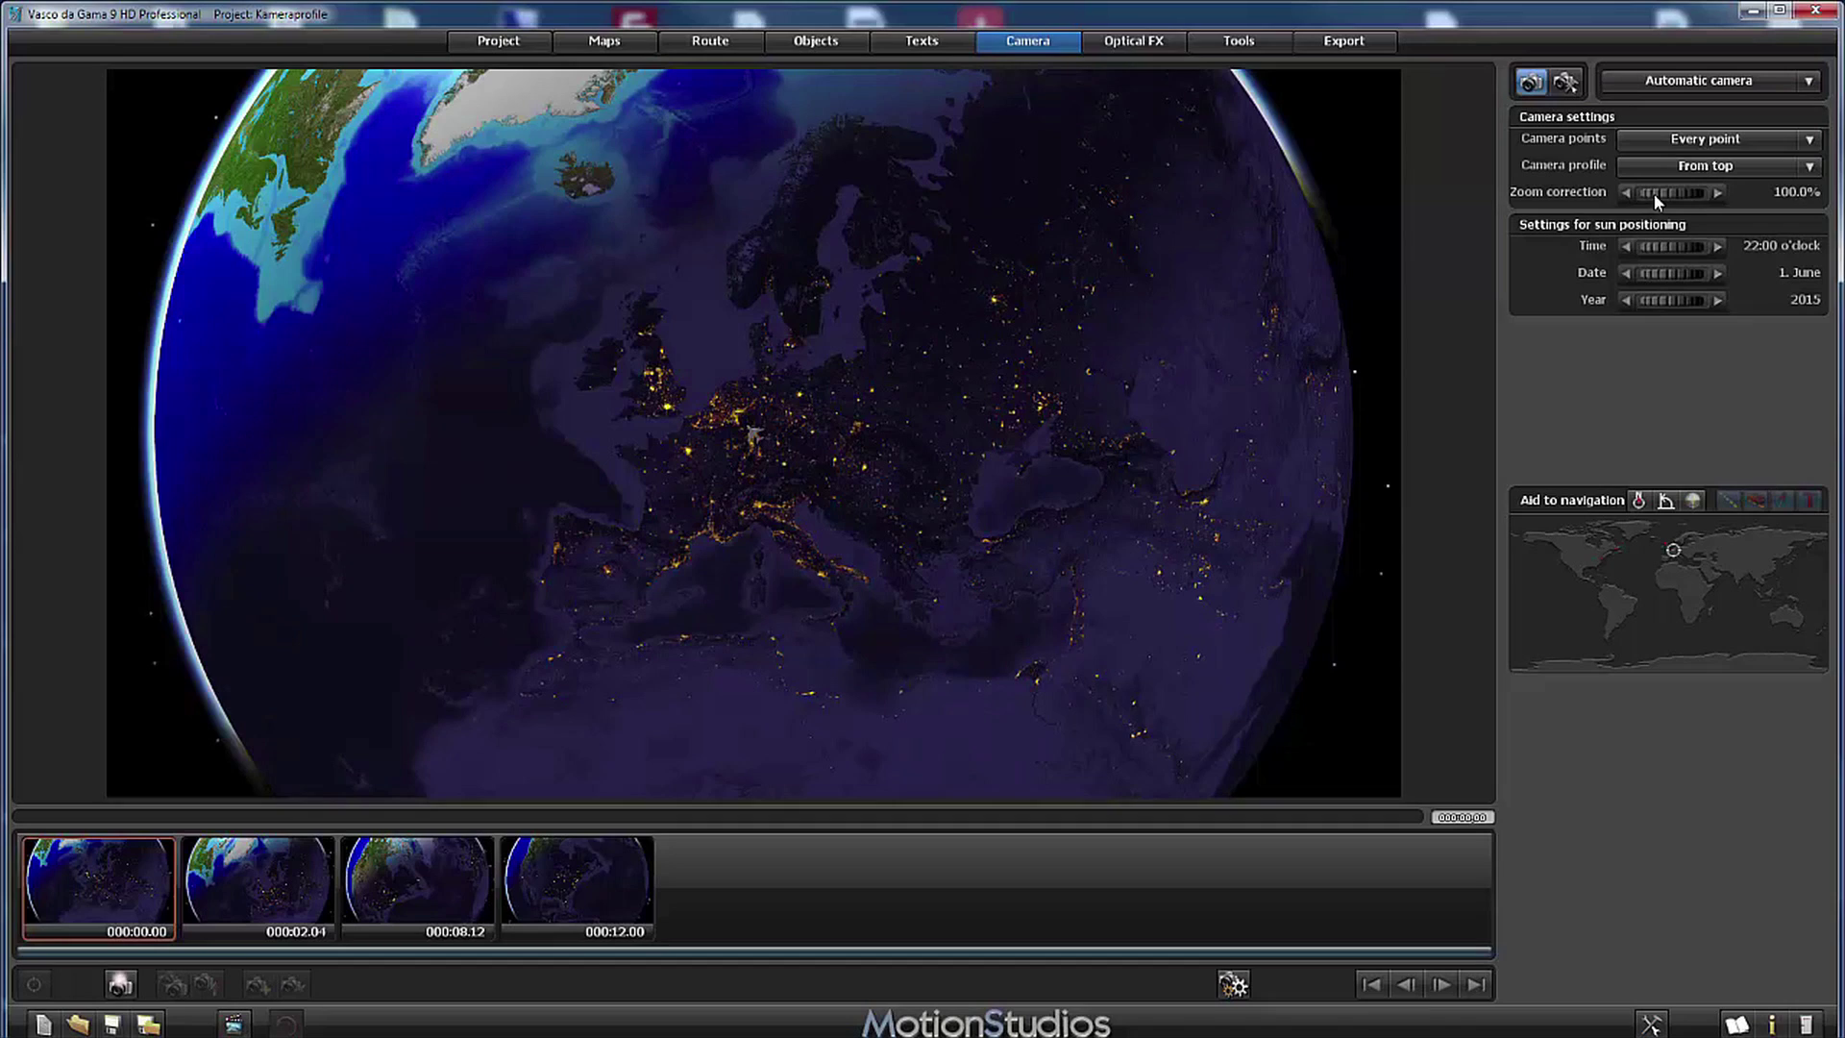
# Step: Set the camera's zoom correction to 160% and play the From top flight in the realtime preview
pyautogui.moveTo(1653, 193); pyautogui.dragTo(1677, 193)
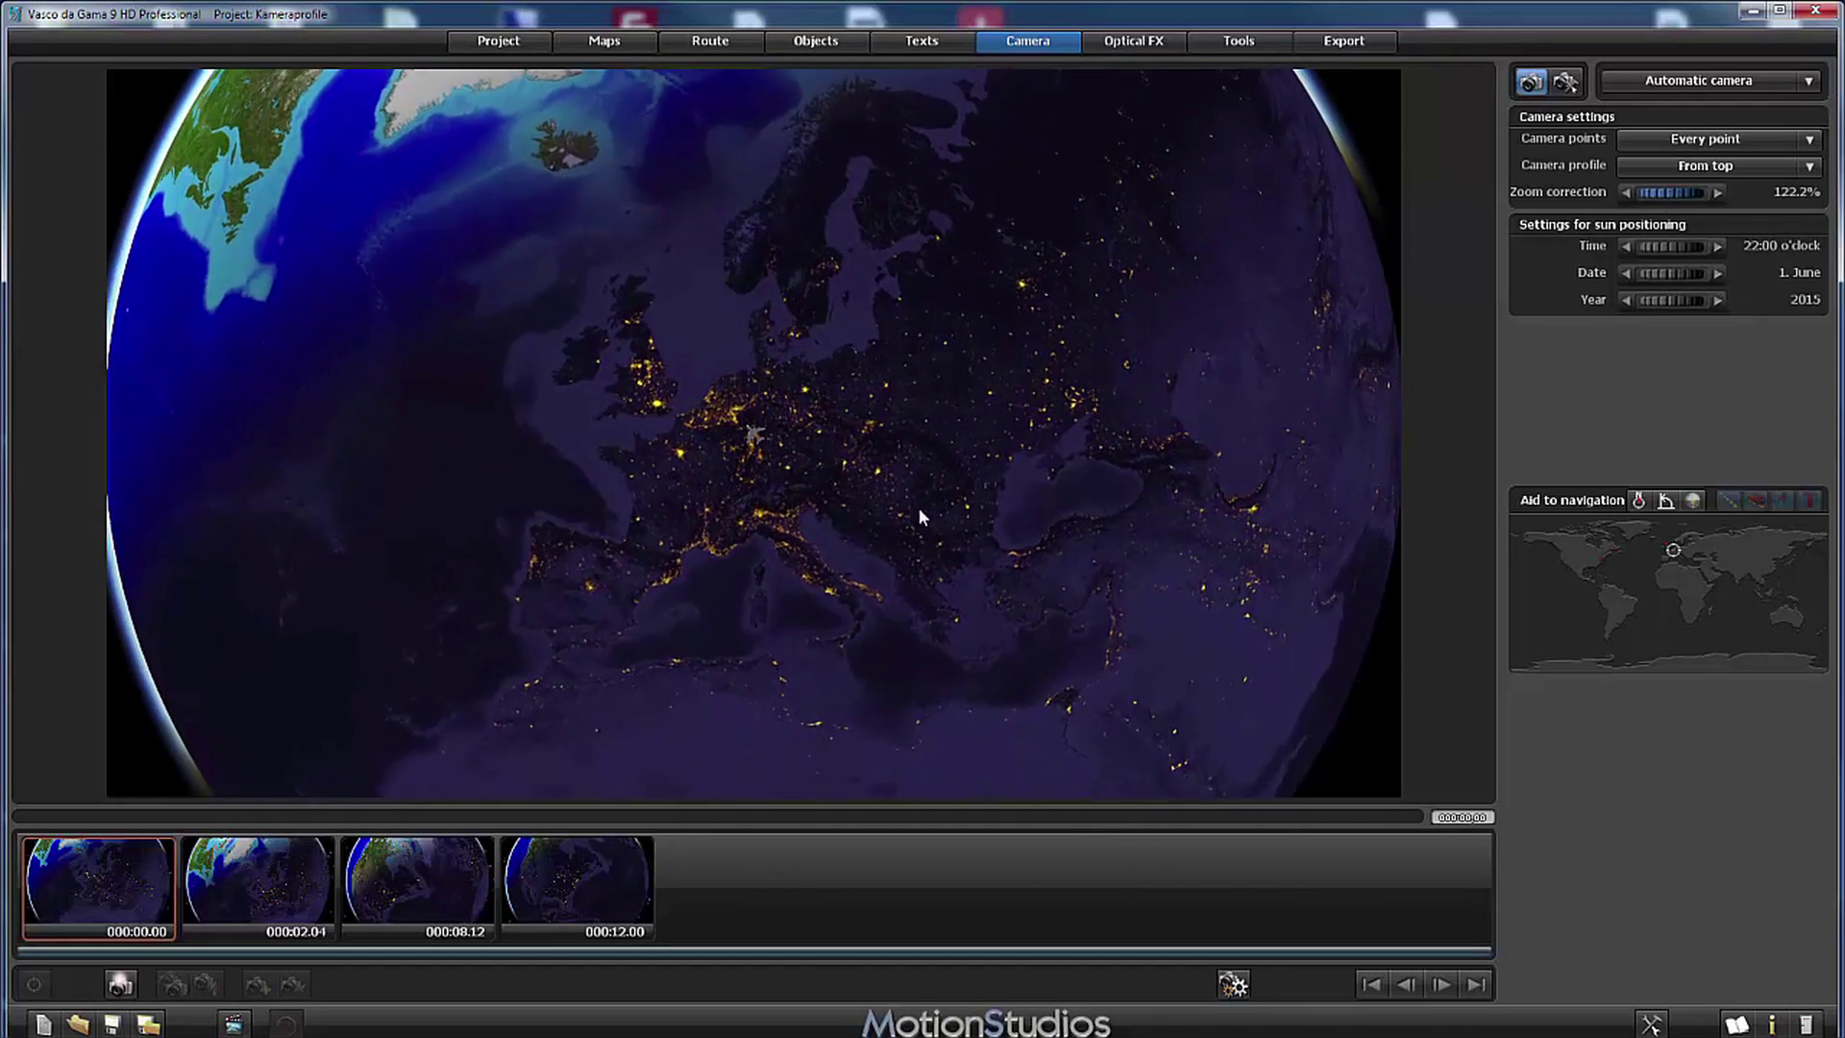
pyautogui.scroll(5, 919, 507)
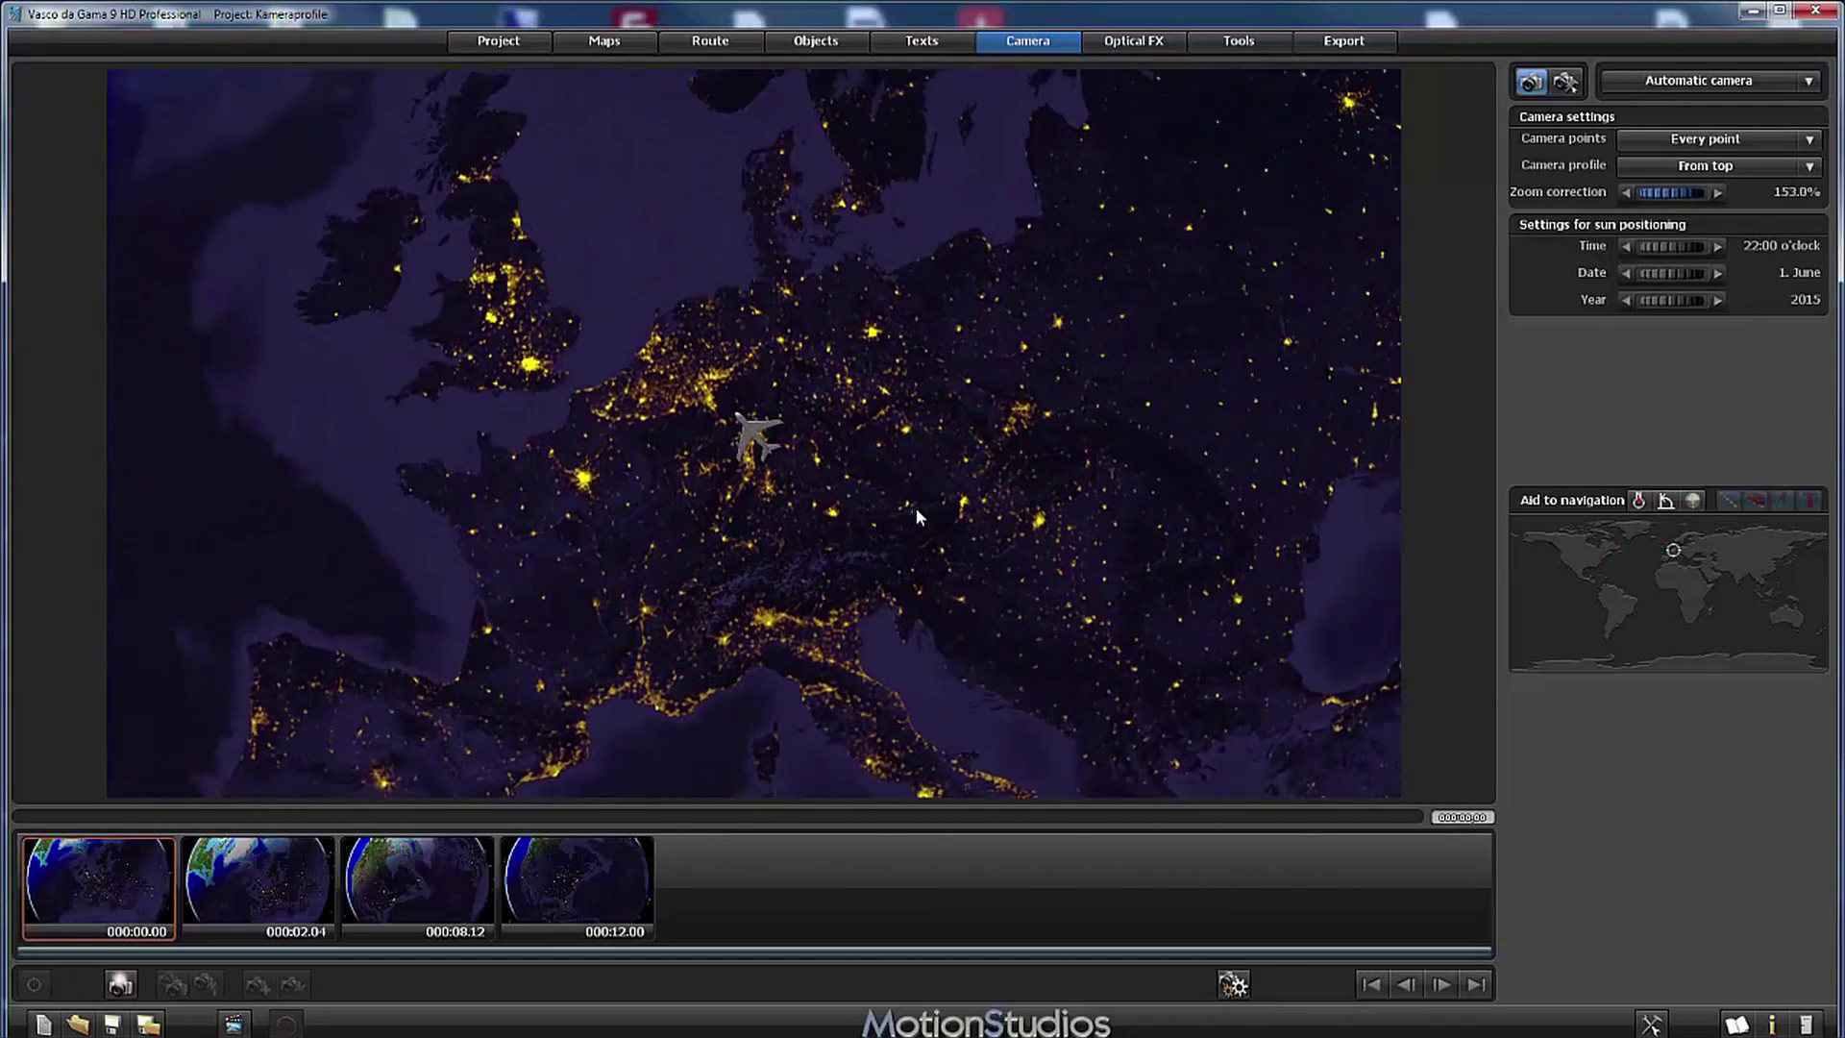
pyautogui.scroll(1, 915, 507)
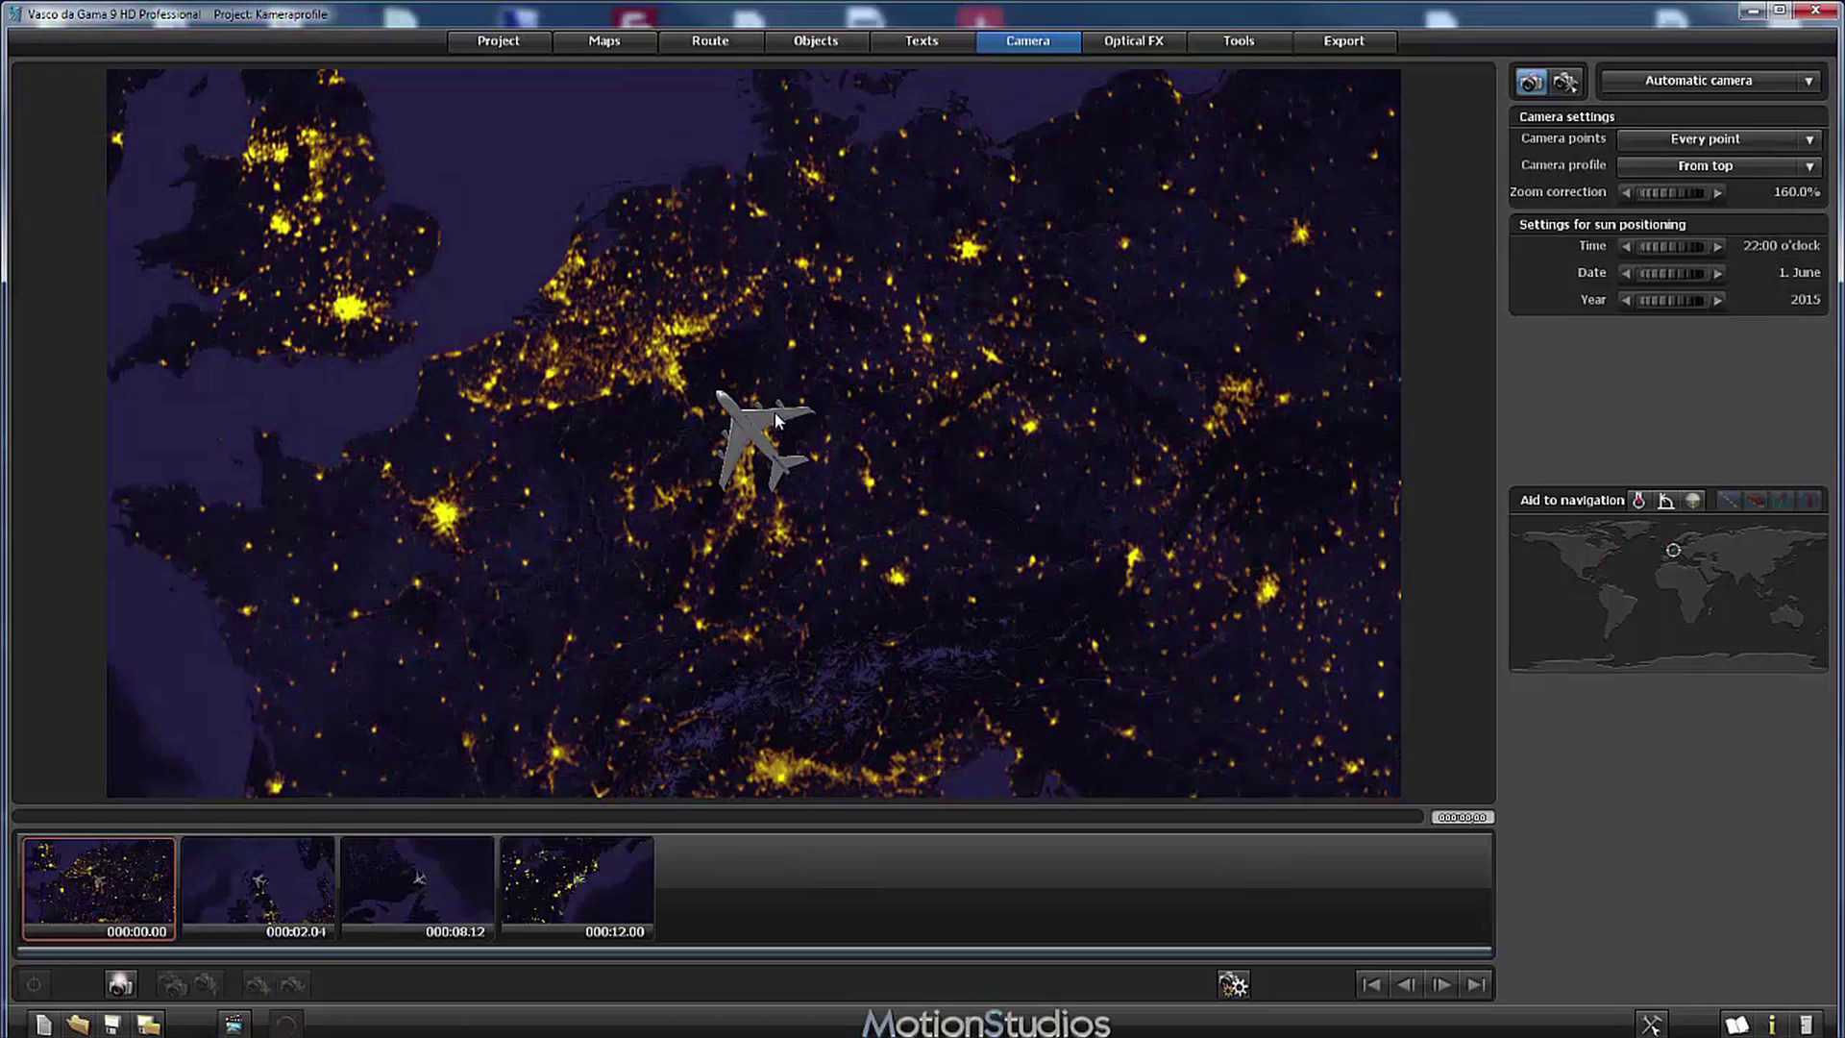
pyautogui.doubleClick(758, 510)
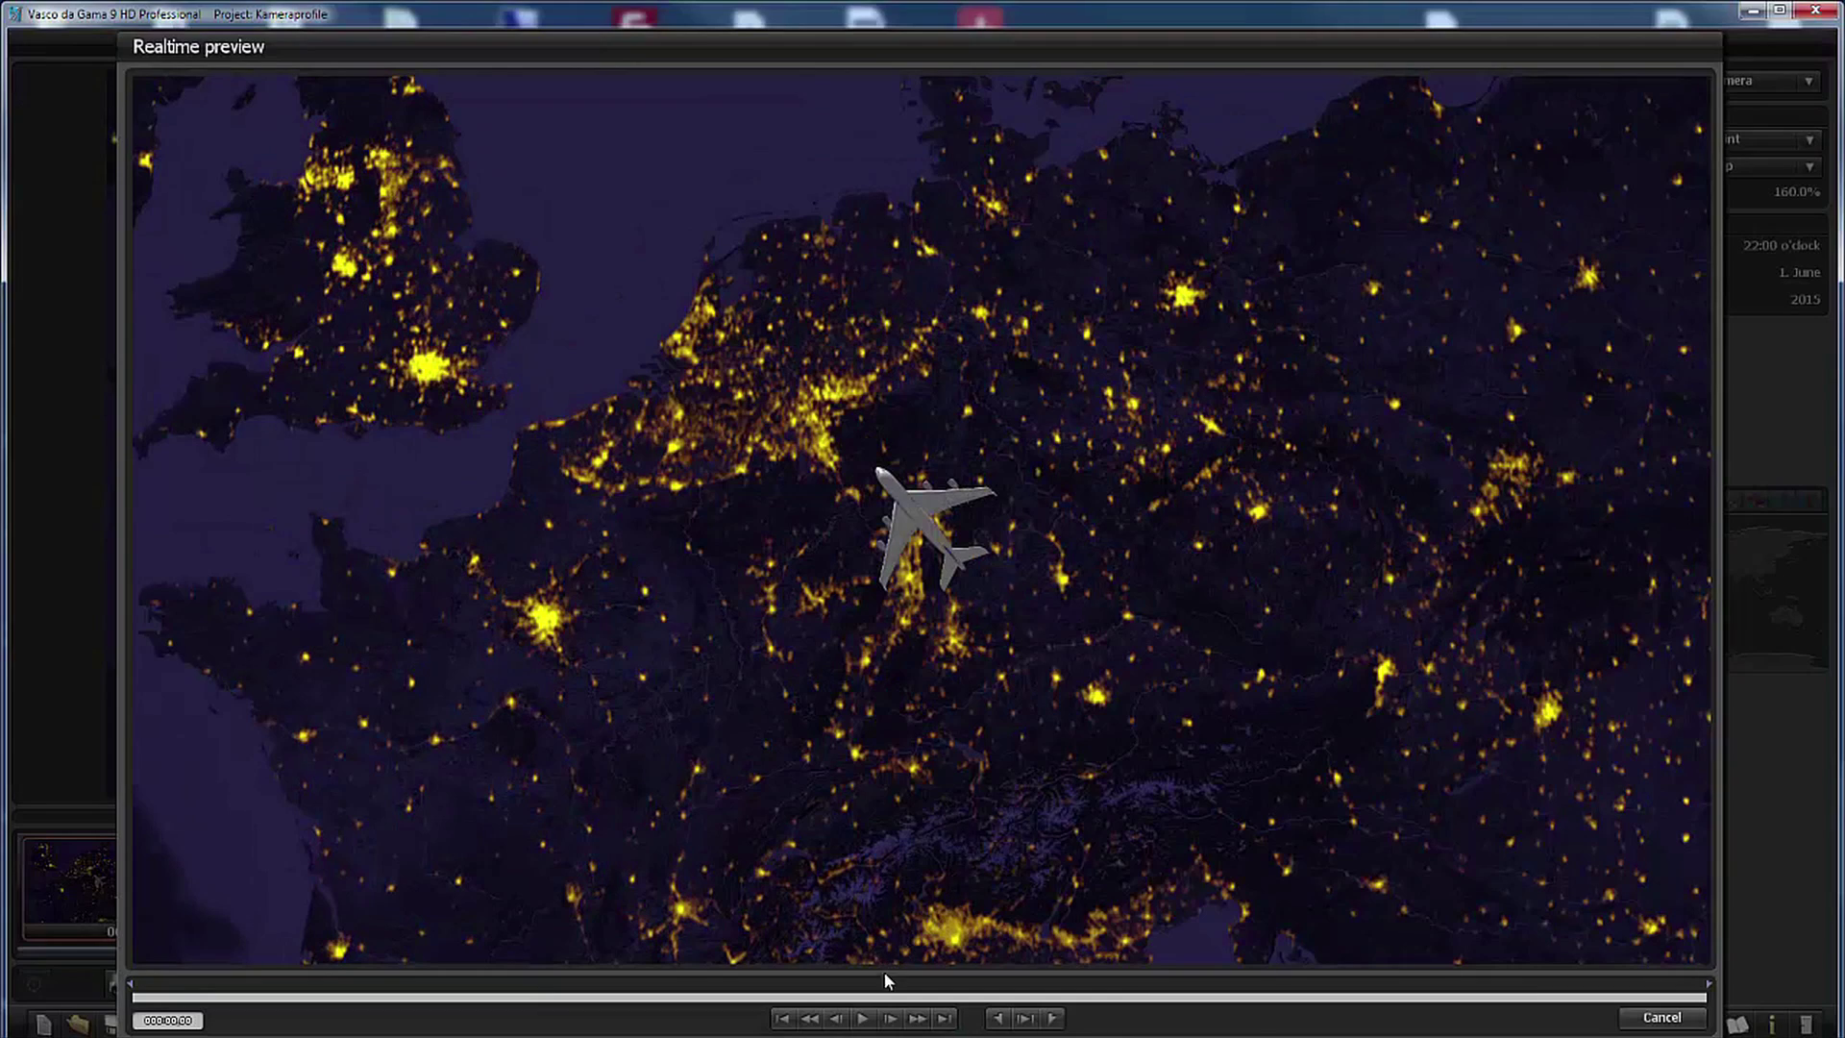
pyautogui.click(862, 1018)
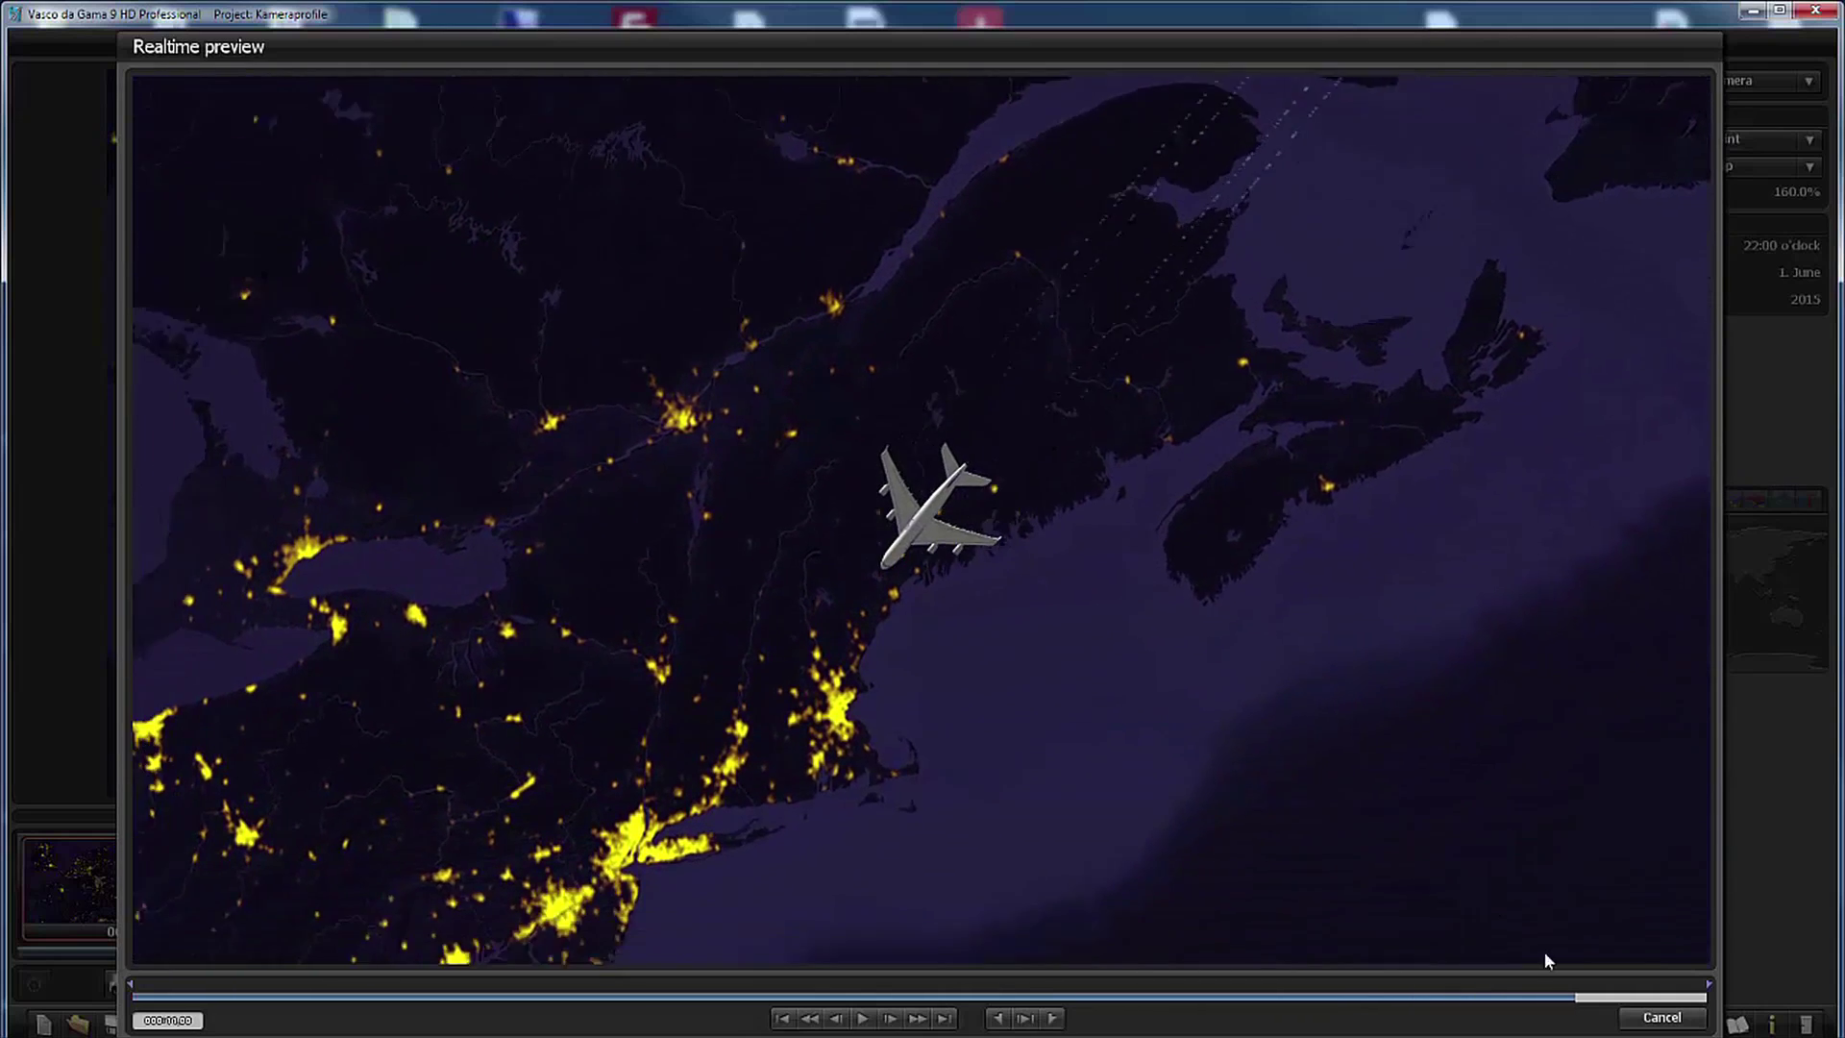
pyautogui.click(1662, 1017)
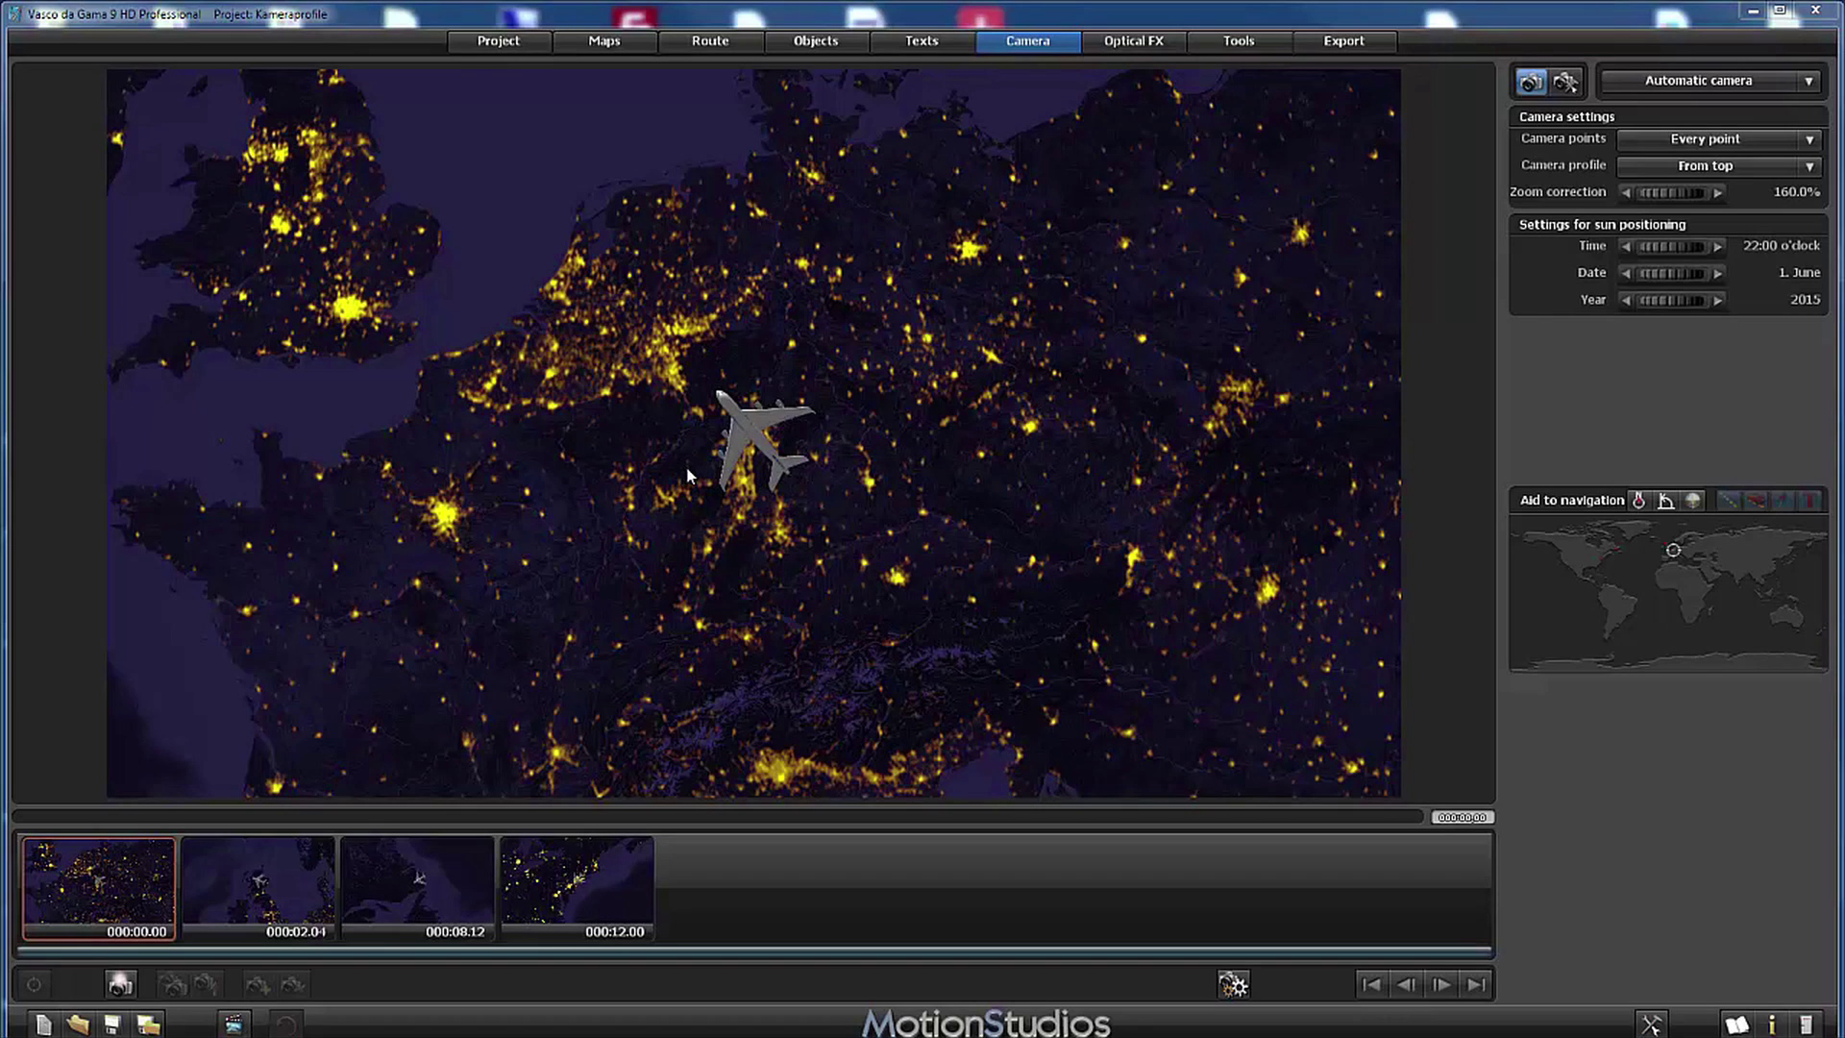
# Step: Change the camera profile to Sideglance 30° and play the flight in the realtime preview
pyautogui.click(1661, 167)
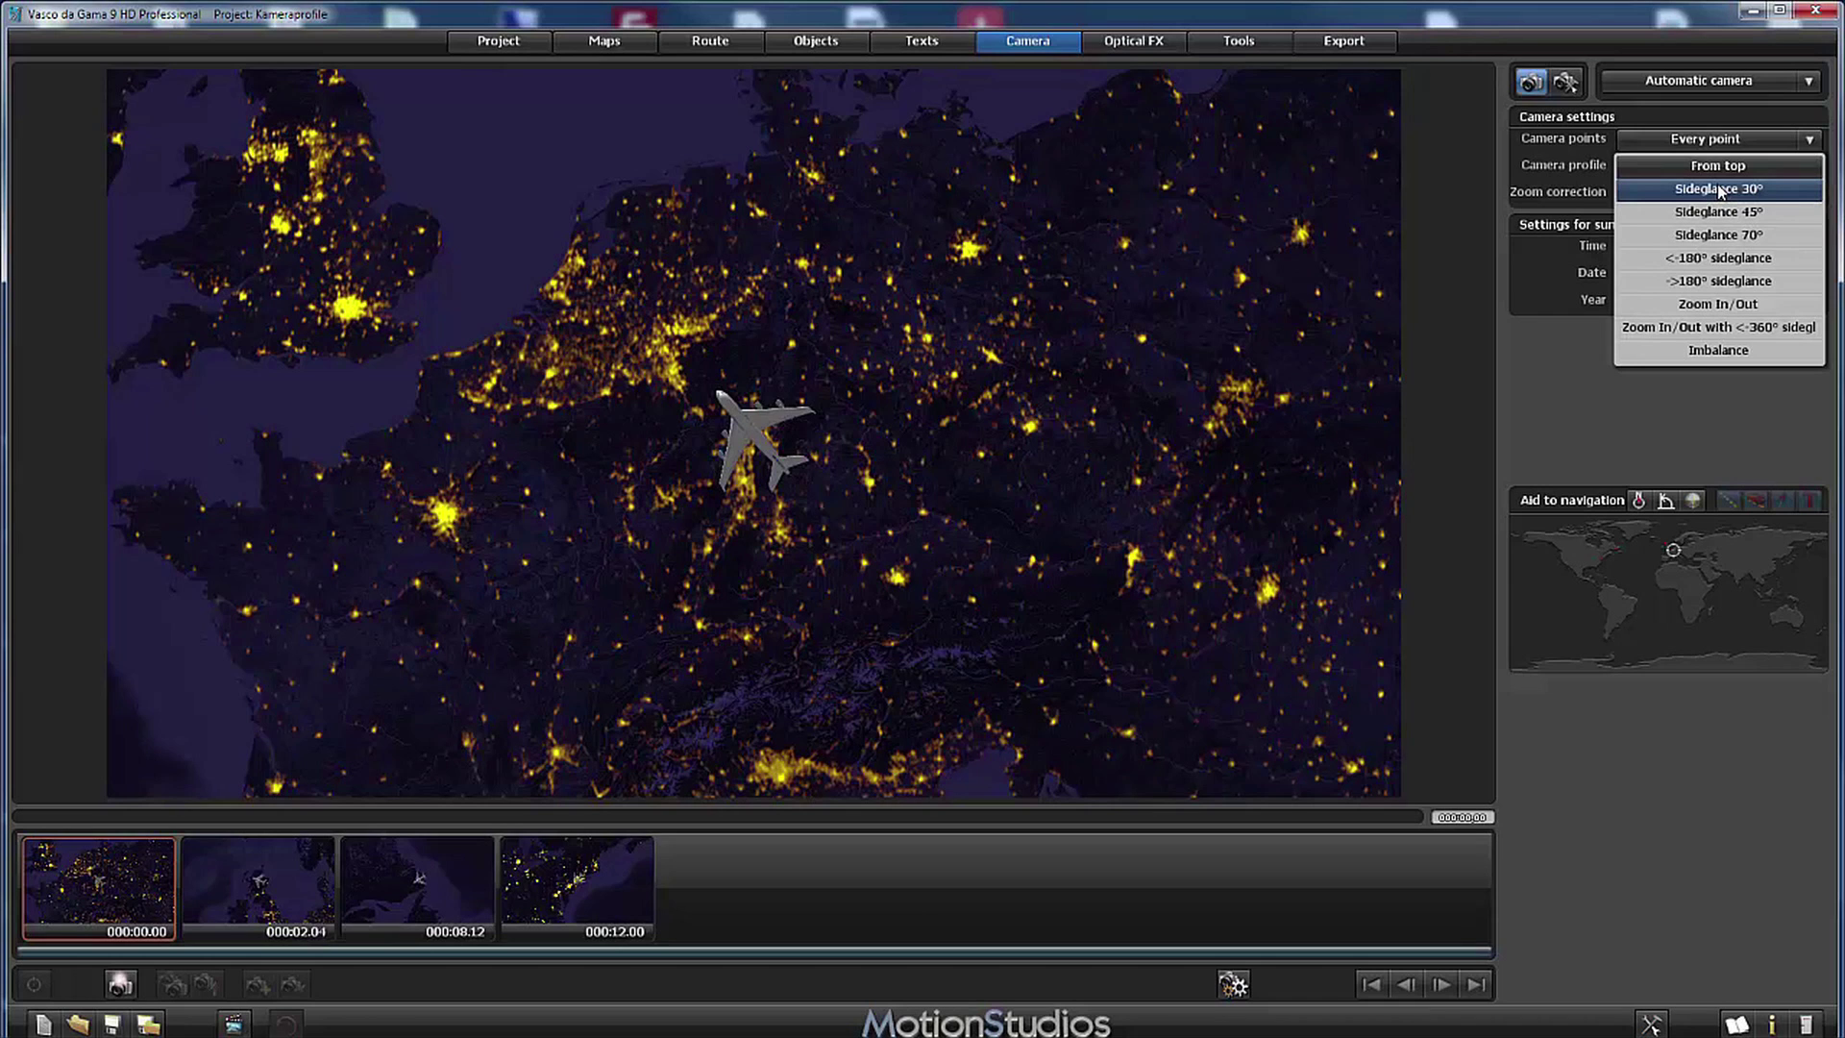
pyautogui.click(1720, 190)
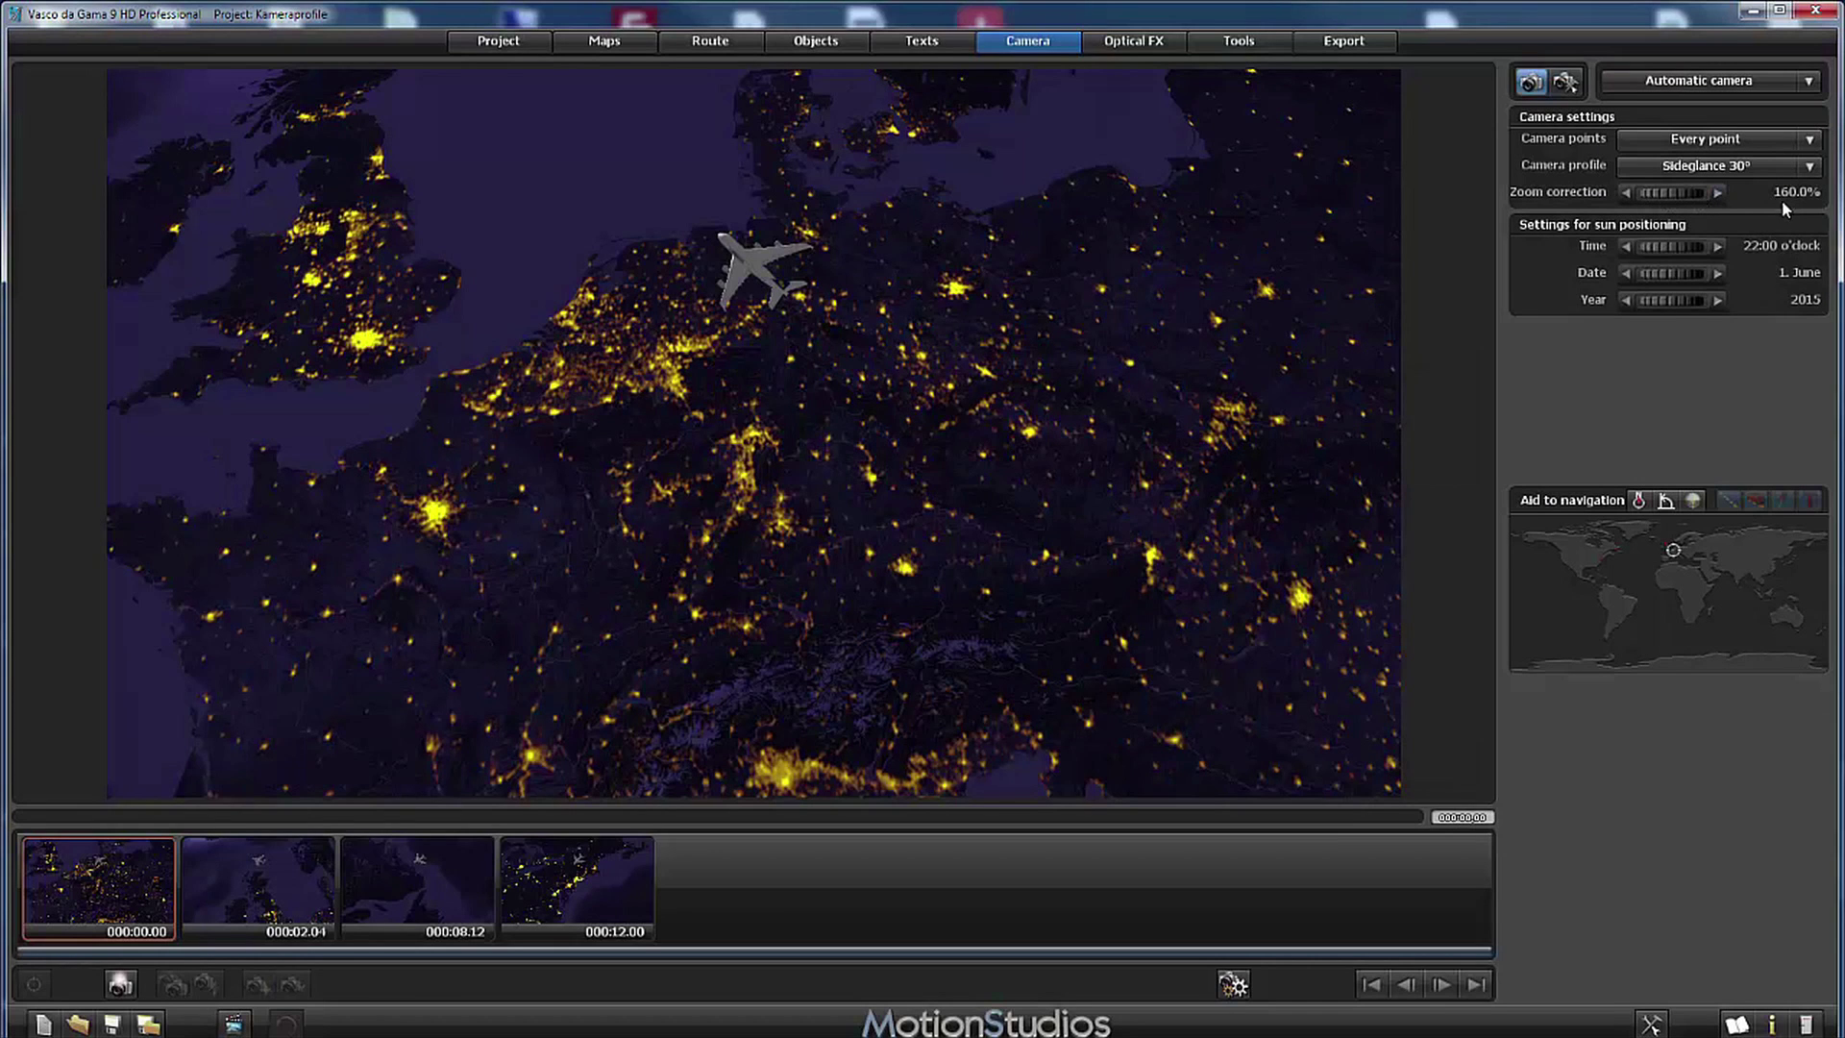
pyautogui.click(236, 1024)
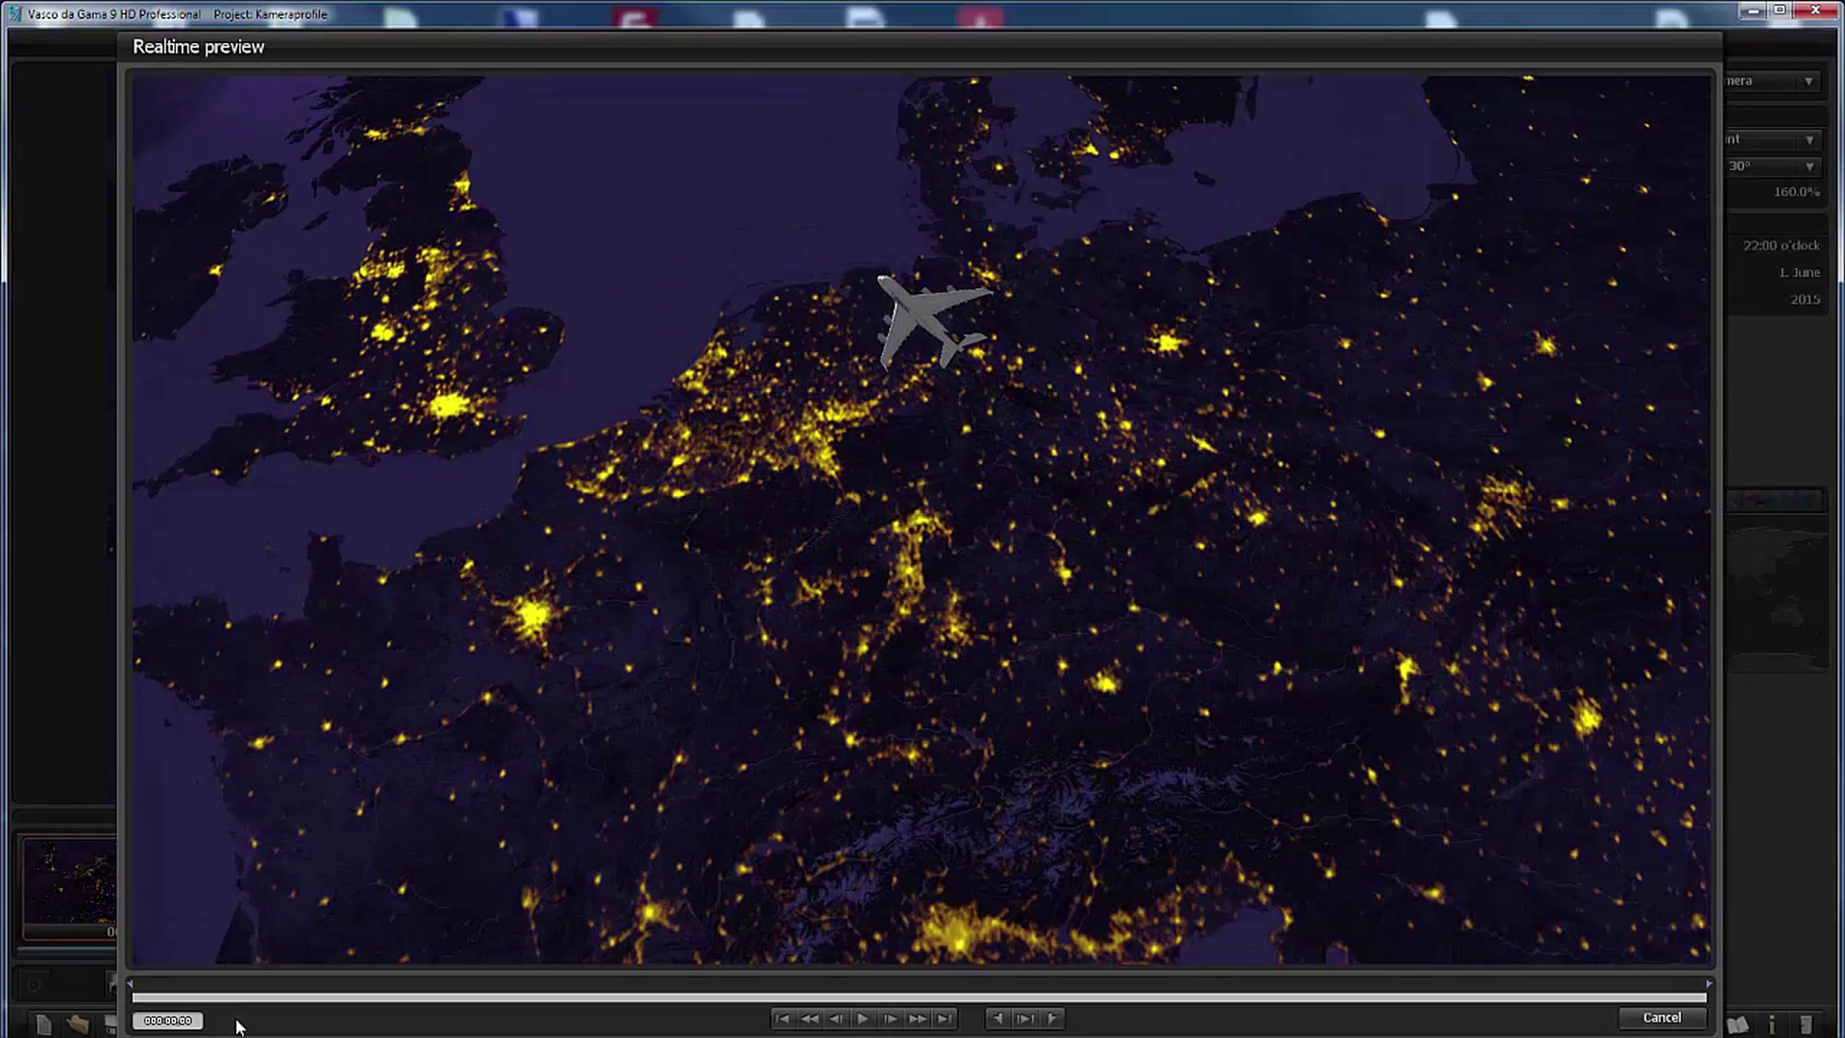
pyautogui.click(863, 1018)
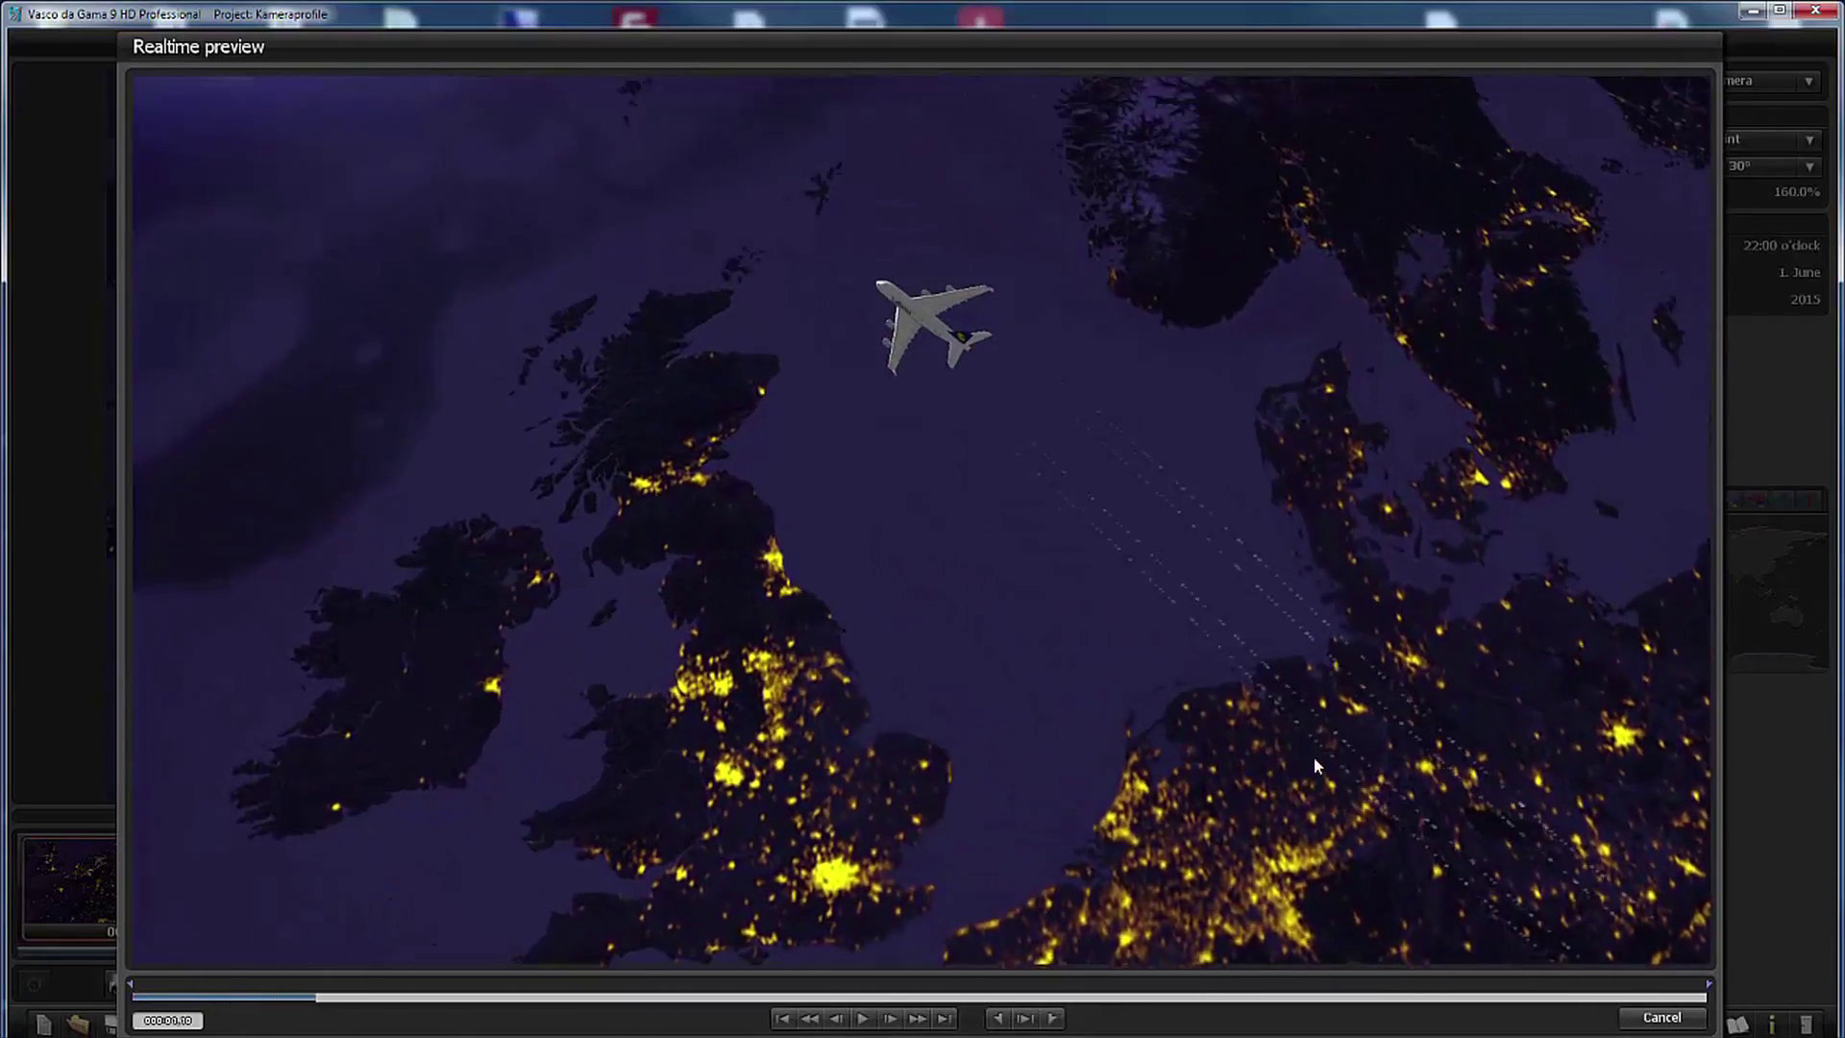
pyautogui.click(1661, 1017)
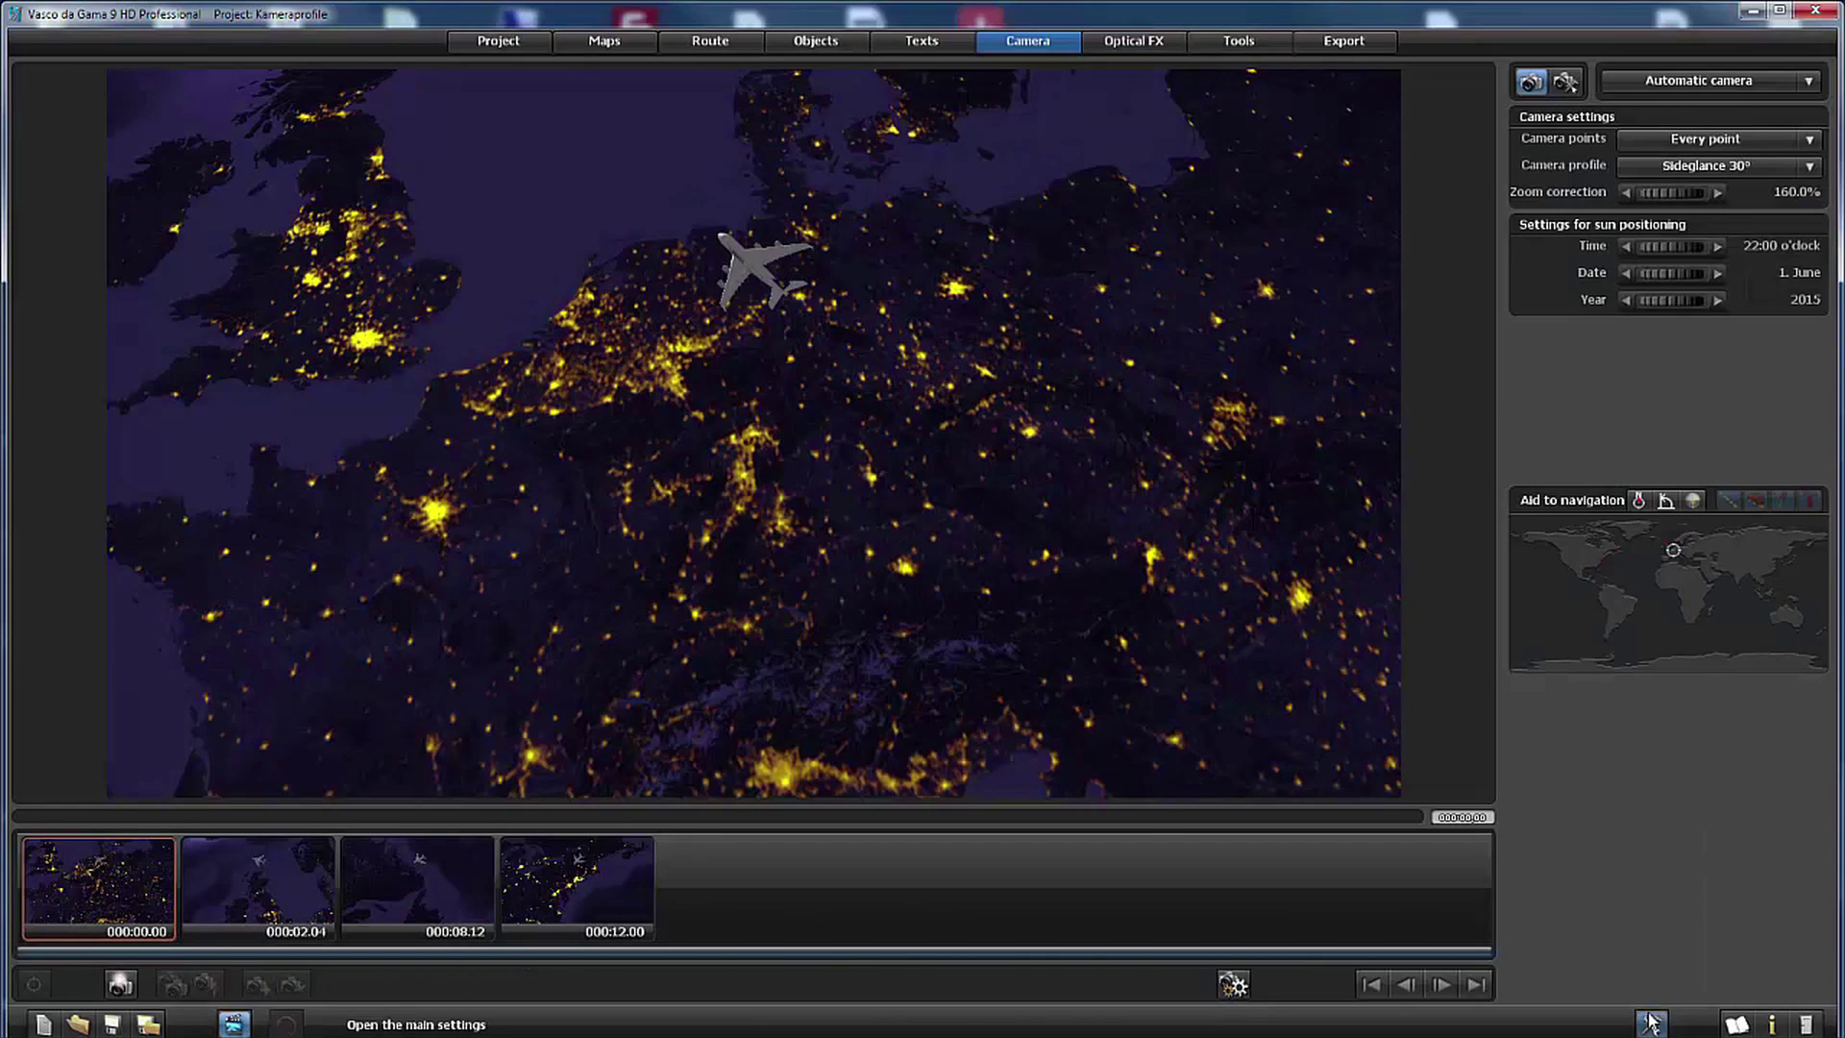
# Step: Switch the camera profile to Sideglance 45° and check the flight in the realtime preview
pyautogui.click(1694, 169)
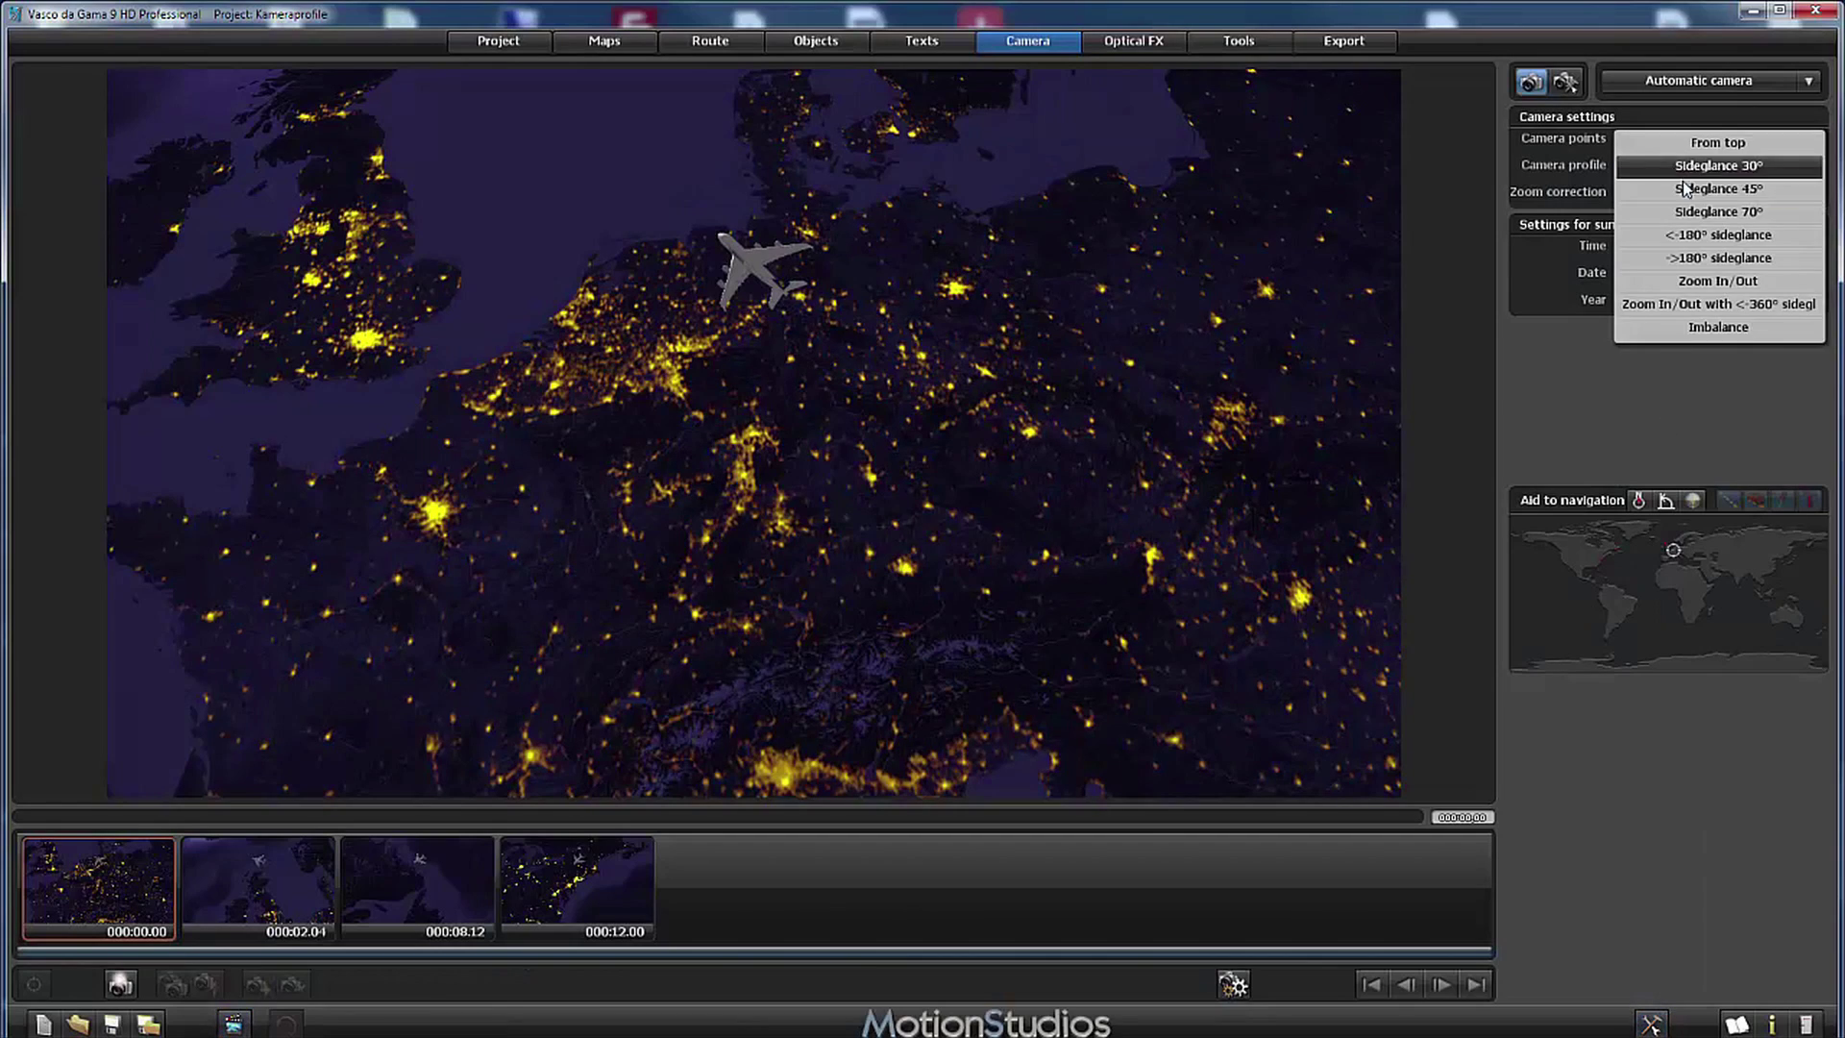
pyautogui.click(1683, 189)
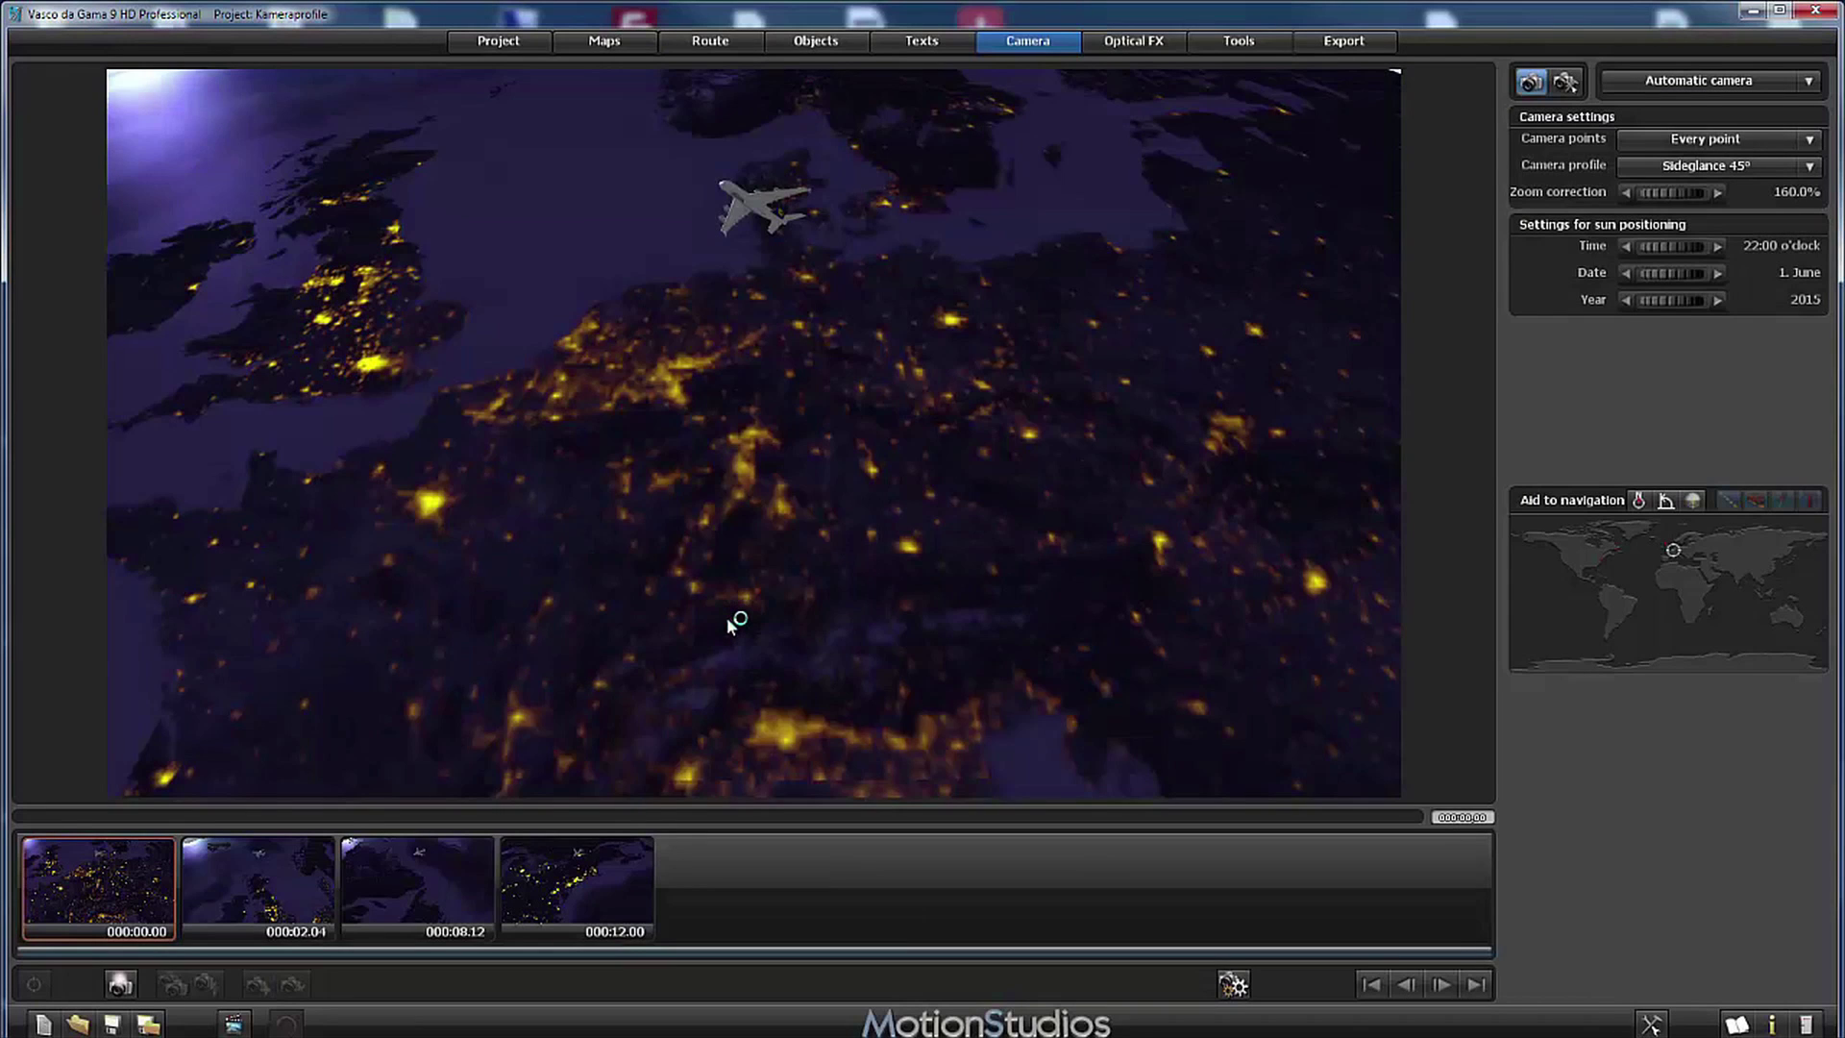
pyautogui.click(231, 1025)
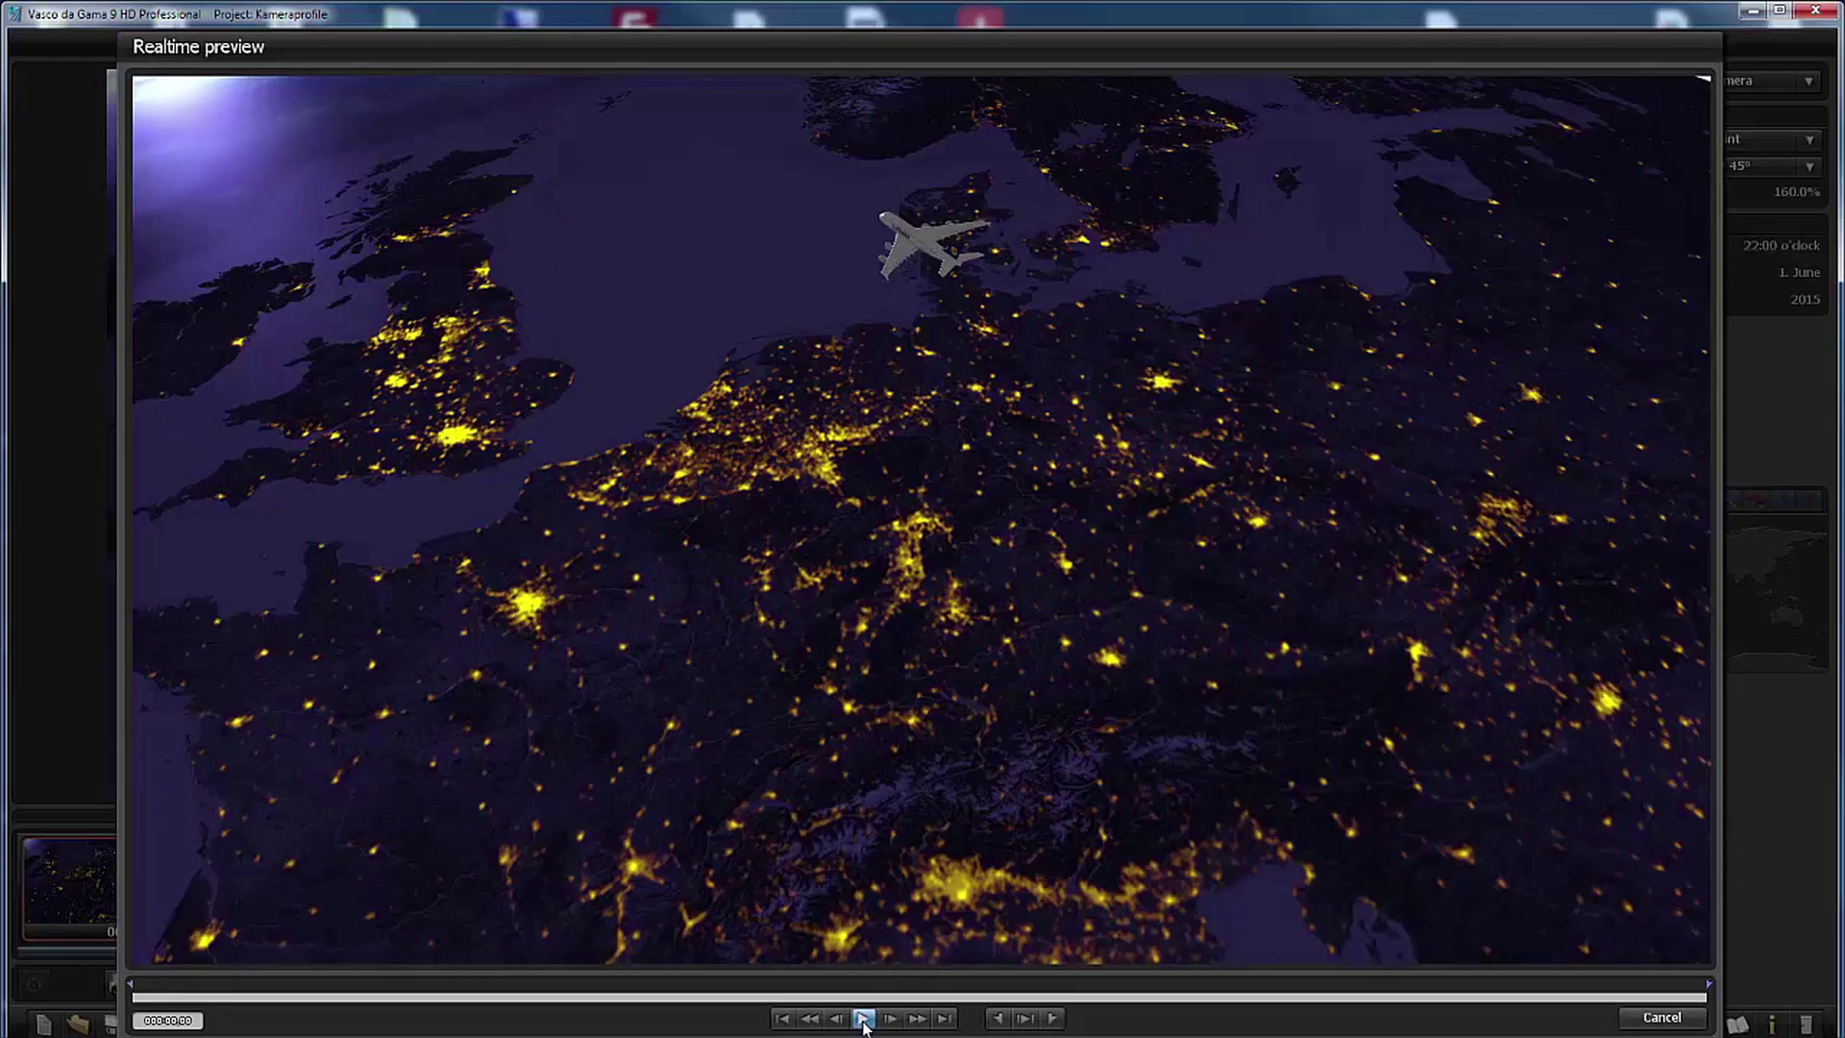
pyautogui.click(863, 1020)
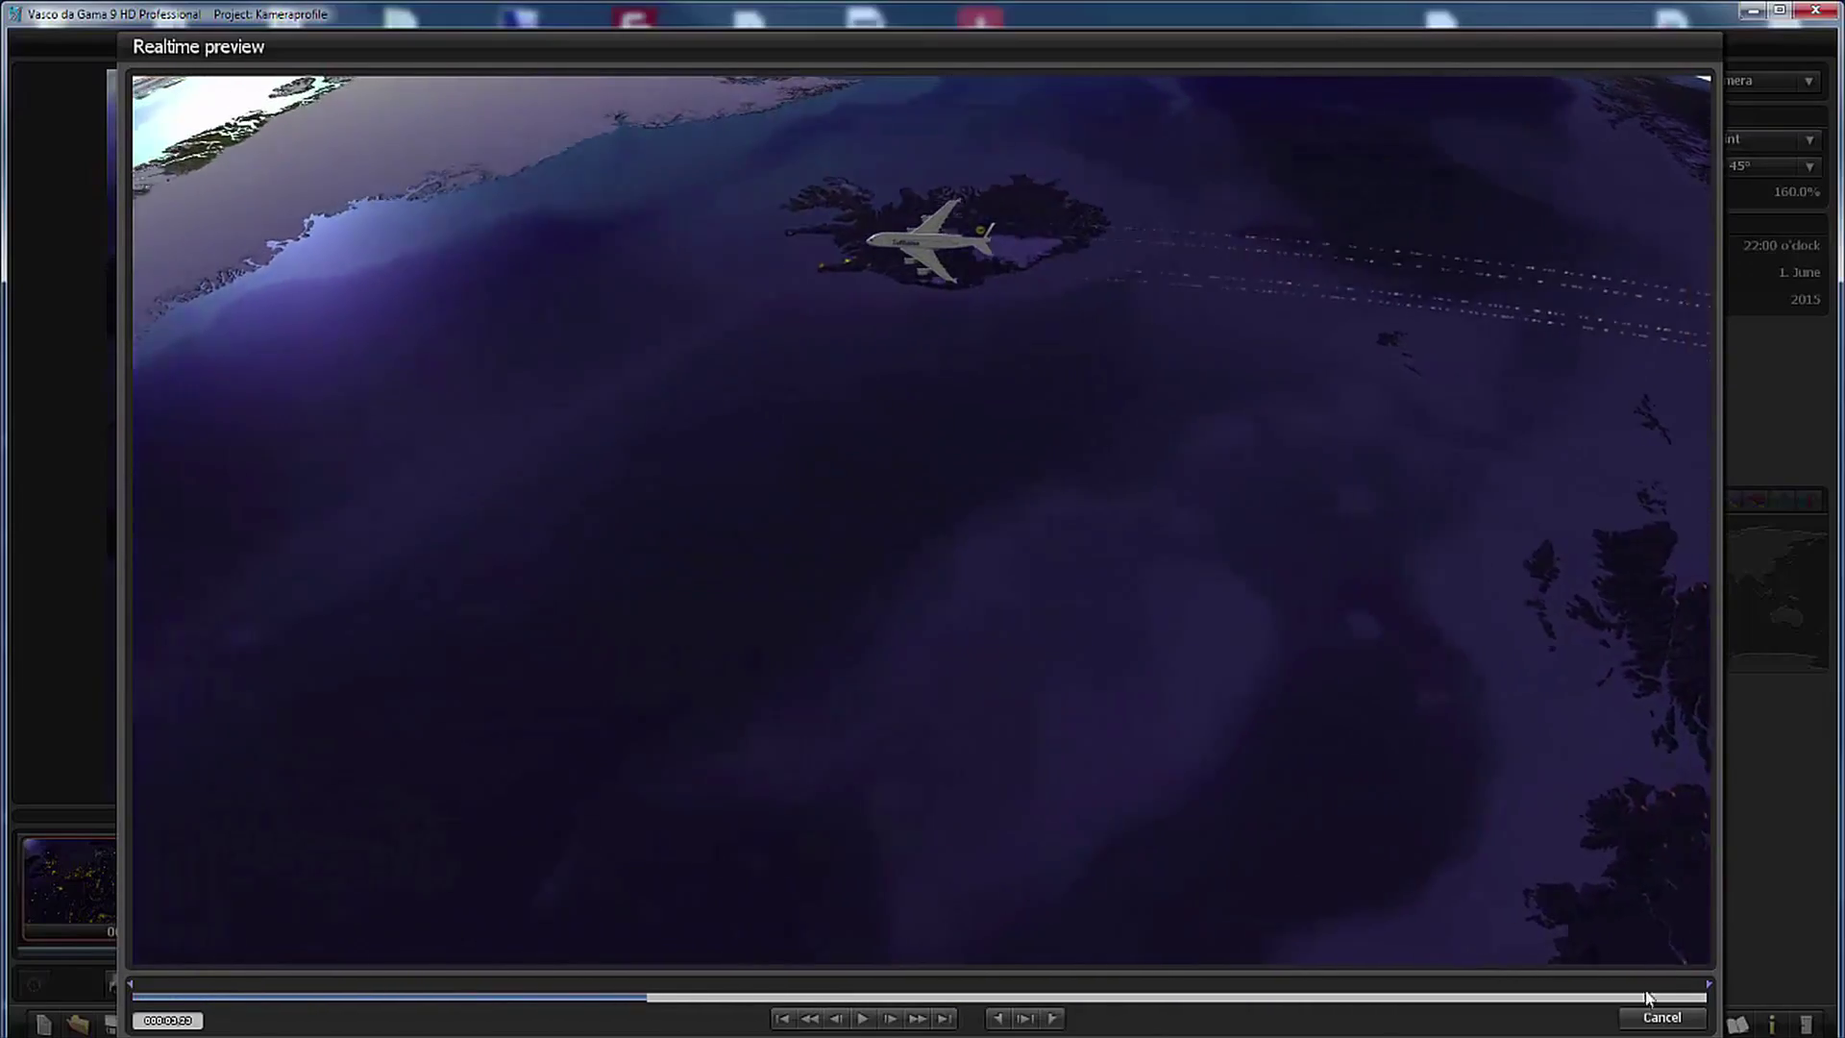
pyautogui.click(1659, 1017)
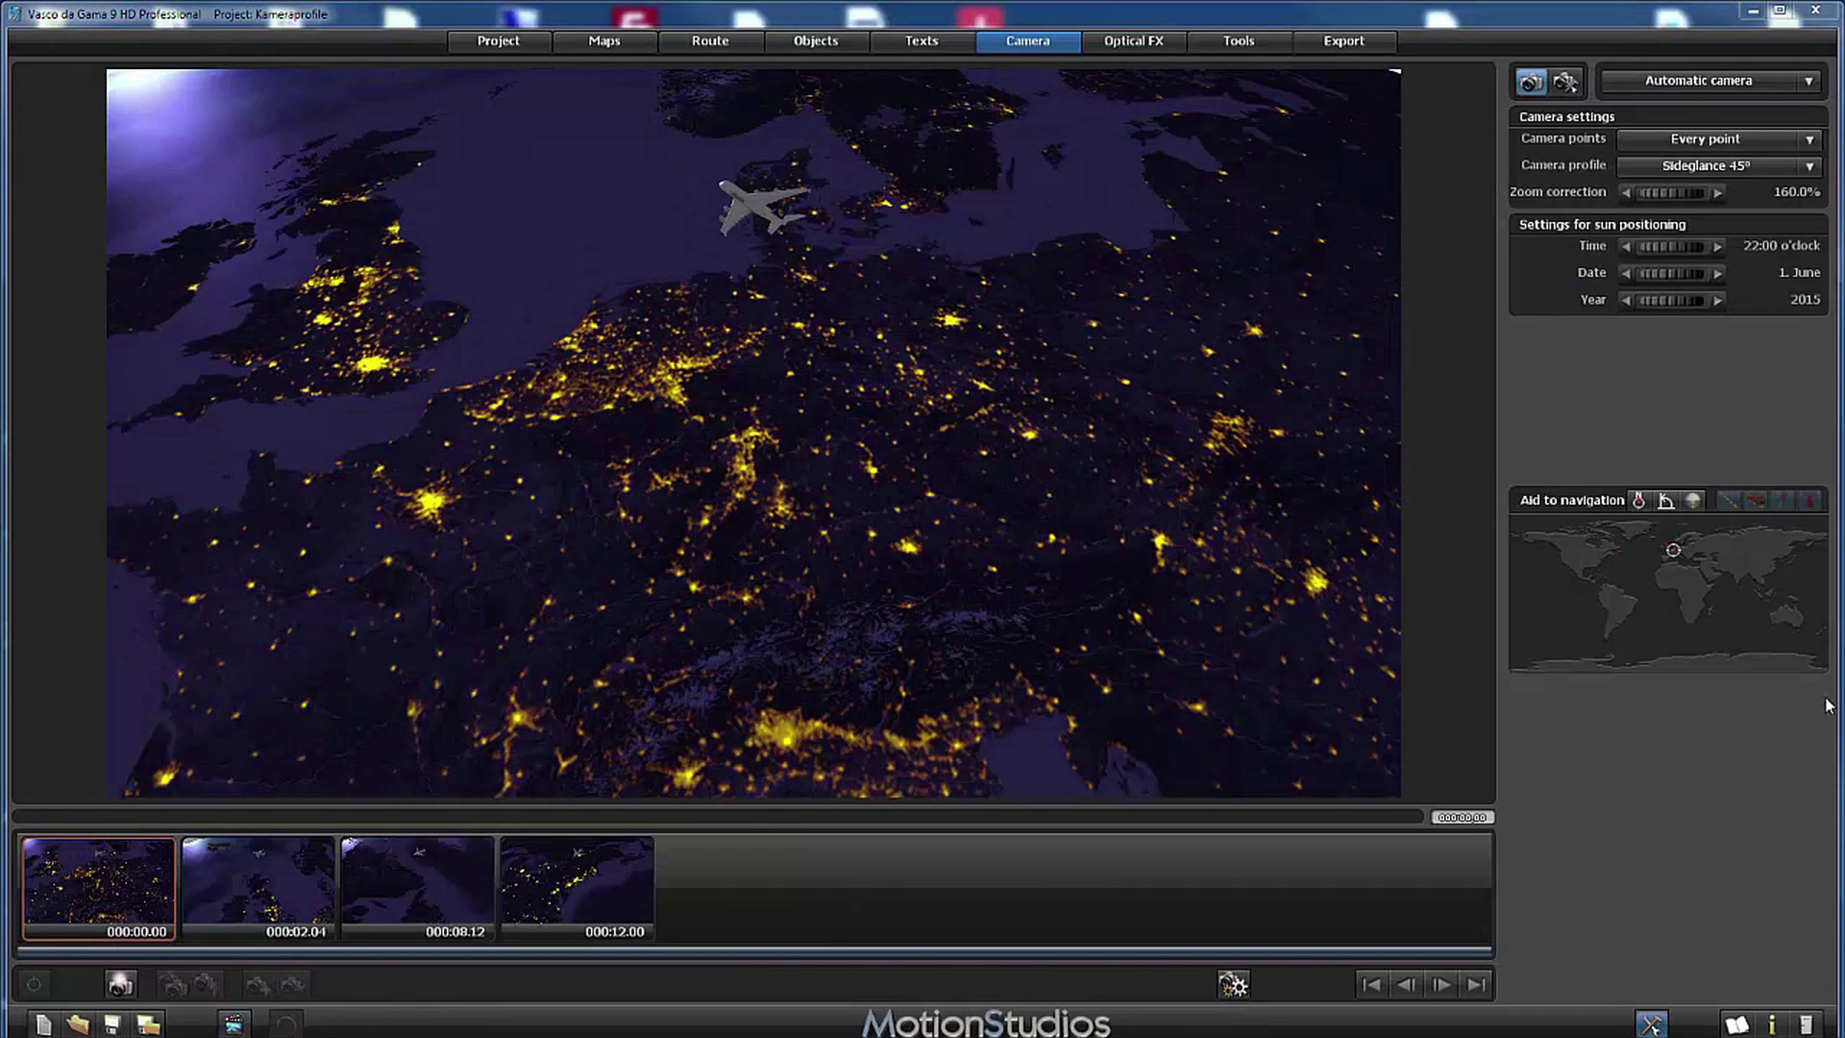
# Step: Set the camera profile to Sideglance 70° and watch the flight in the realtime preview
pyautogui.click(1740, 169)
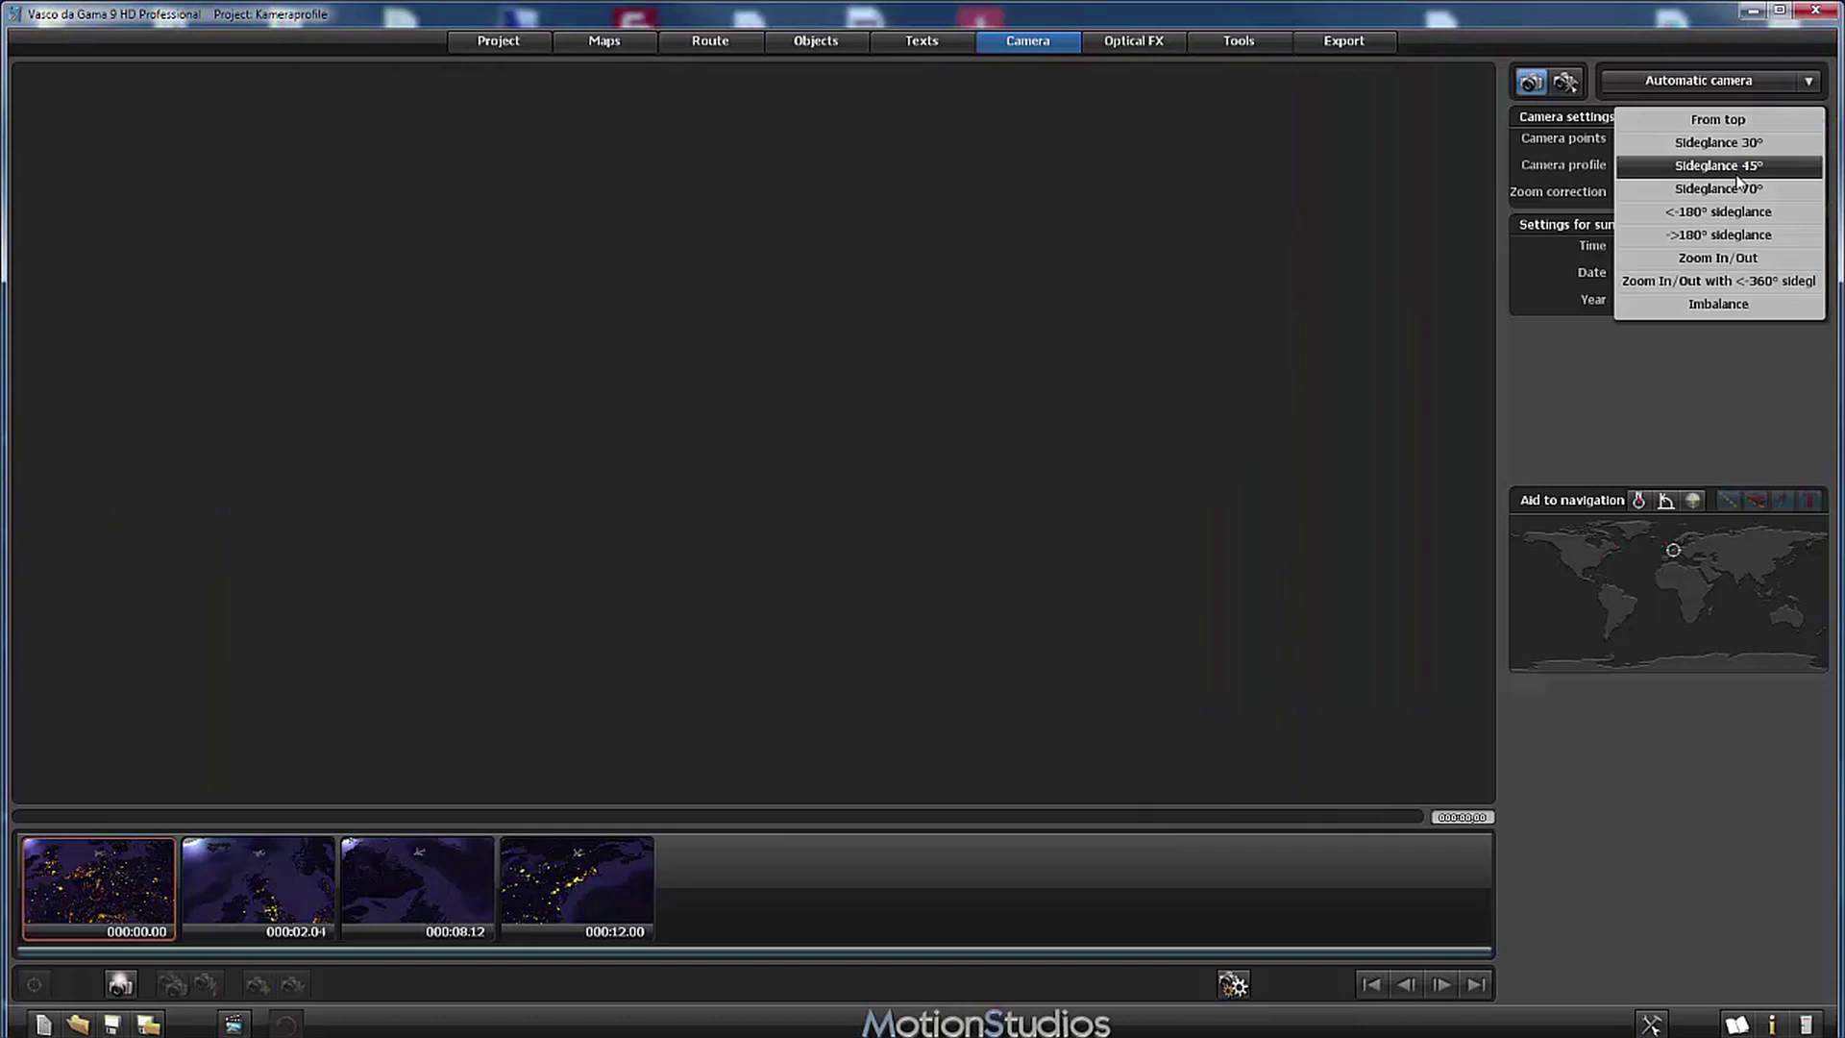
pyautogui.click(1720, 188)
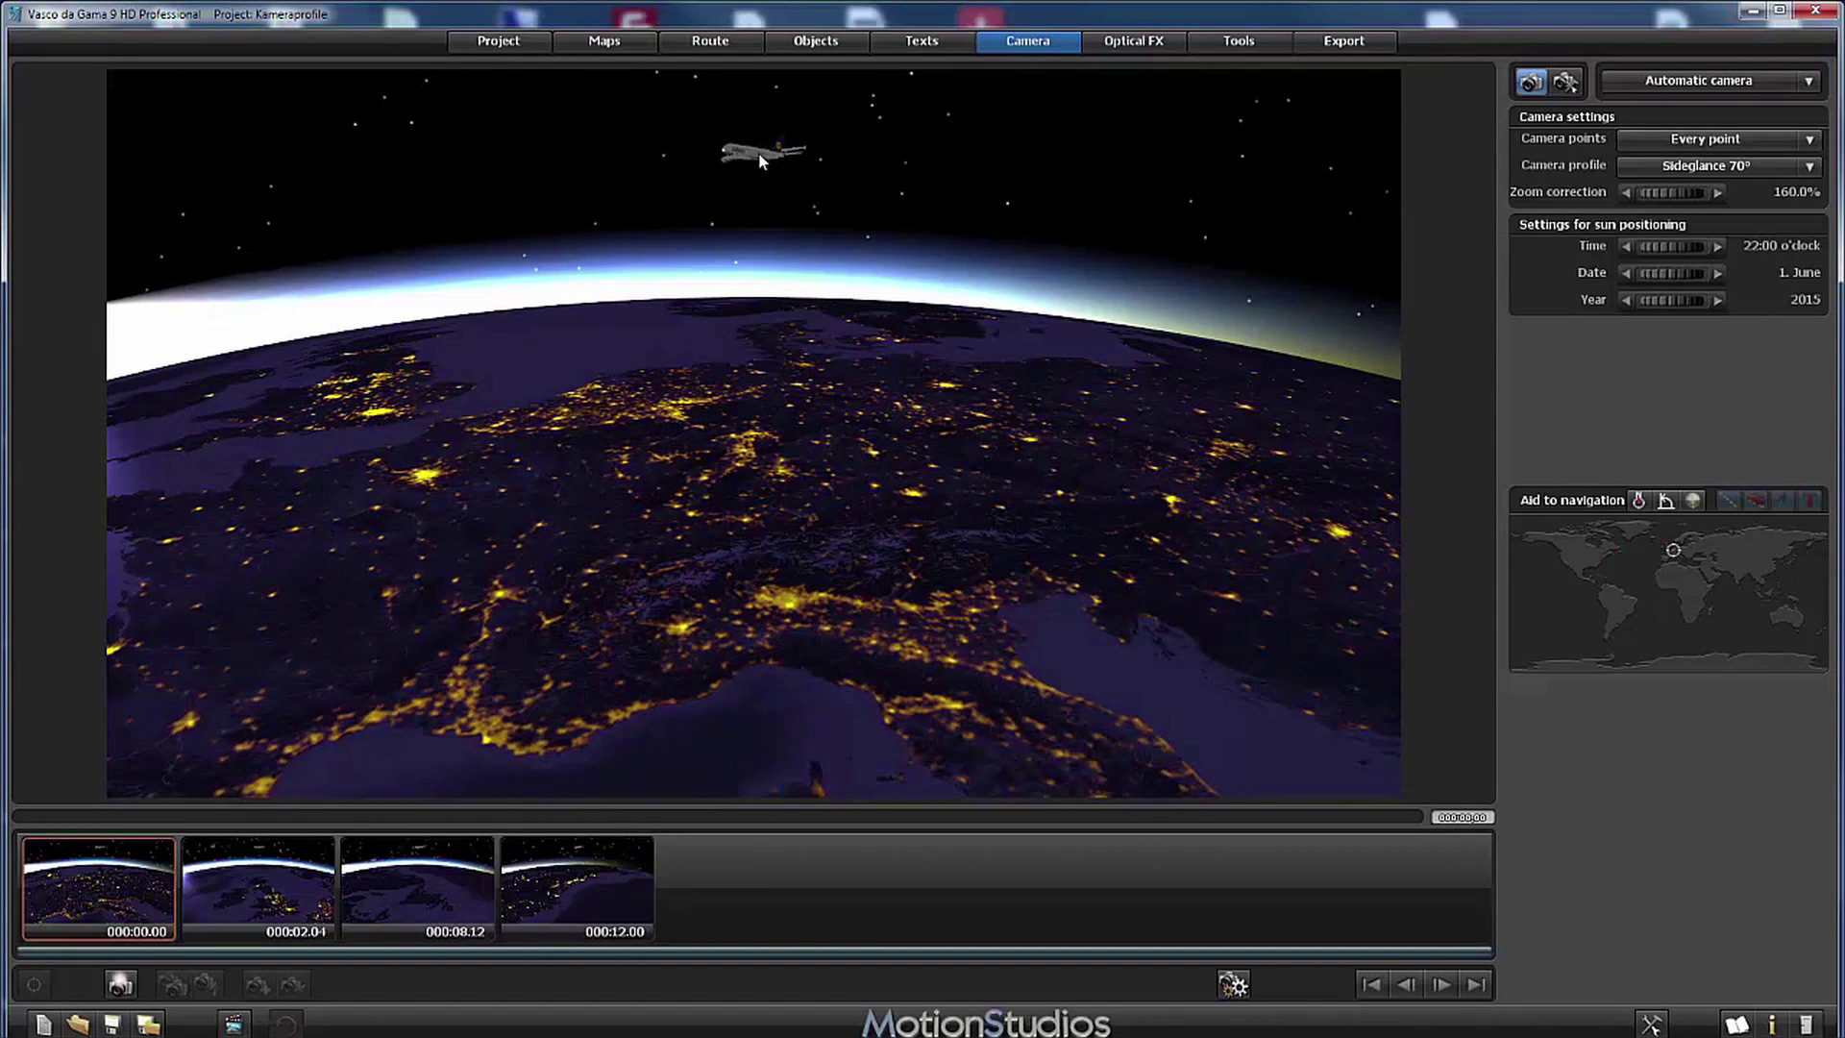
pyautogui.doubleClick(727, 685)
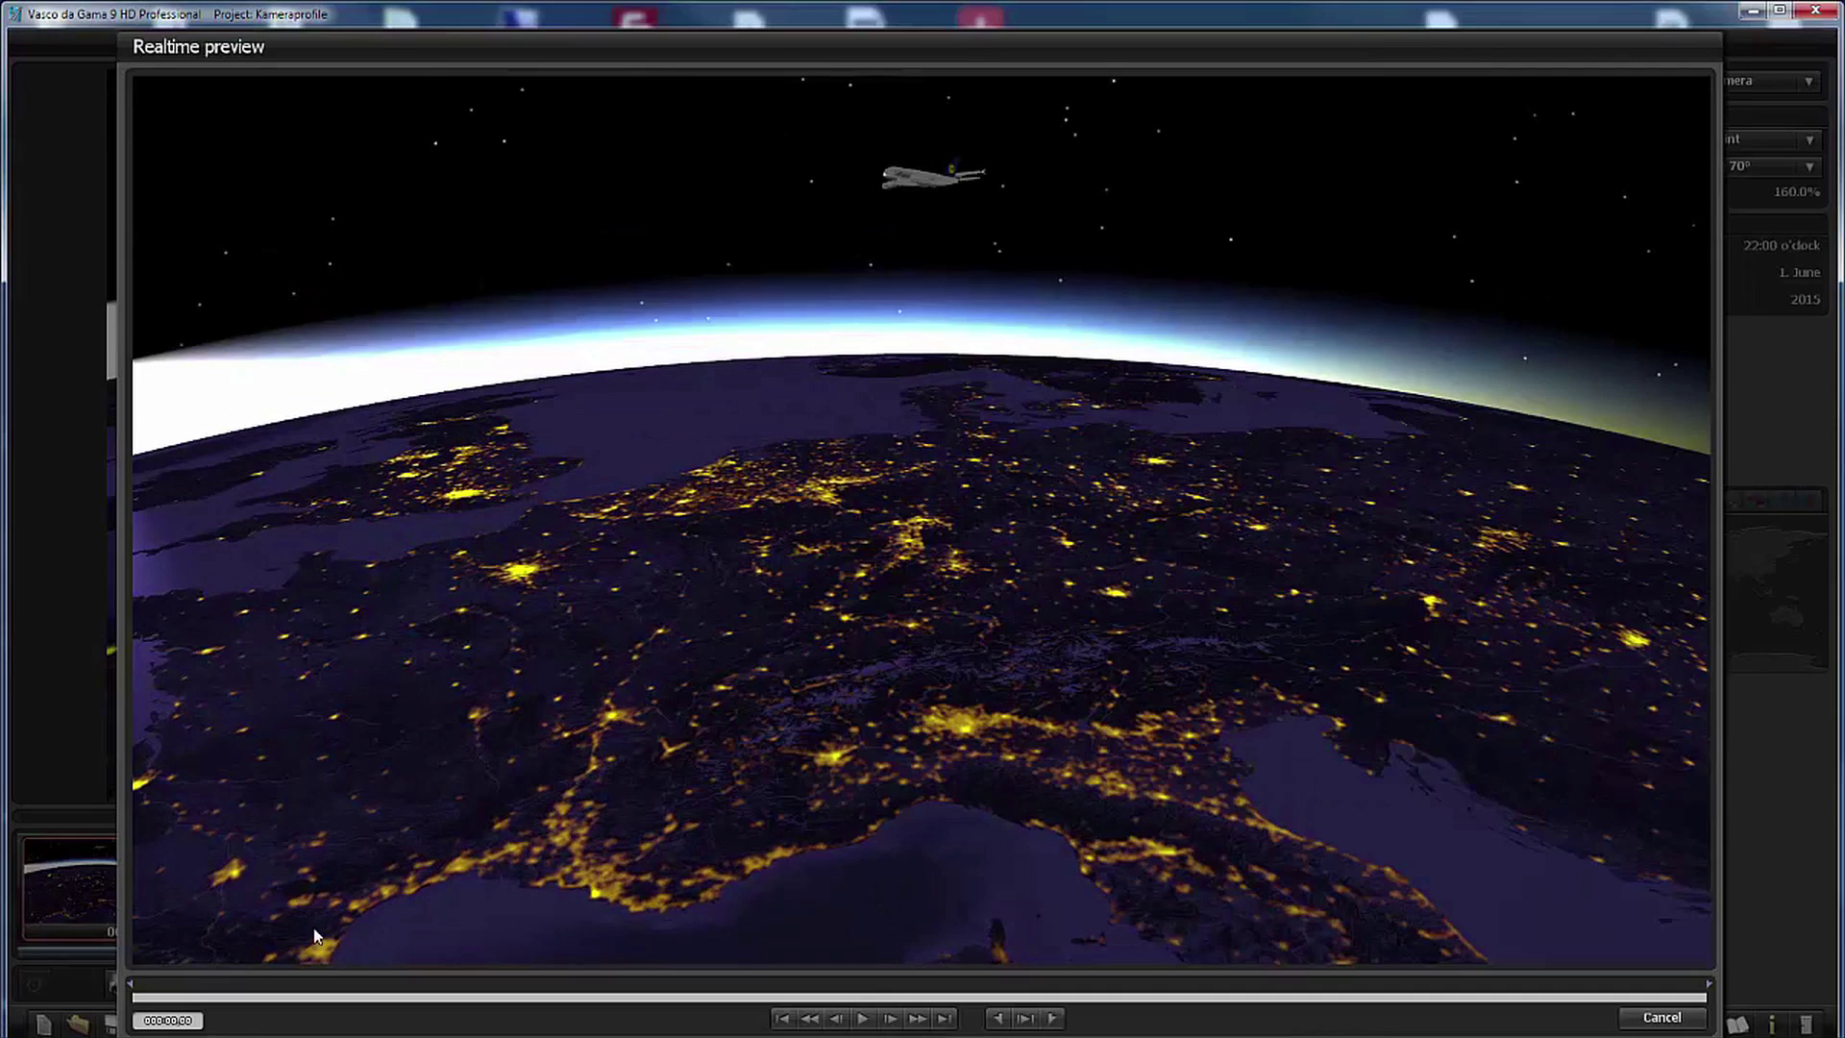
pyautogui.click(863, 1018)
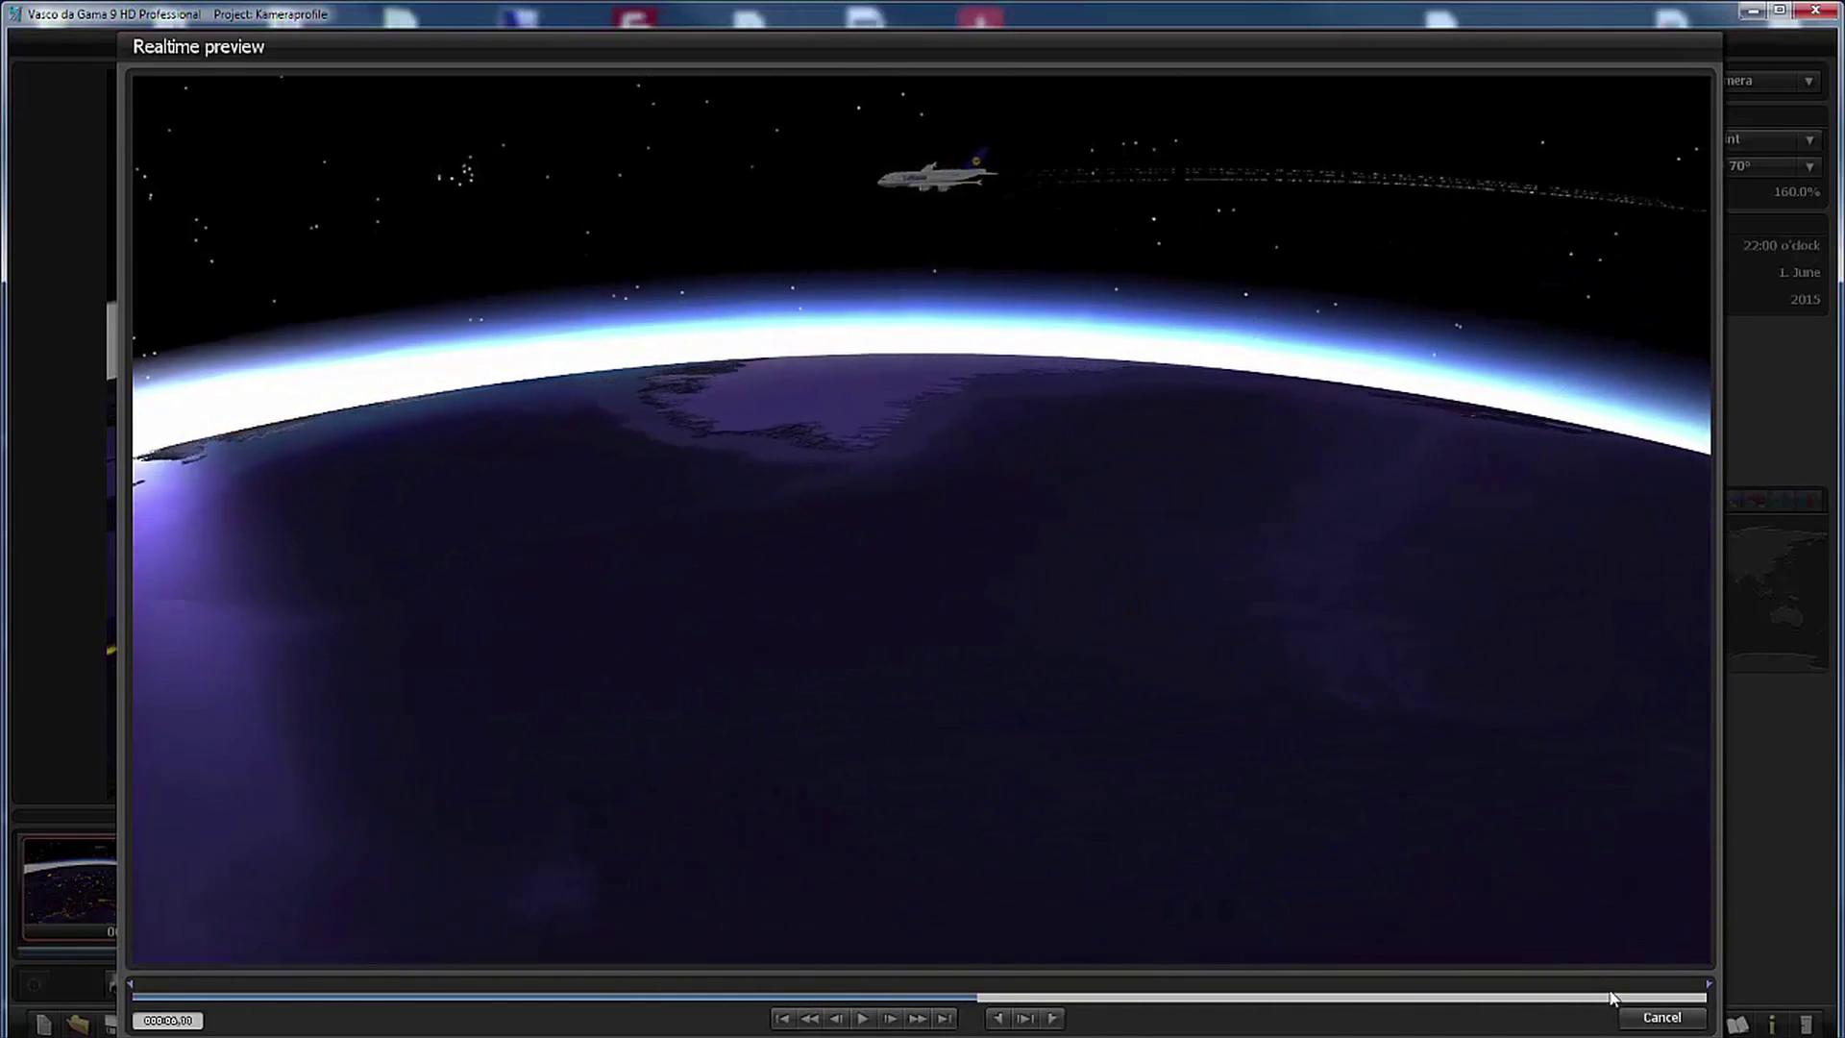
pyautogui.press('Escape')
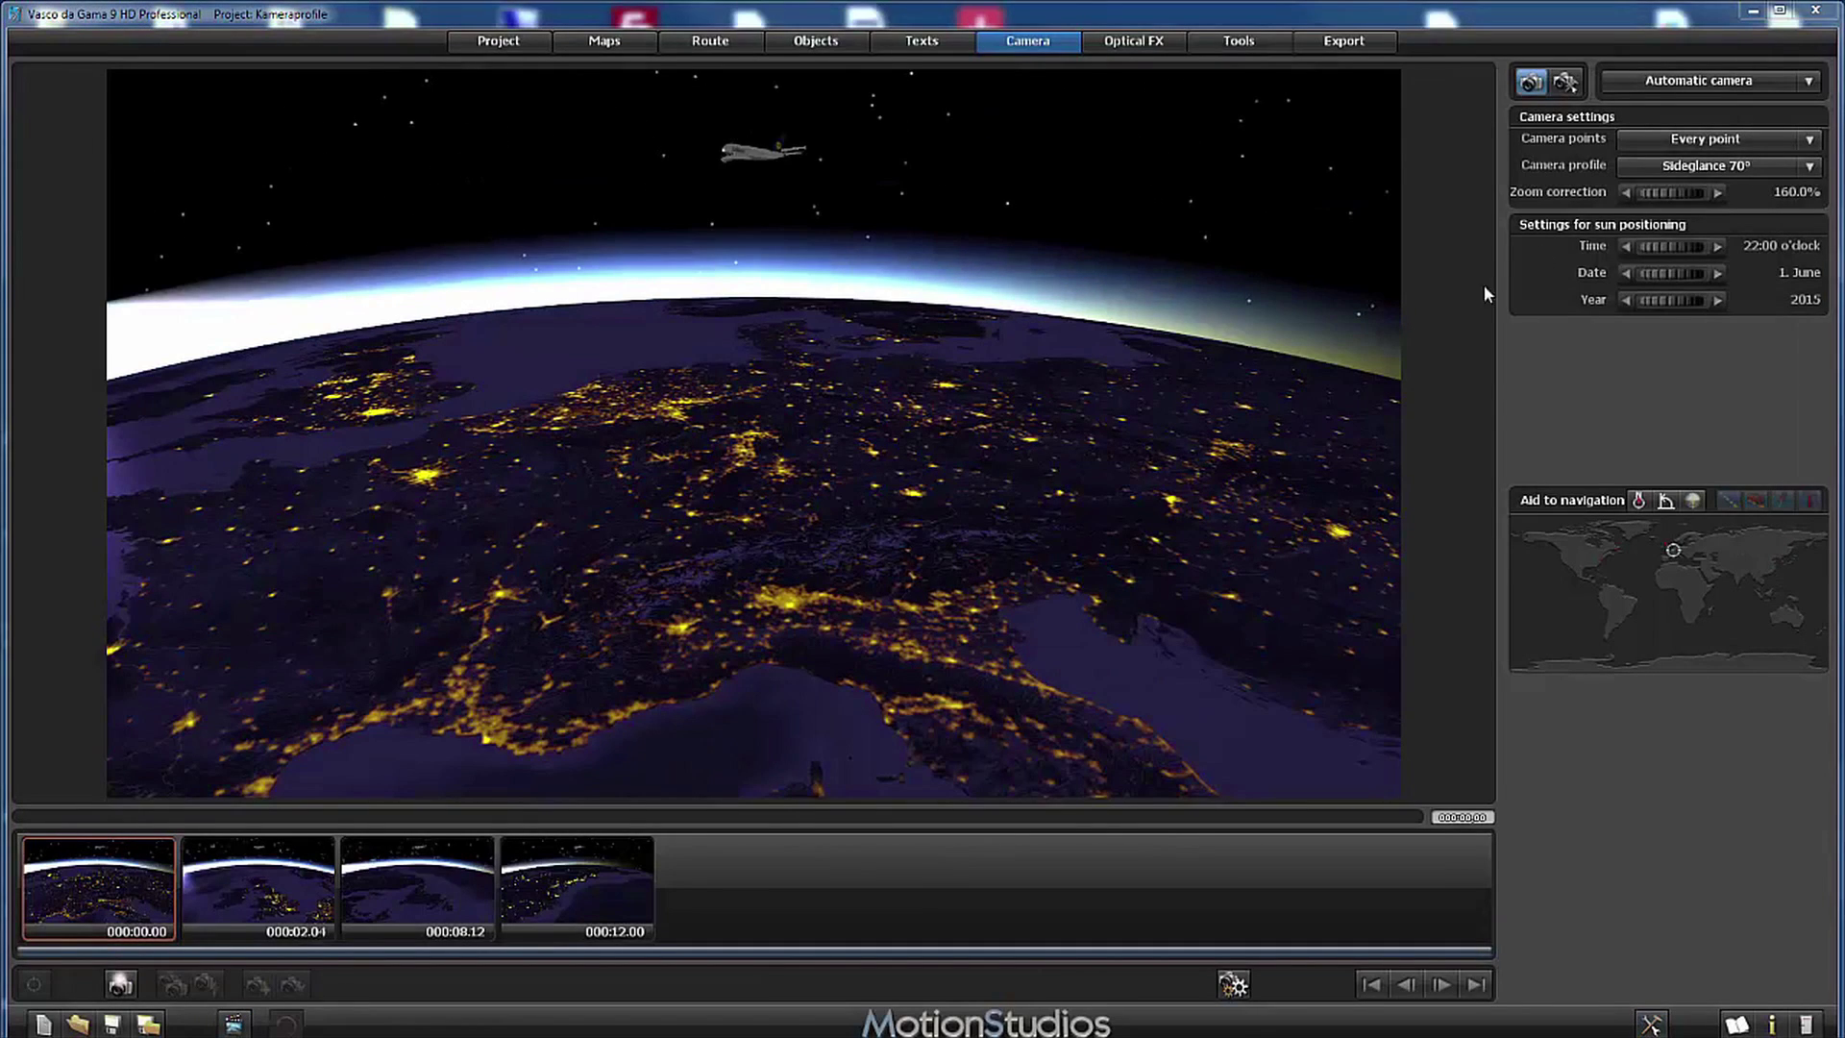
# Step: Apply the <-180° sideglance camera profile and play its camera movement in the realtime preview
pyautogui.click(1695, 167)
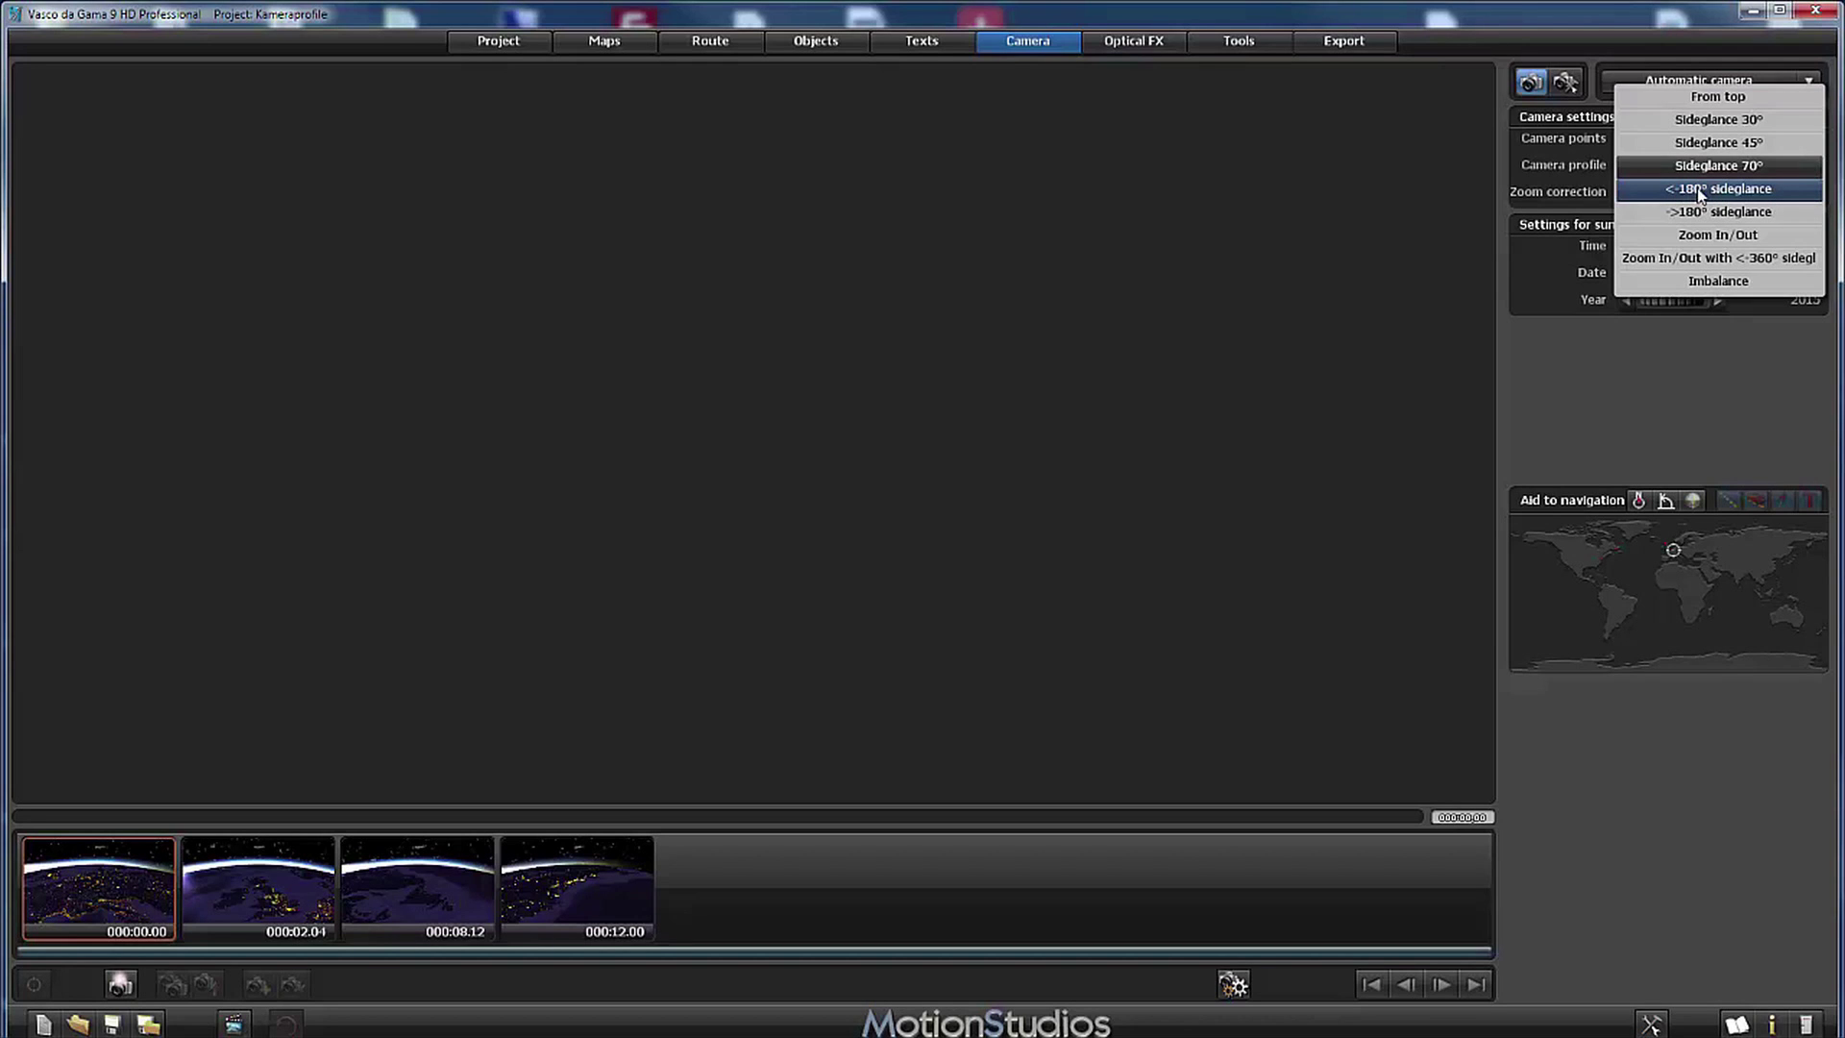
pyautogui.click(1699, 191)
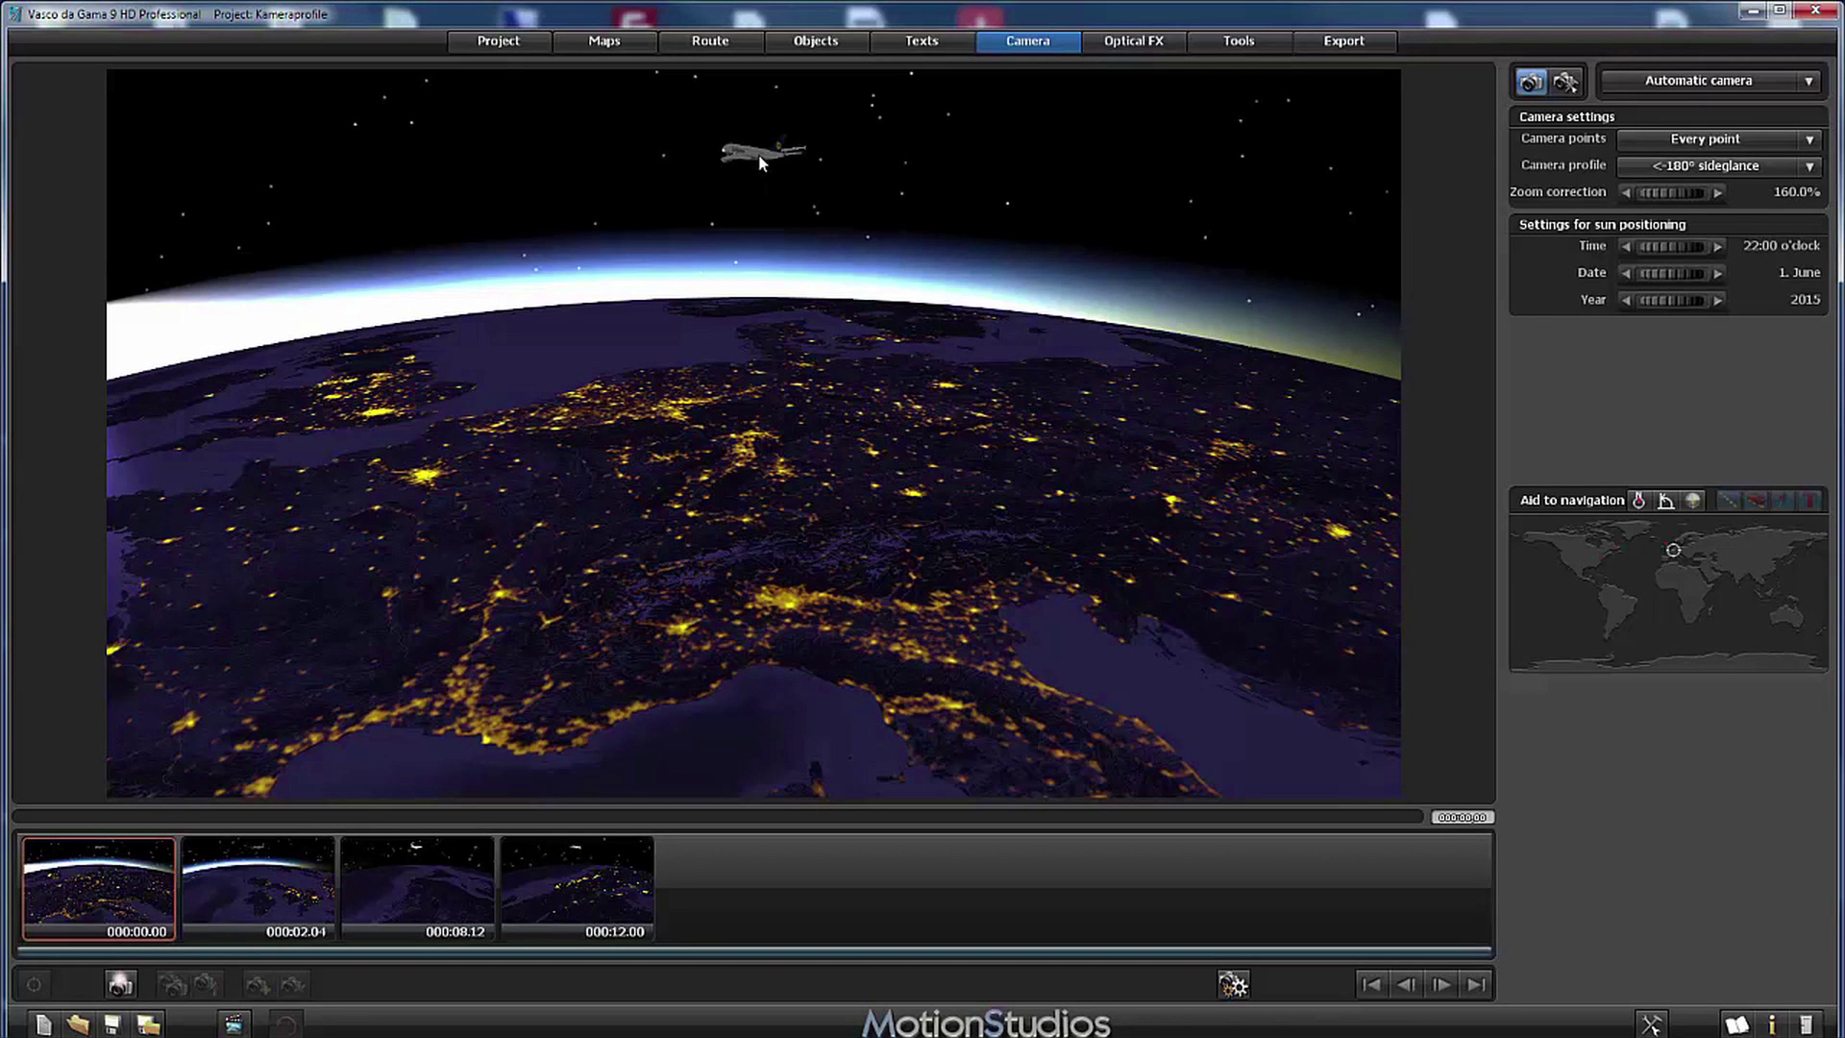
pyautogui.click(233, 1022)
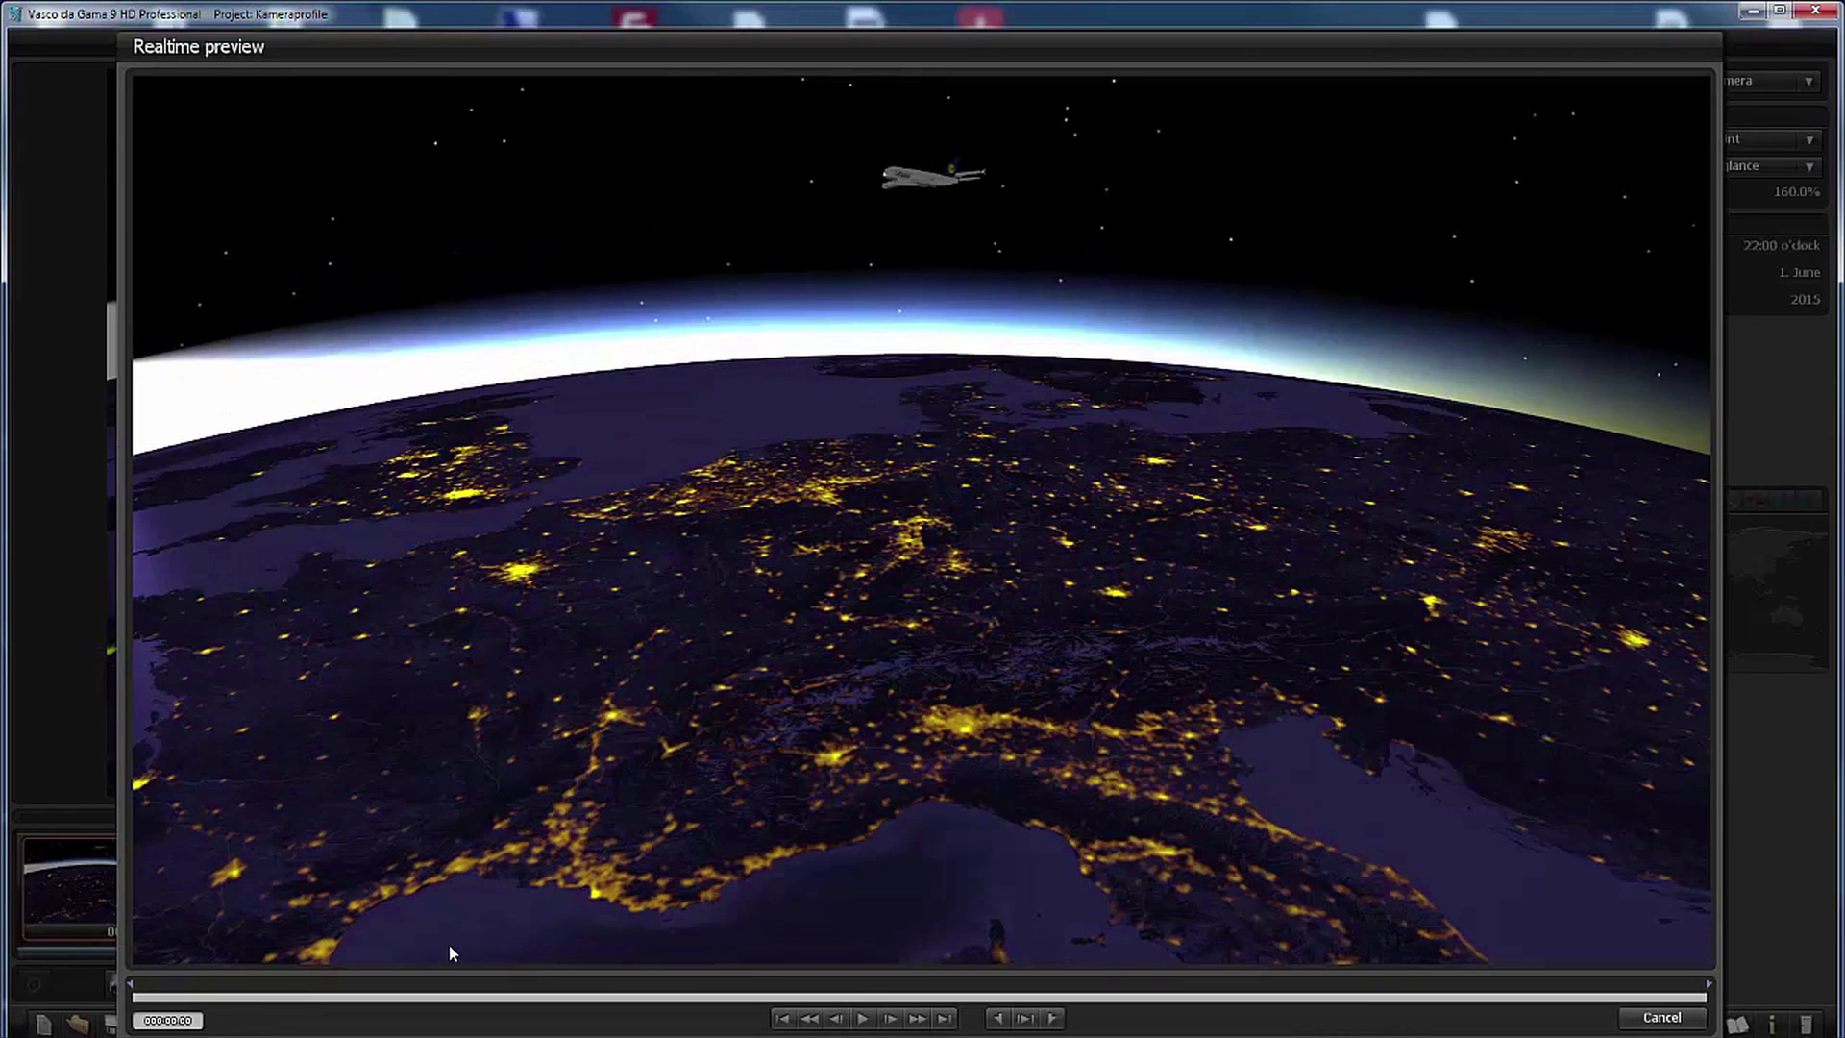
pyautogui.click(863, 1021)
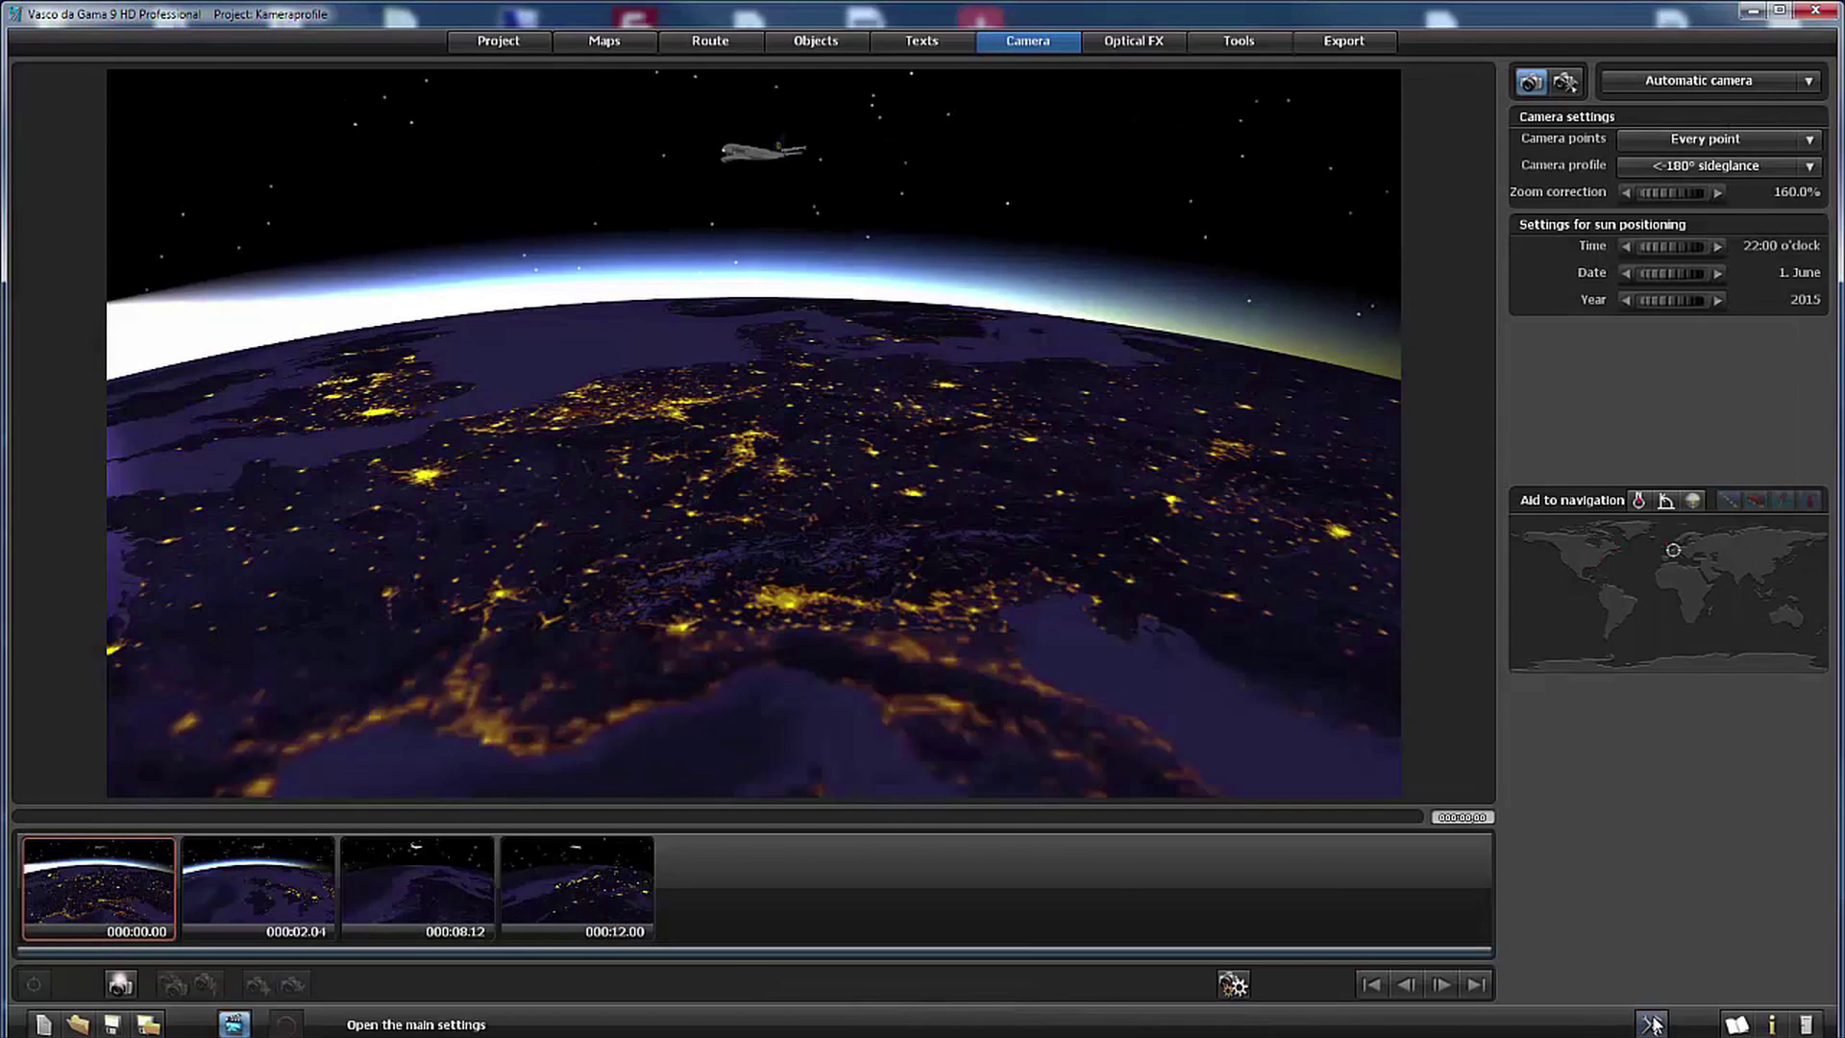
pyautogui.click(1654, 1021)
# Step: Apply the ->180° sideglance camera profile and play its camera movement in the realtime preview
pyautogui.click(1670, 167)
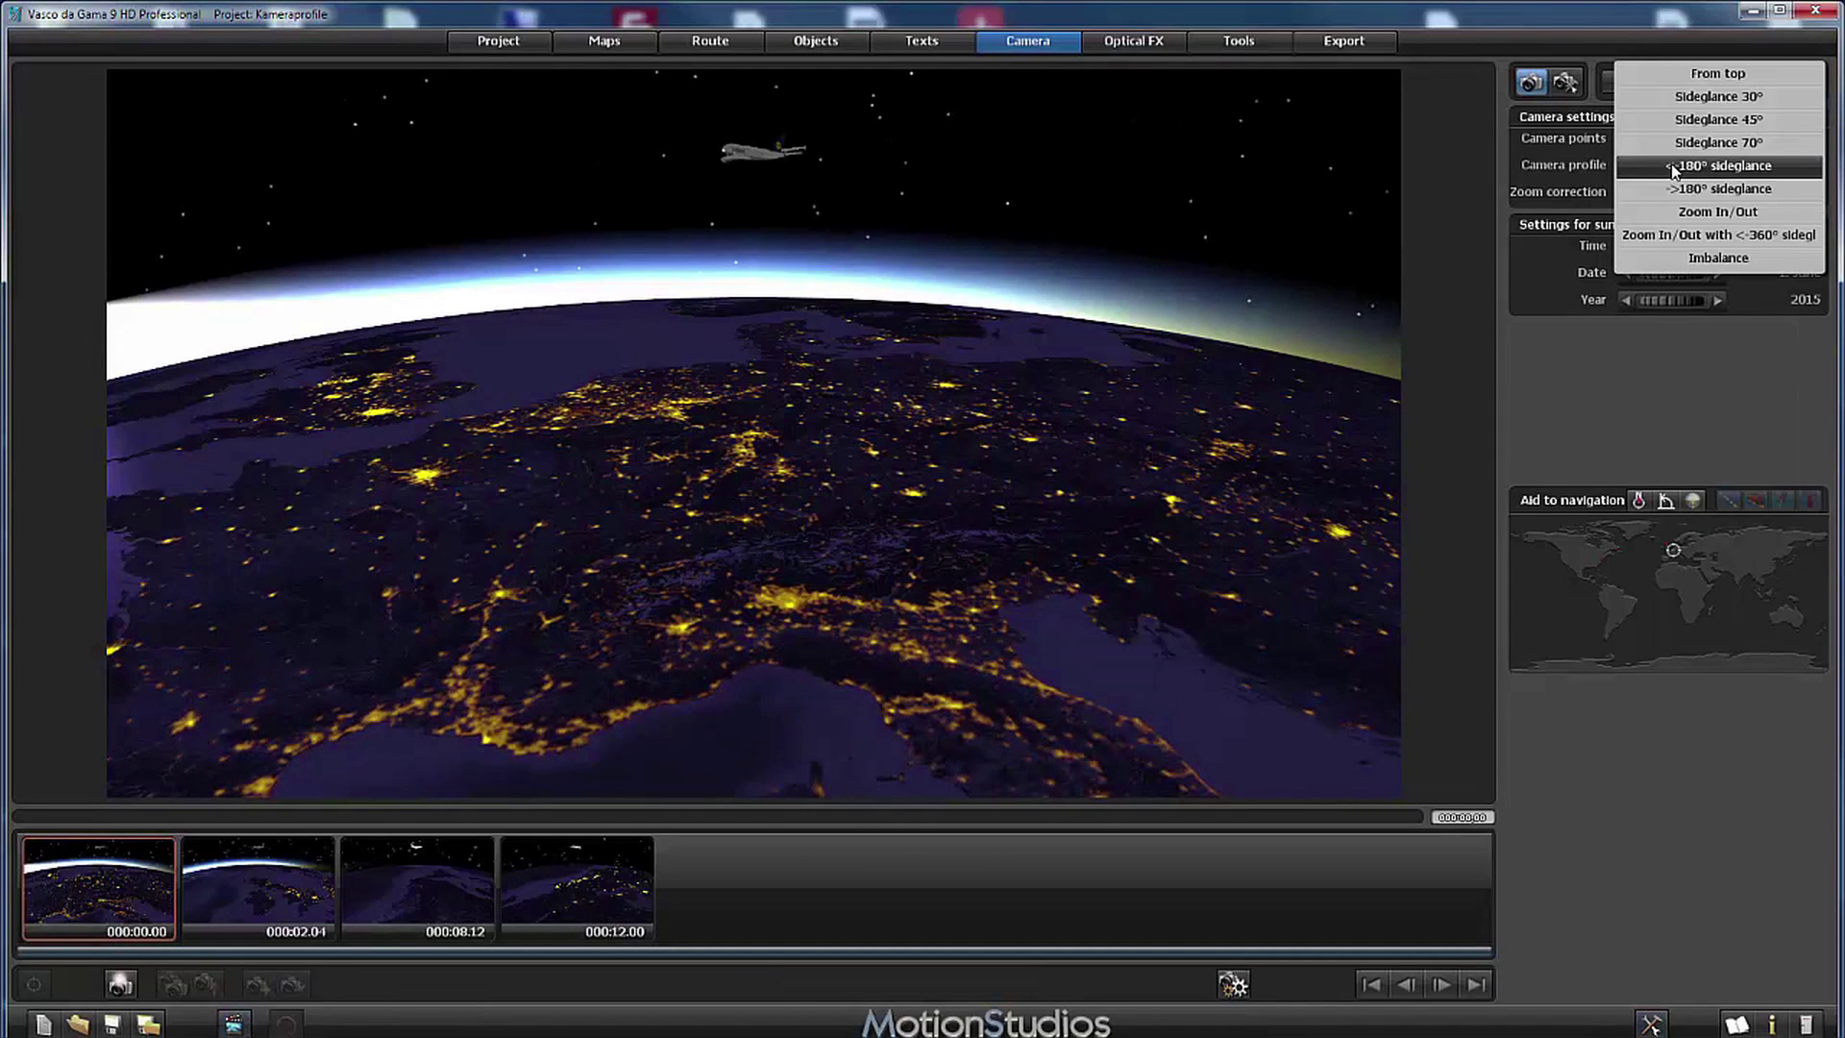
pyautogui.click(1684, 188)
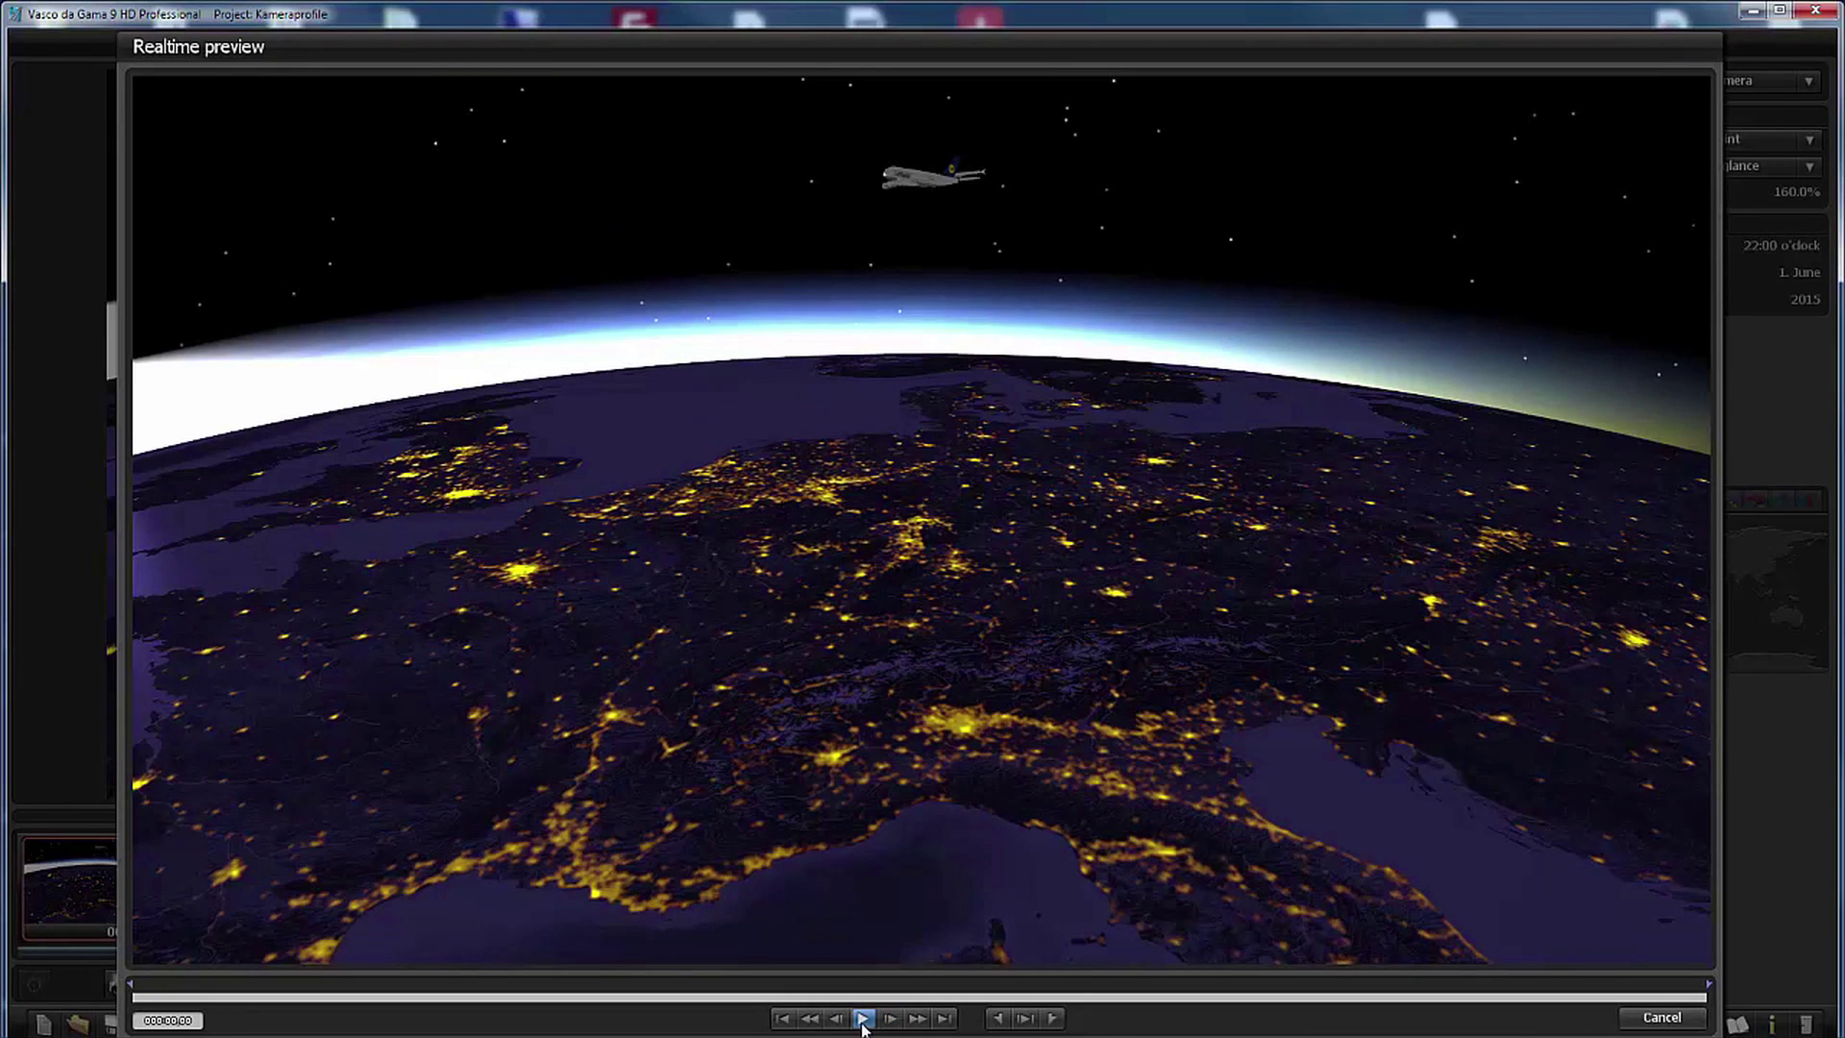
pyautogui.click(862, 1020)
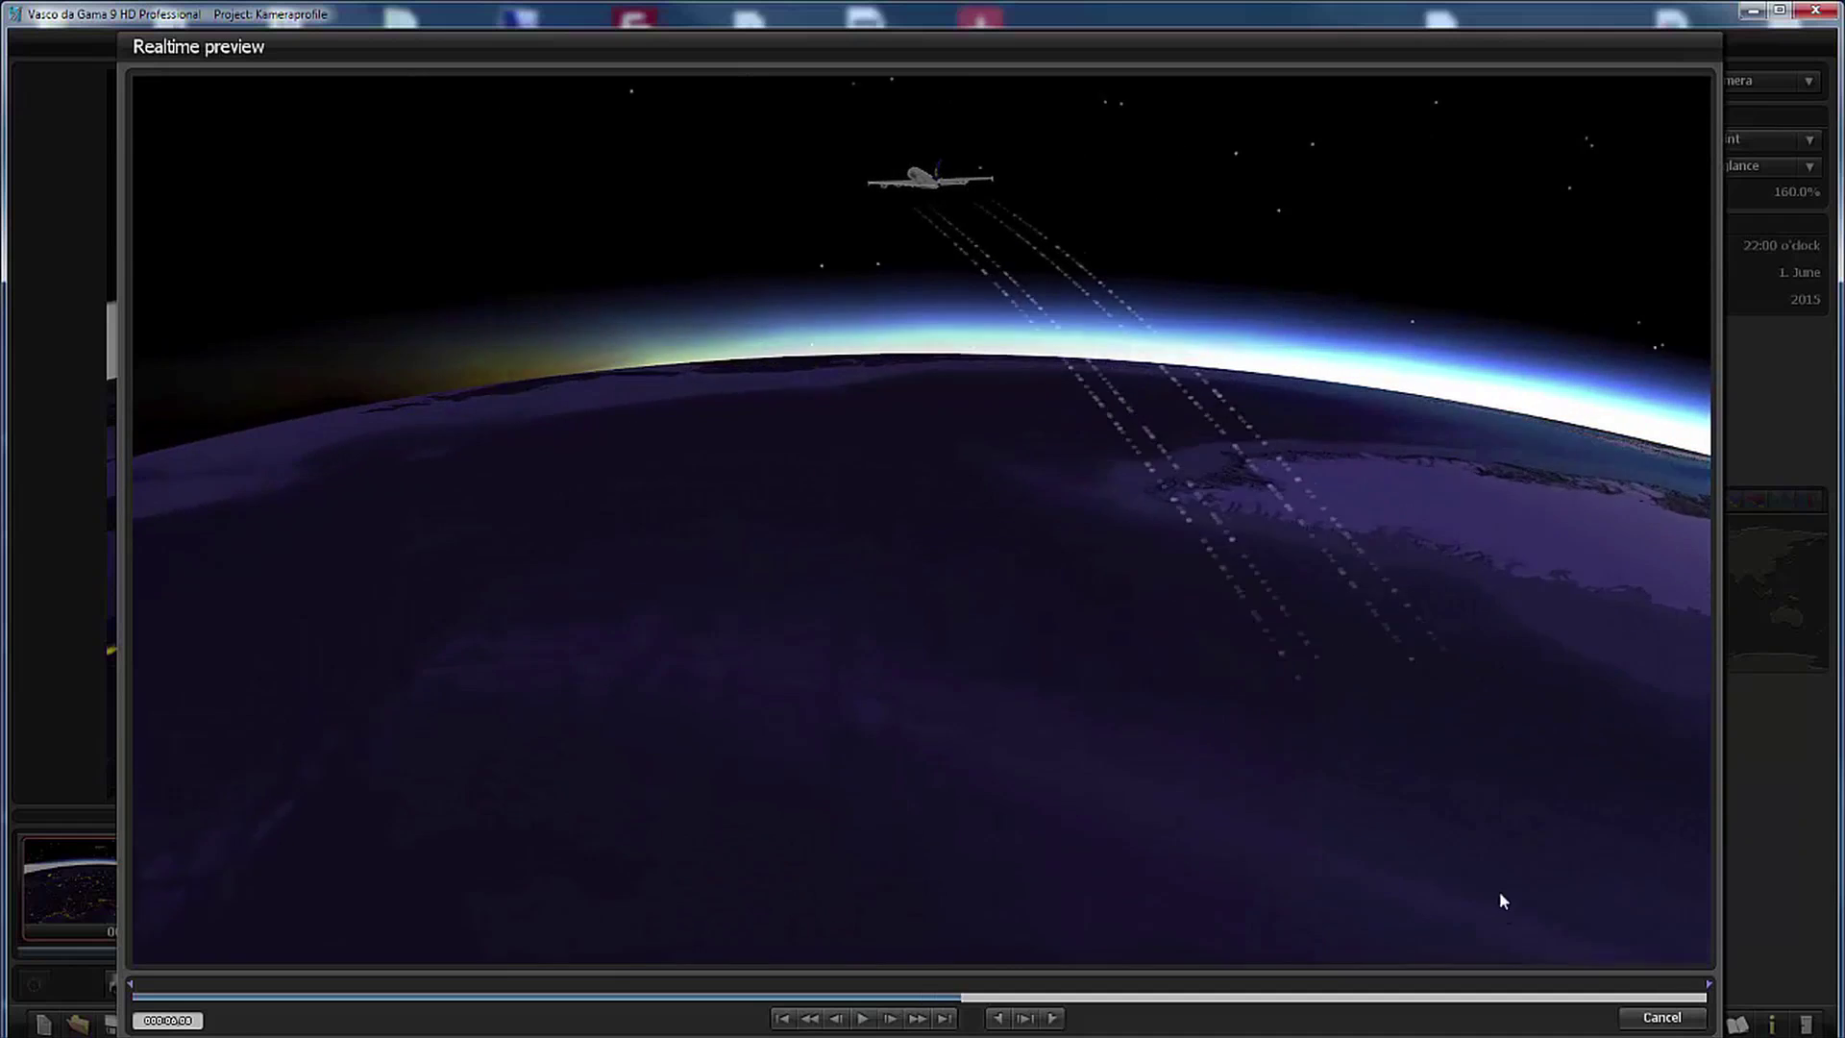
pyautogui.click(1661, 1017)
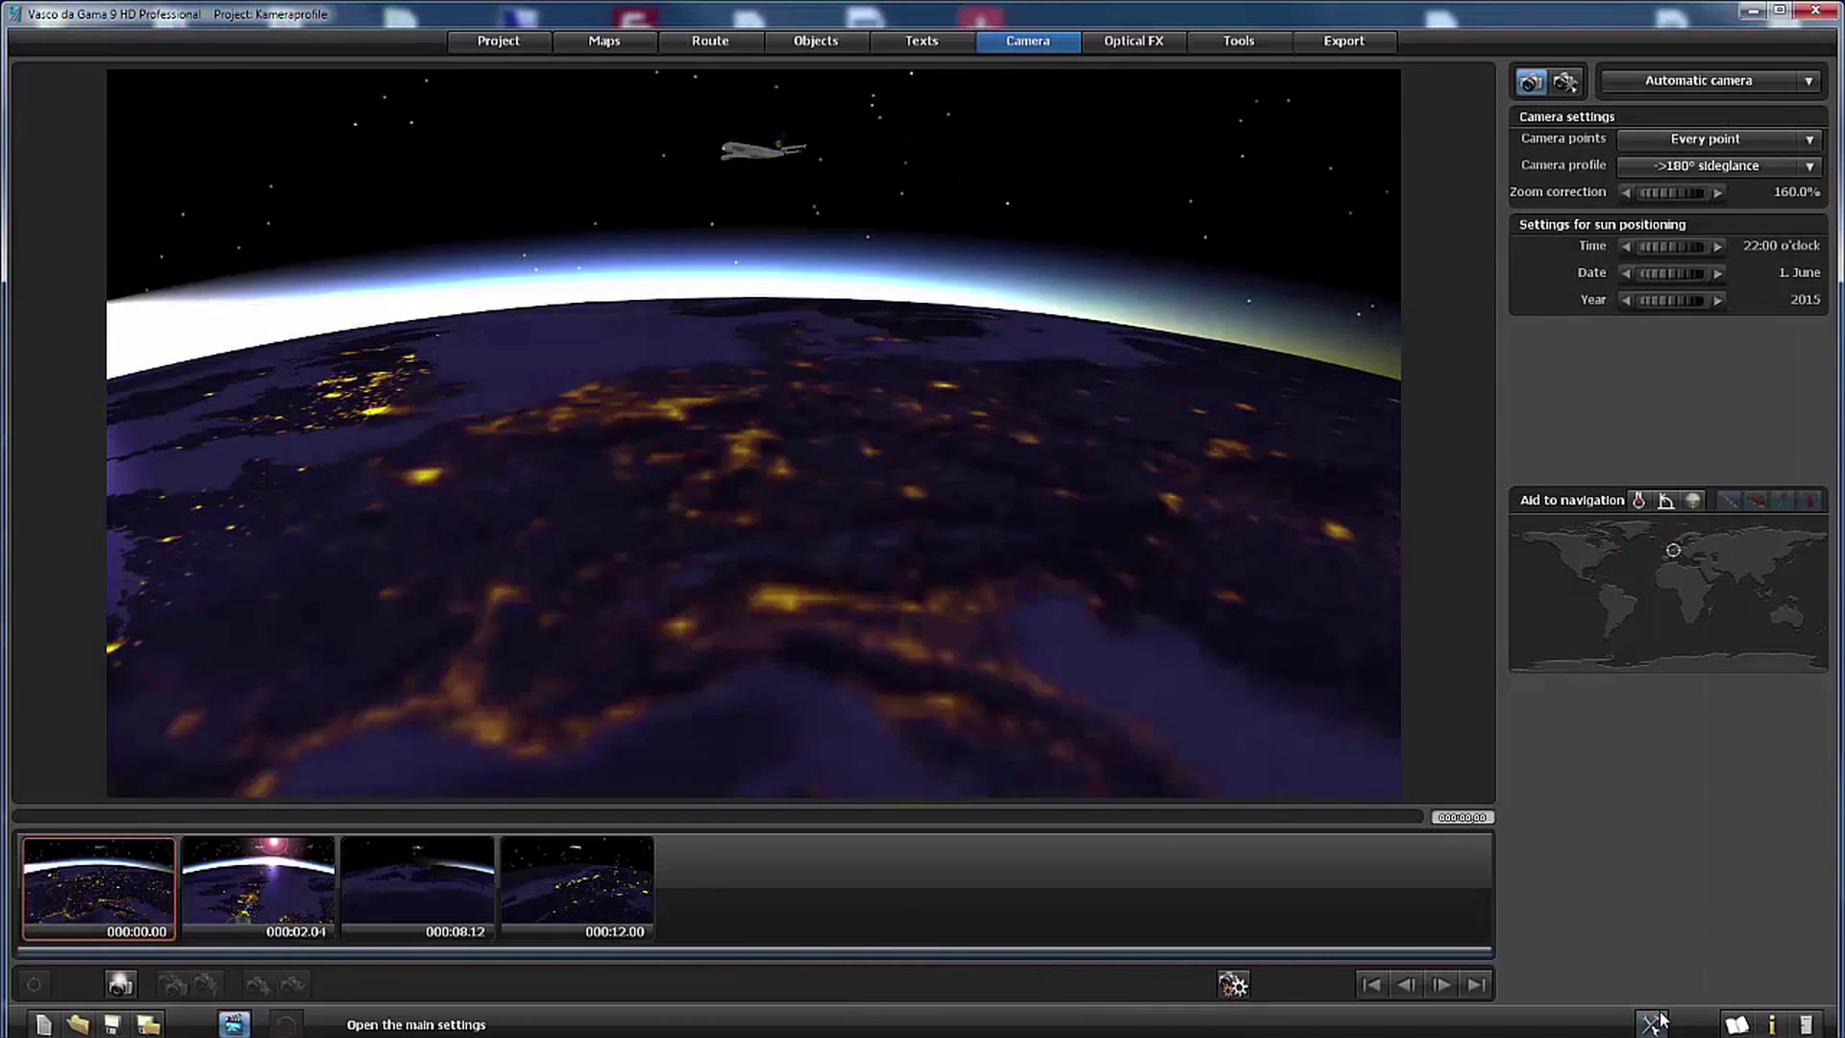
# Step: Look over the flight route and its stopover points on the route map, and return to the camera settings
pyautogui.click(1691, 166)
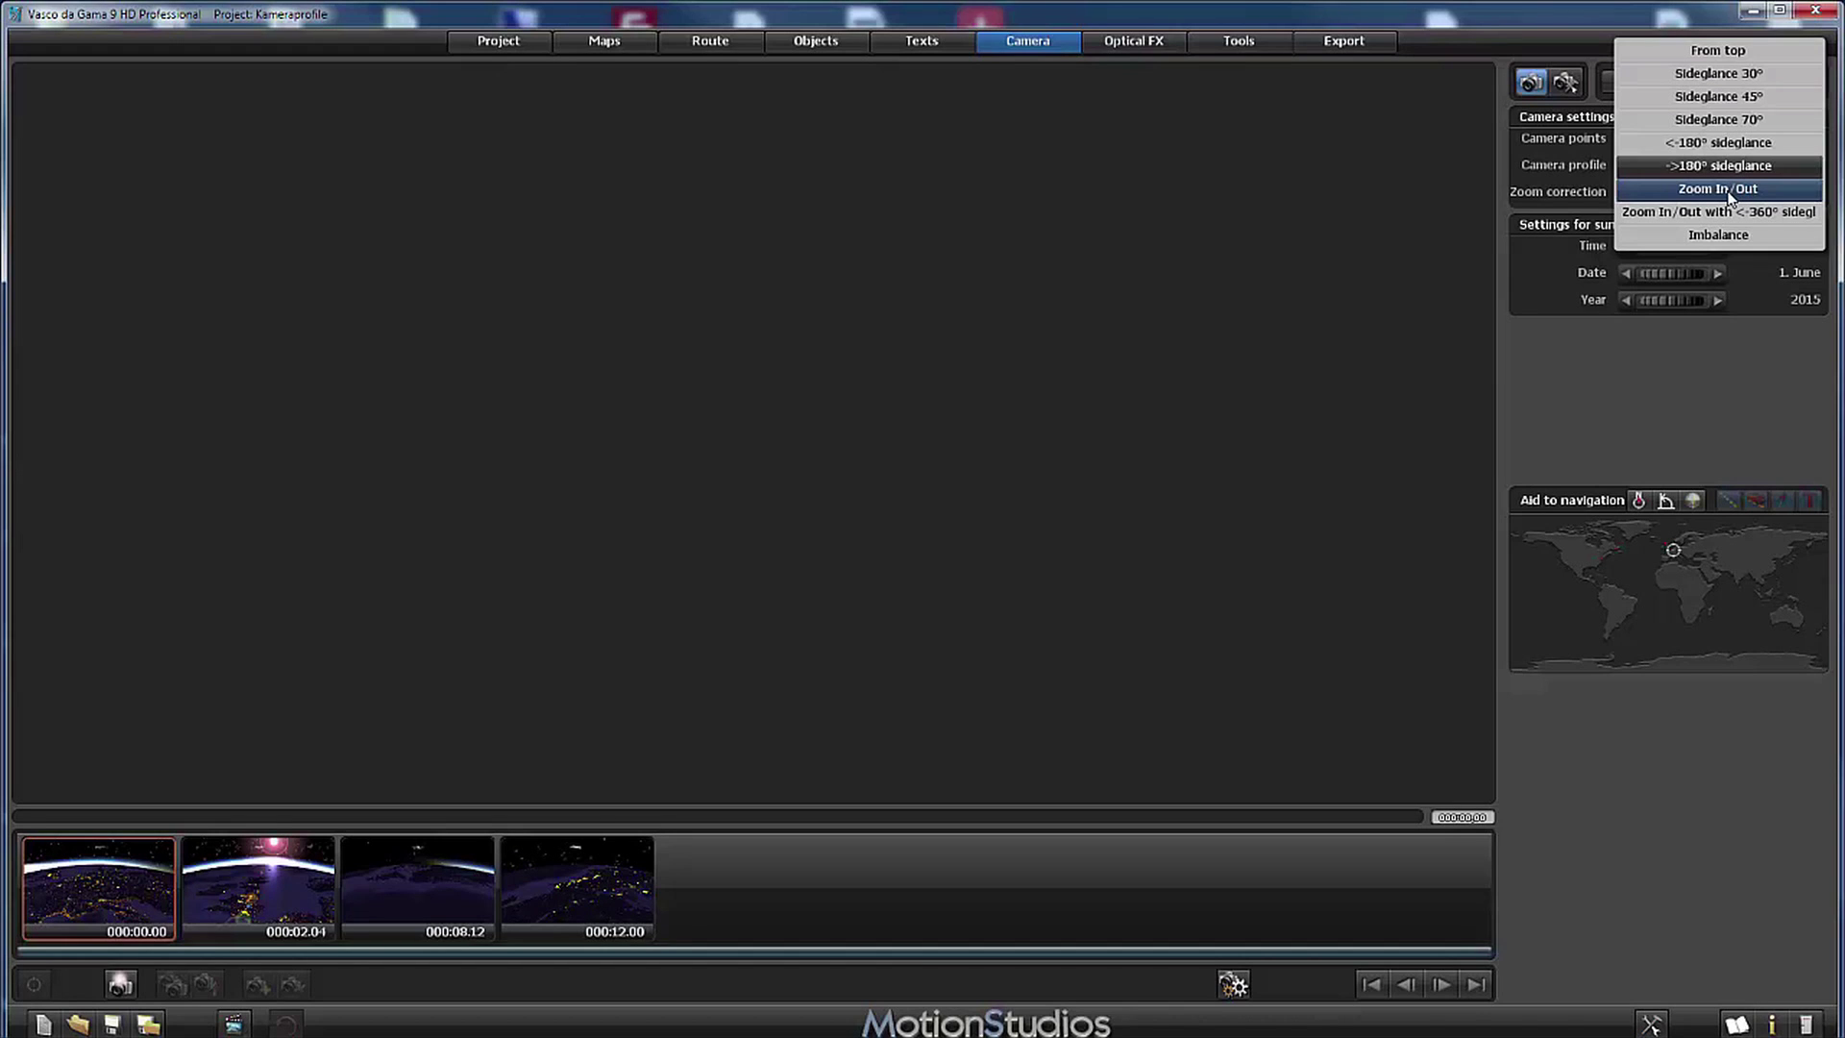
pyautogui.click(767, 123)
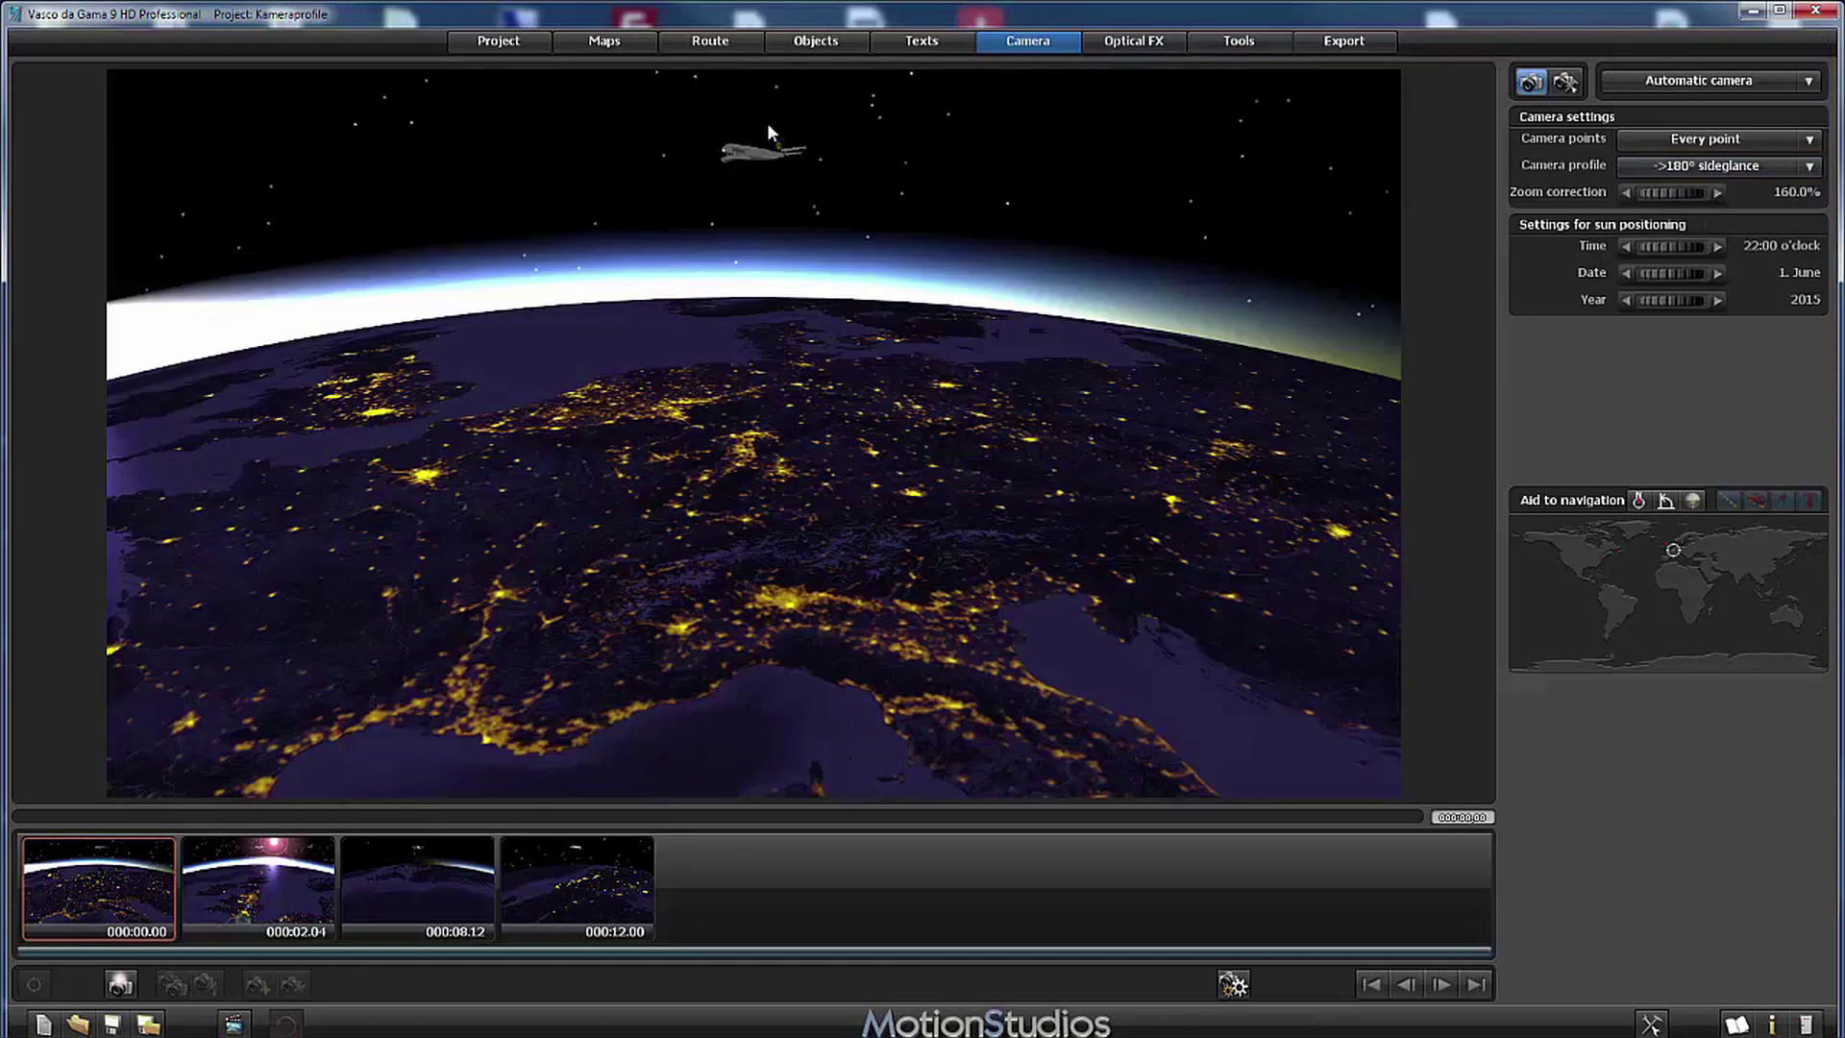
pyautogui.click(713, 44)
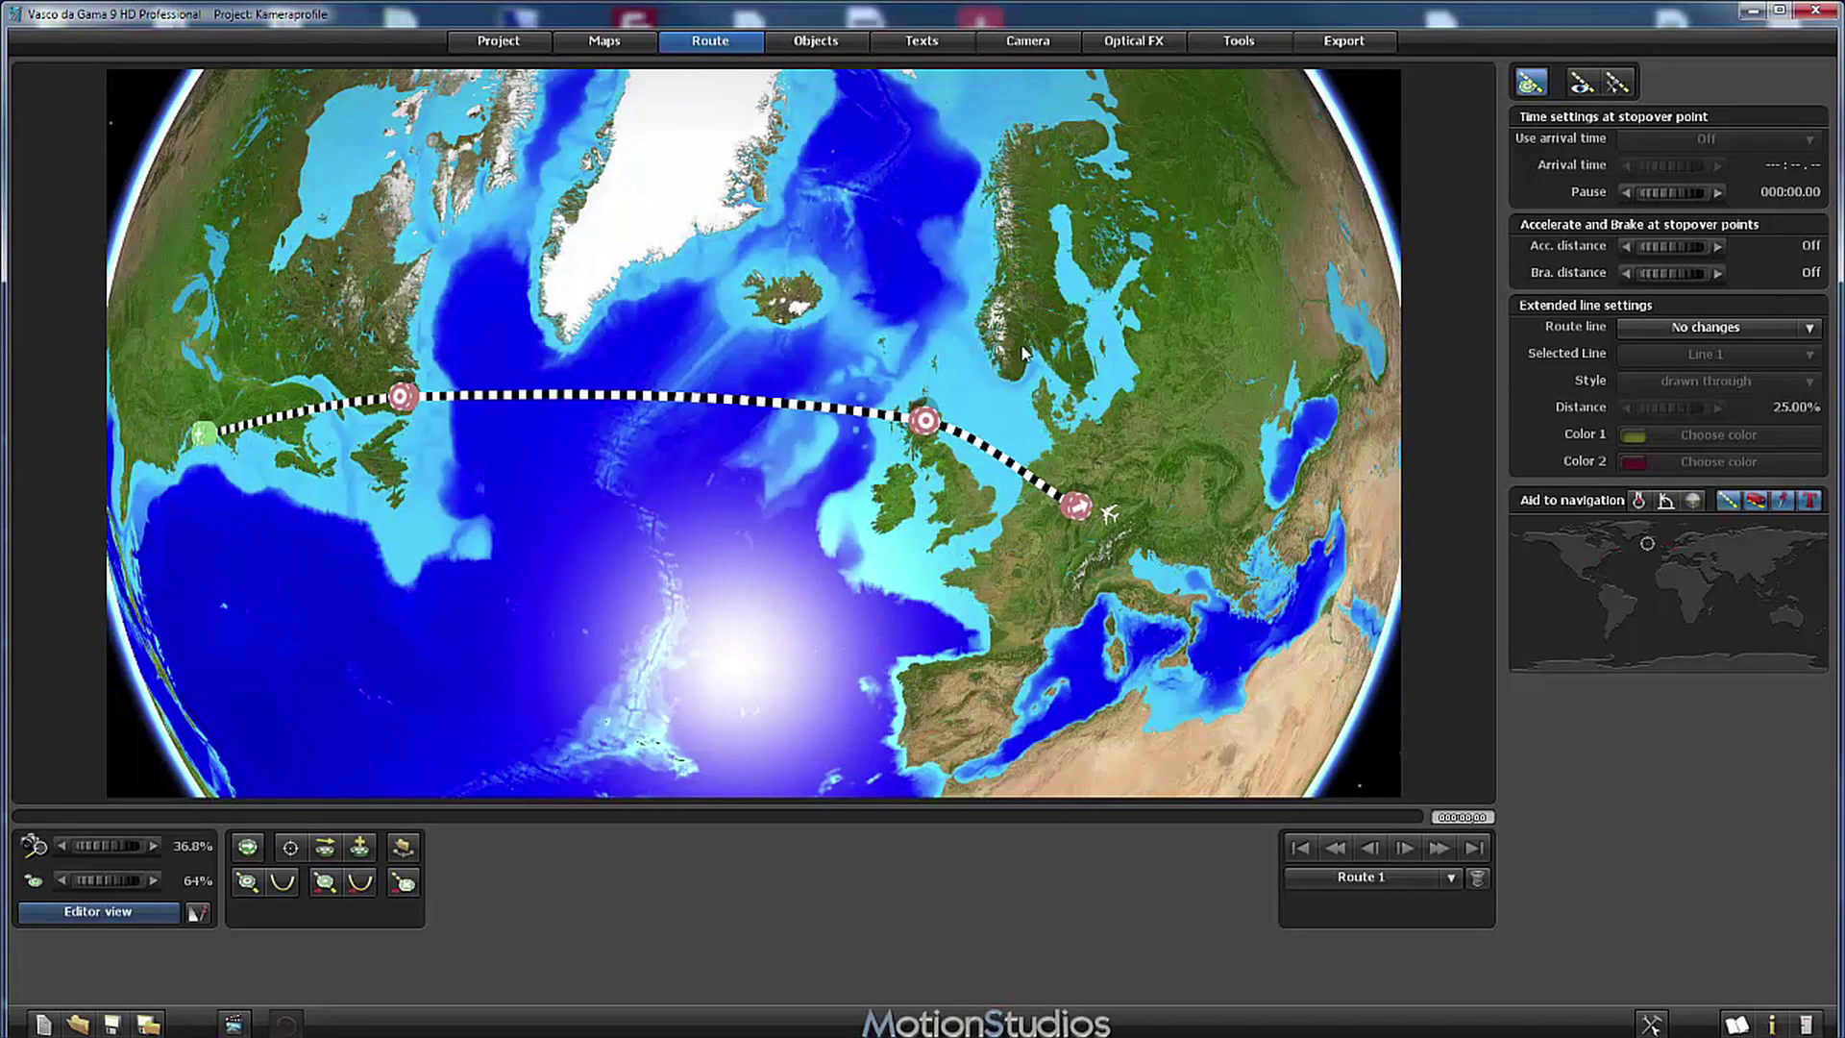
pyautogui.click(1030, 44)
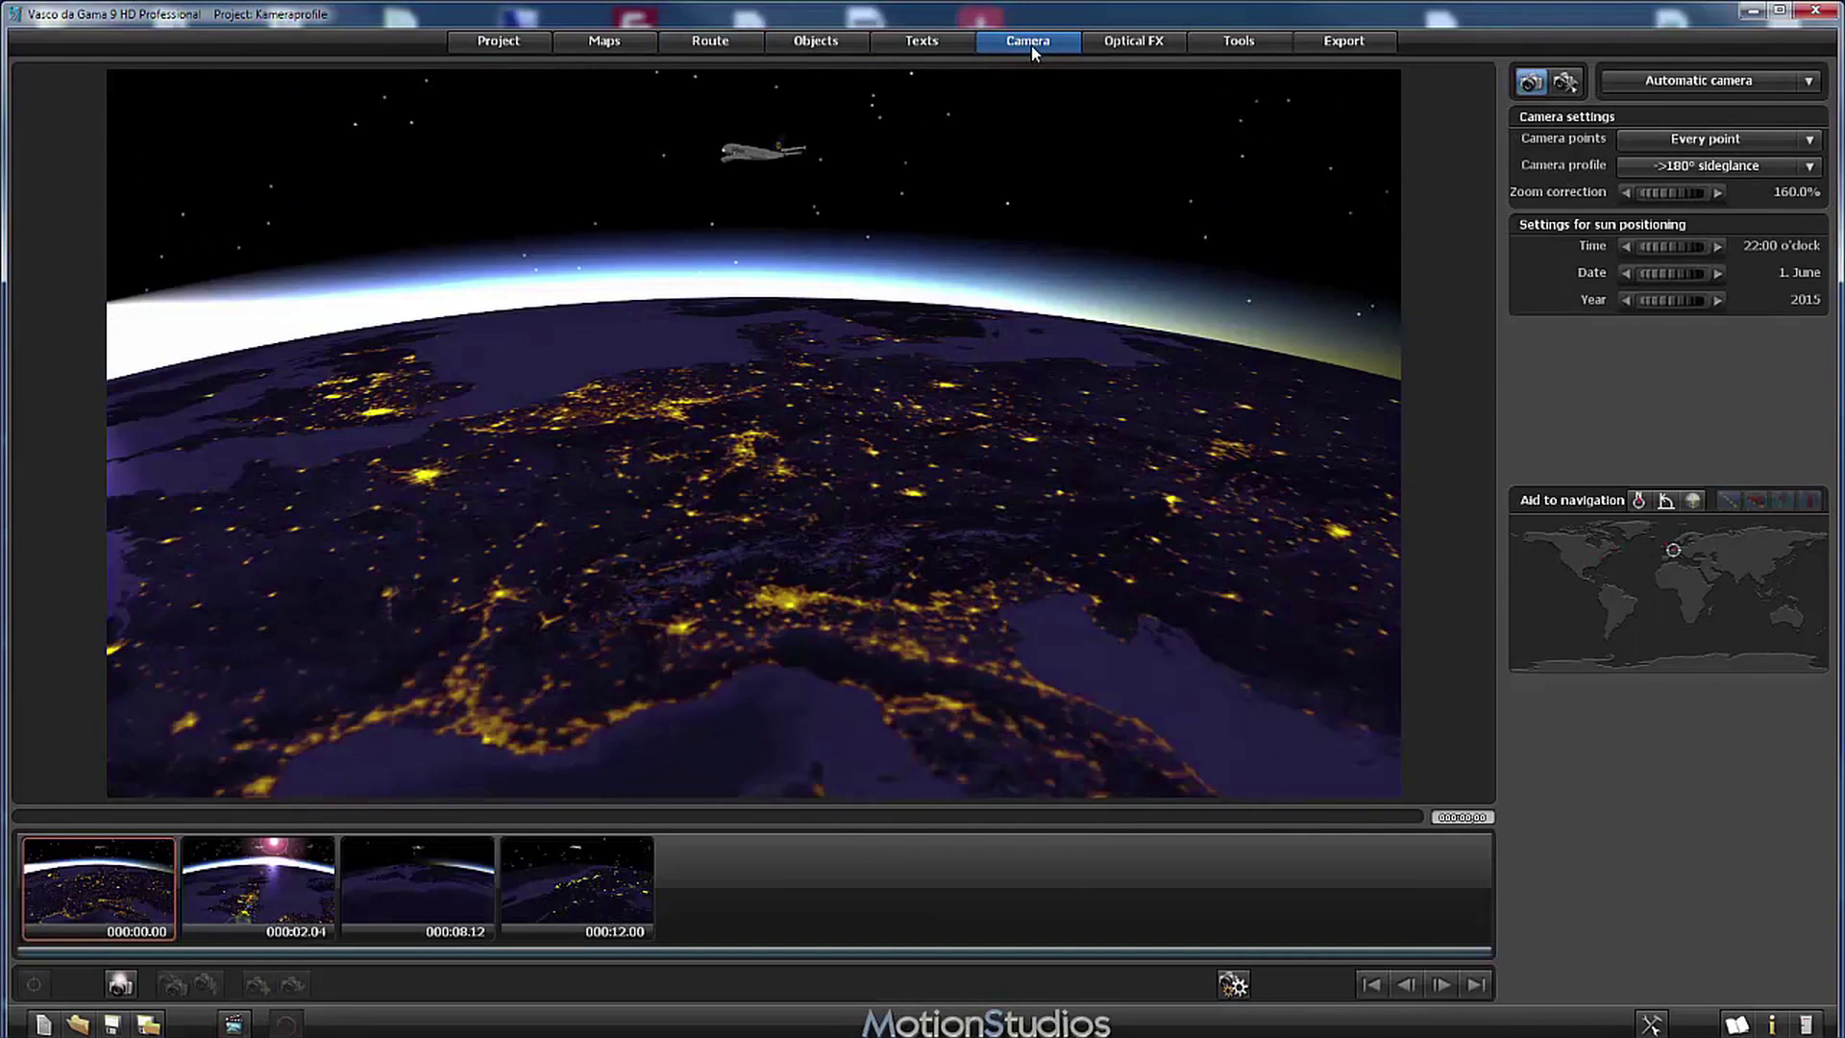
# Step: Set the camera profile to Zoom In/Out and watch the flight in the realtime preview
pyautogui.click(1773, 165)
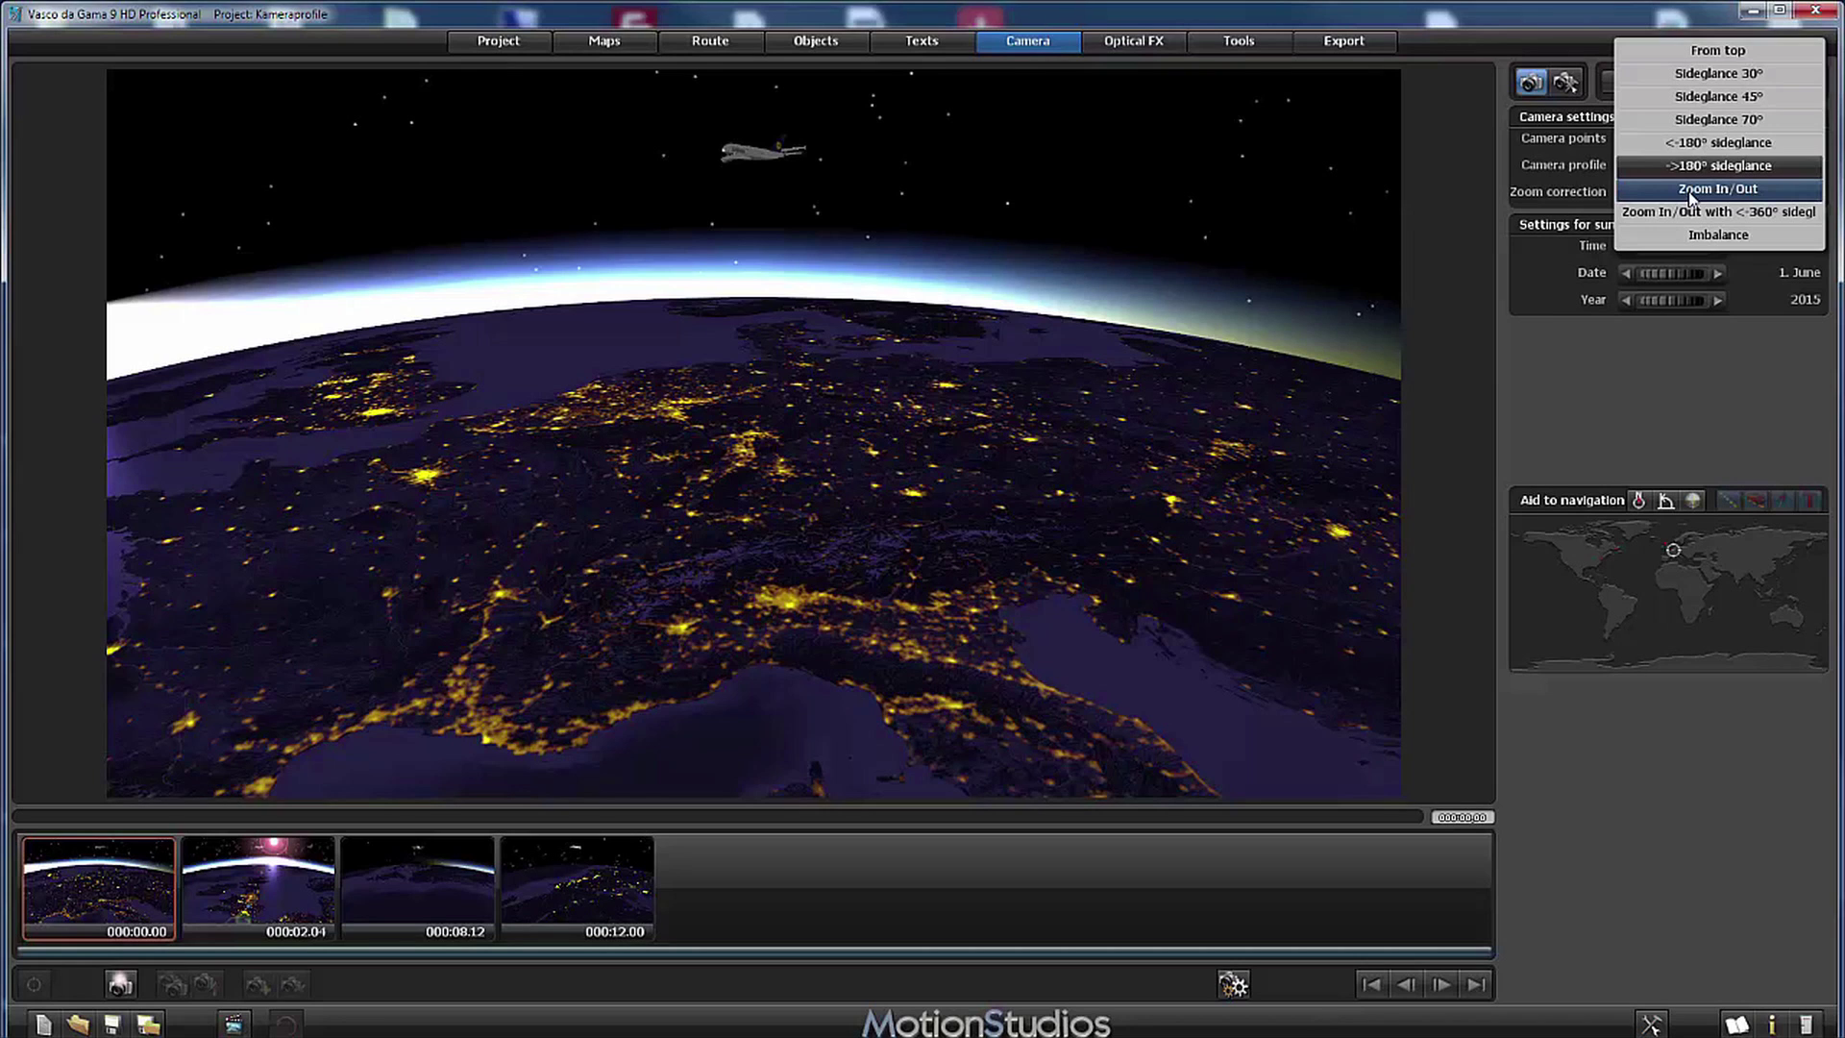
pyautogui.click(1692, 190)
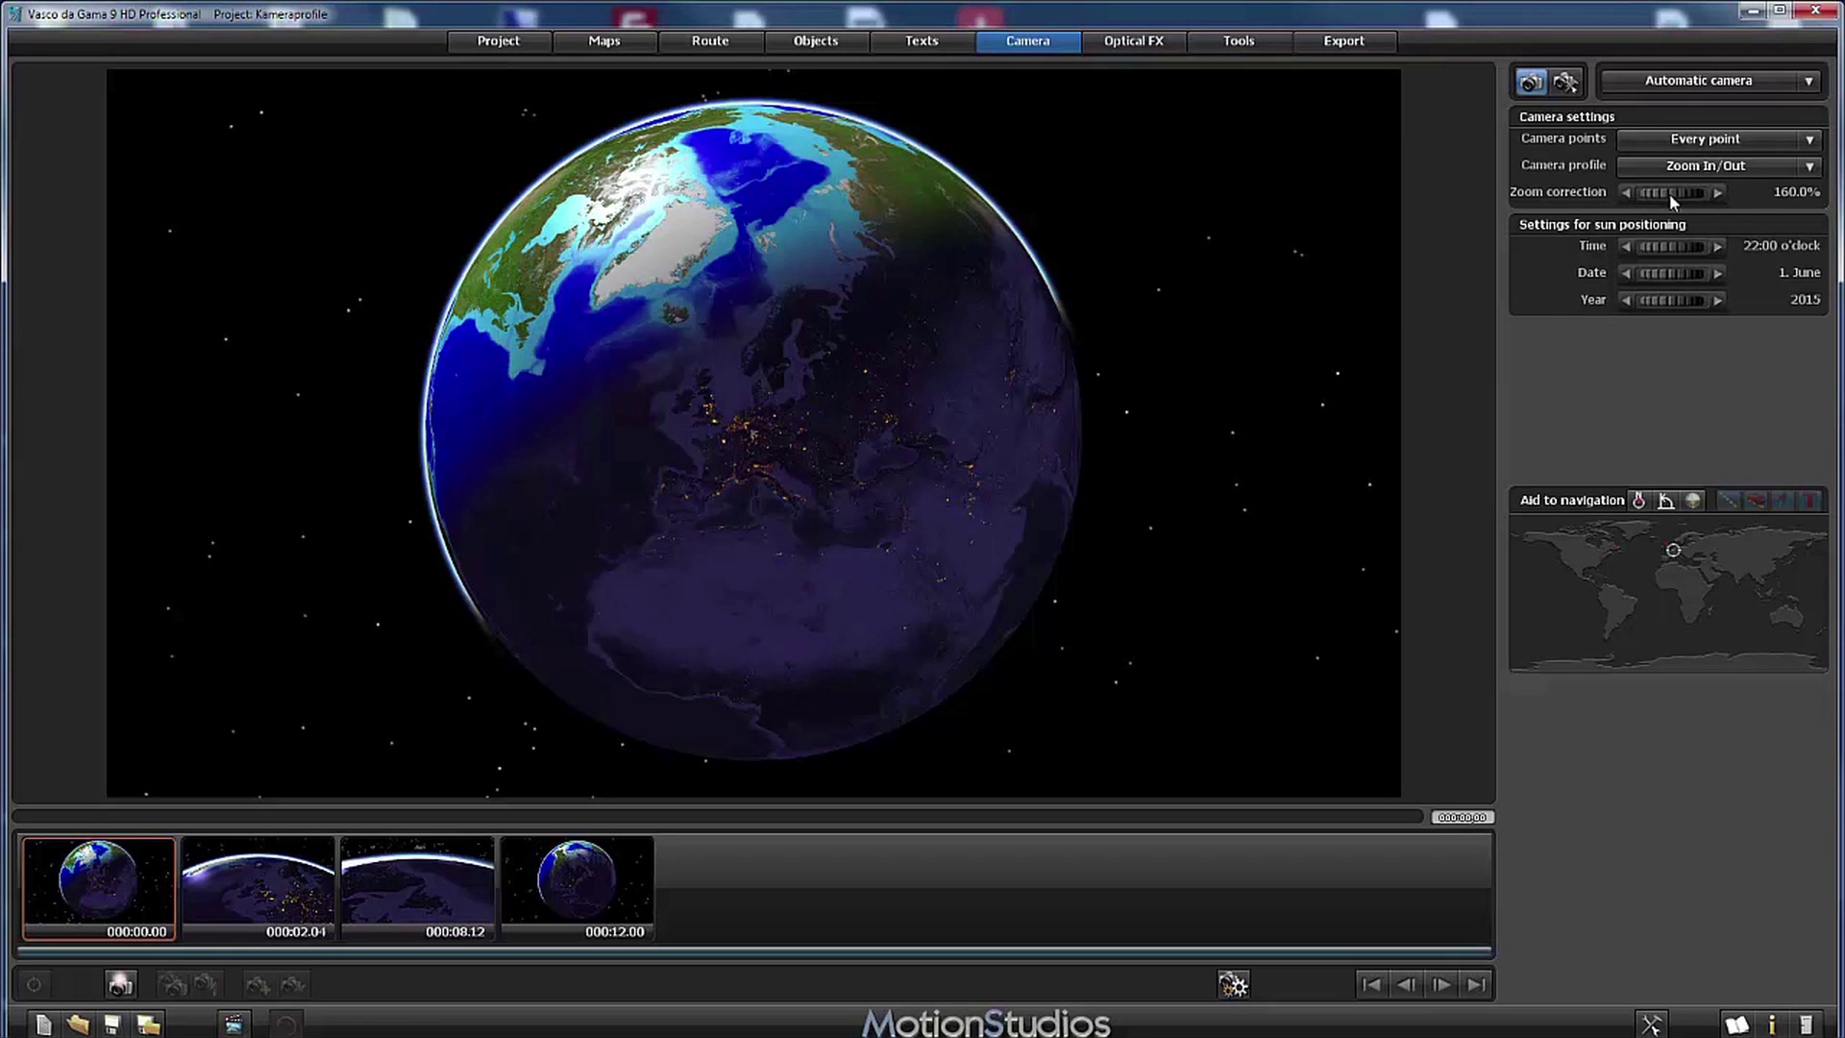
pyautogui.click(233, 1024)
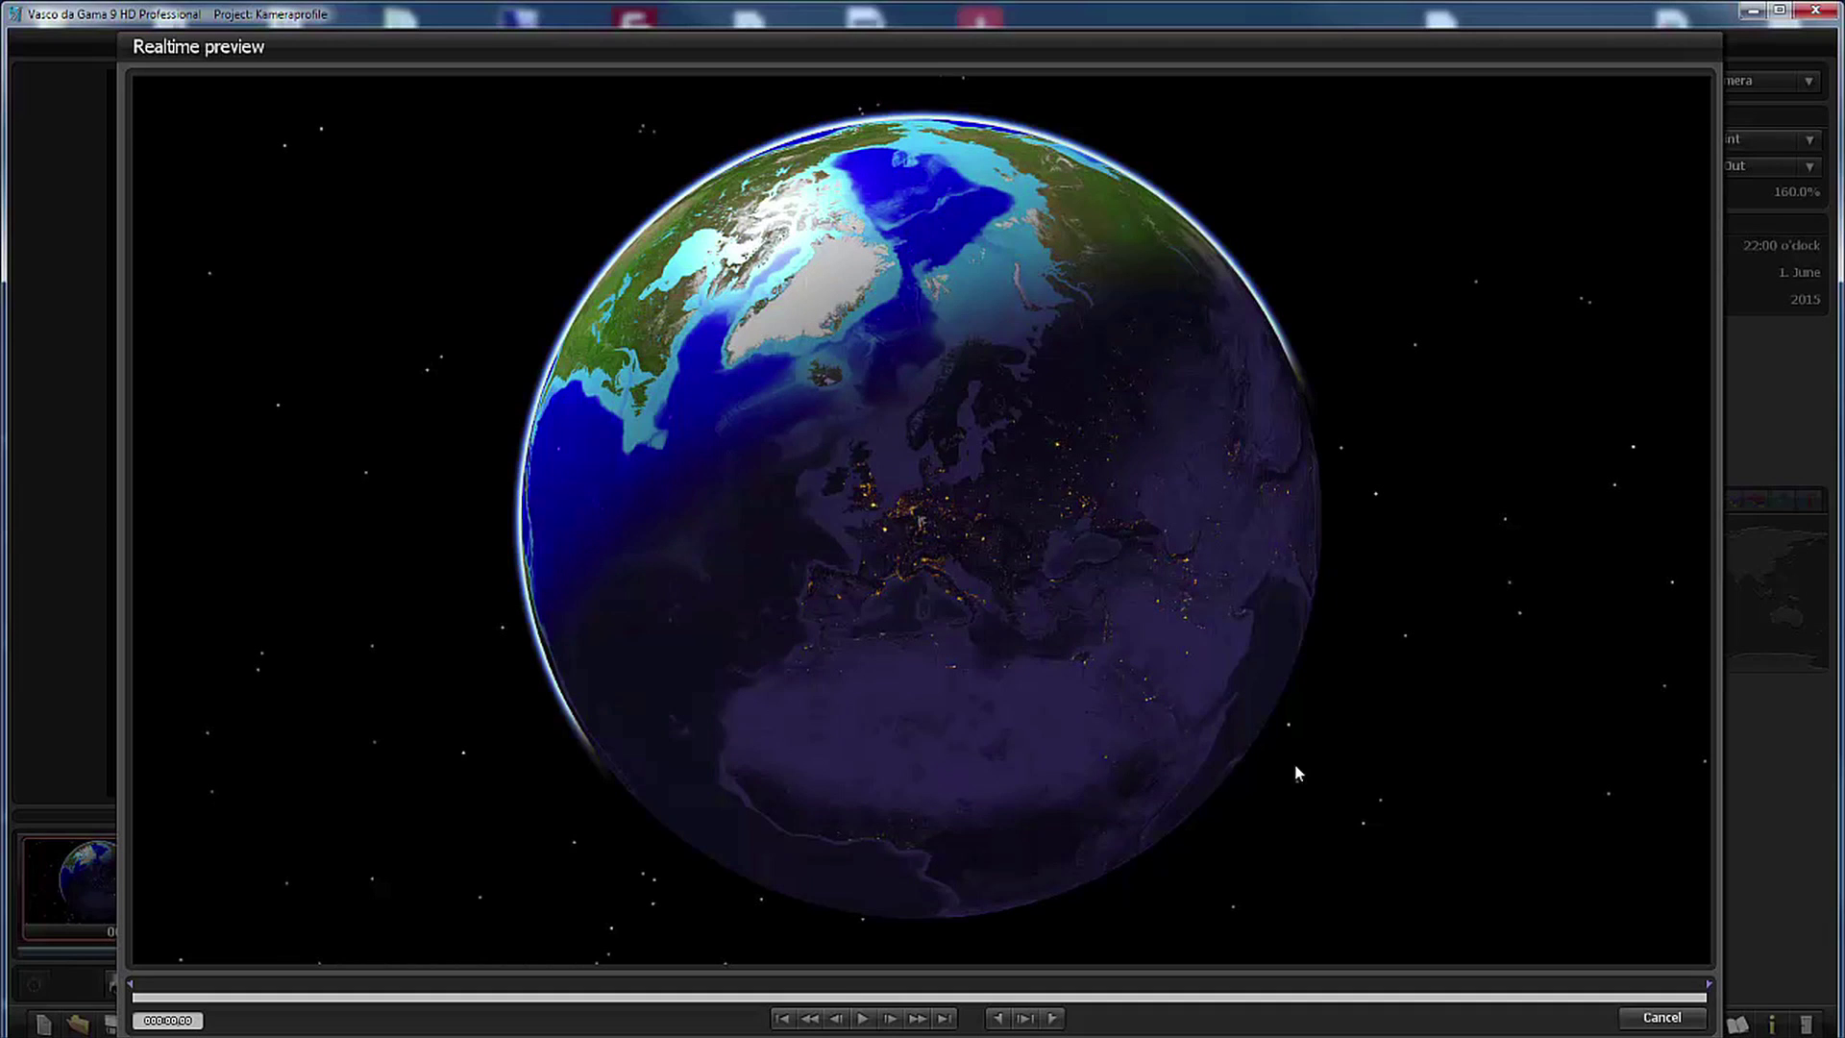
pyautogui.click(862, 1019)
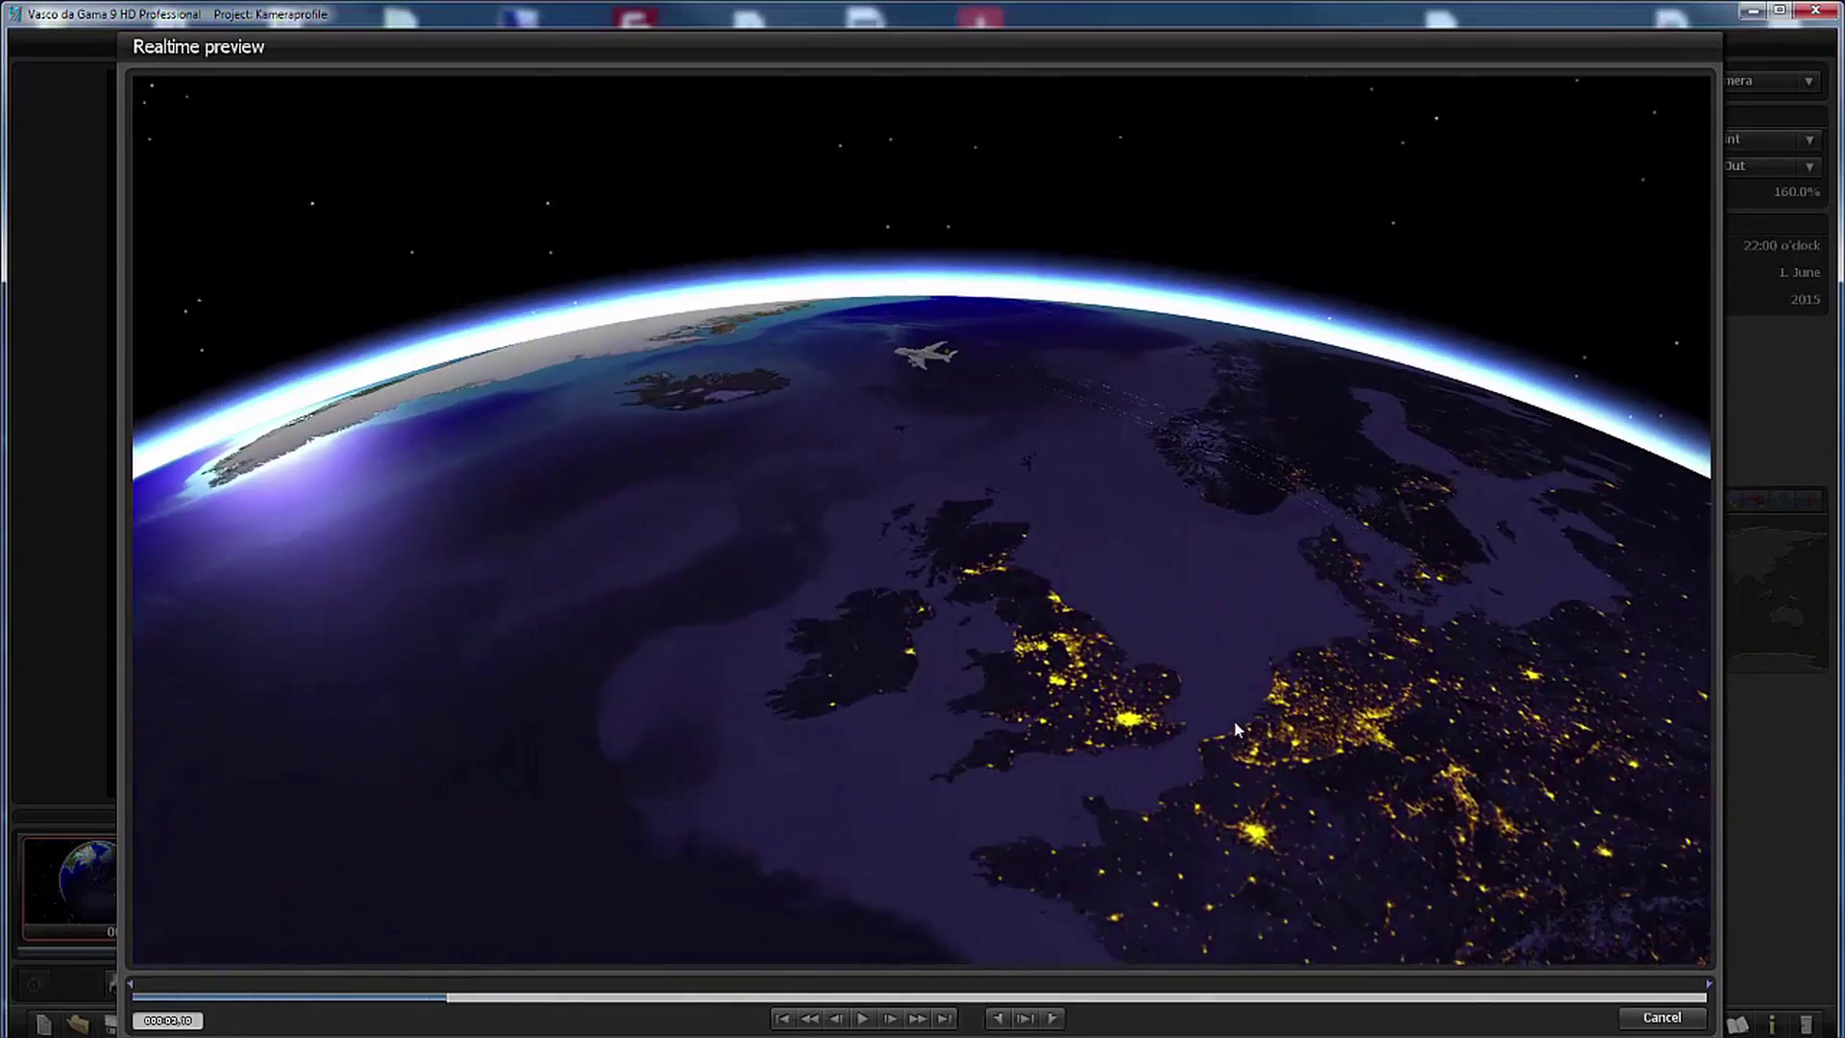
pyautogui.click(1665, 1019)
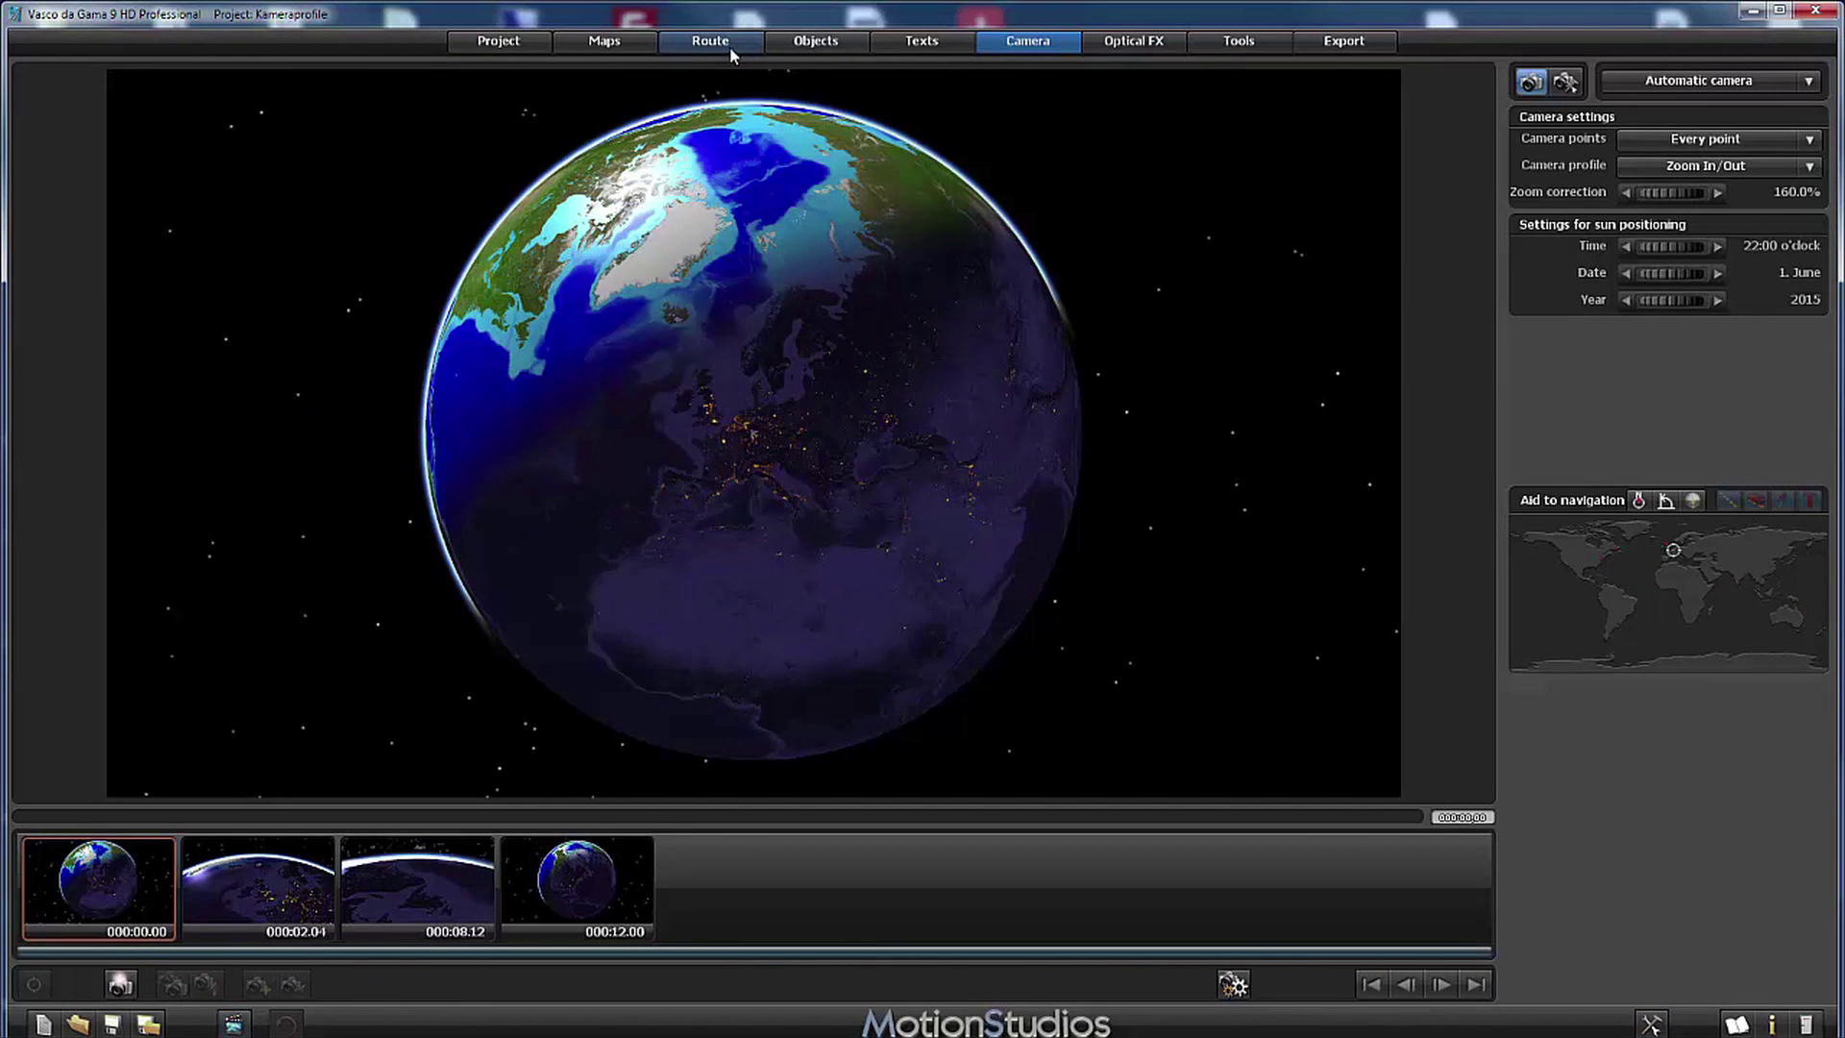
# Step: Select the route point in Central Europe on the route map to inspect it, and return to the camera settings
pyautogui.click(729, 43)
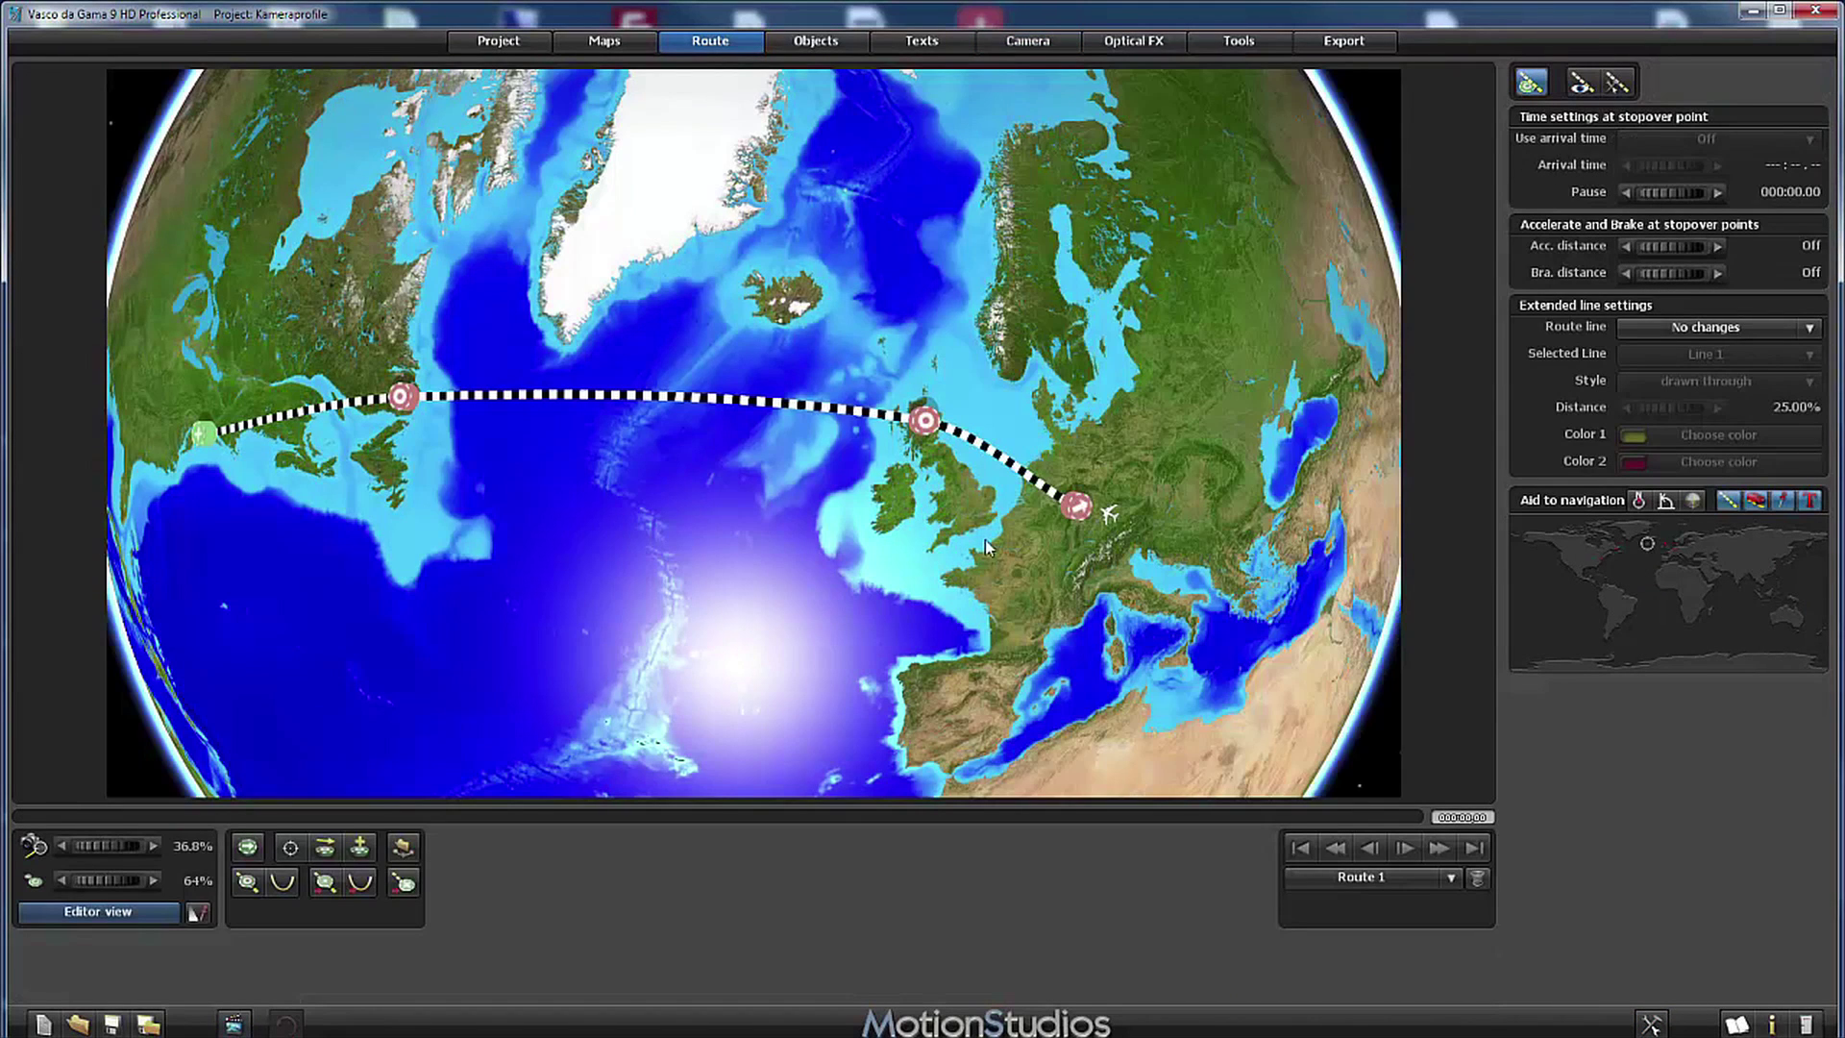
pyautogui.click(1080, 514)
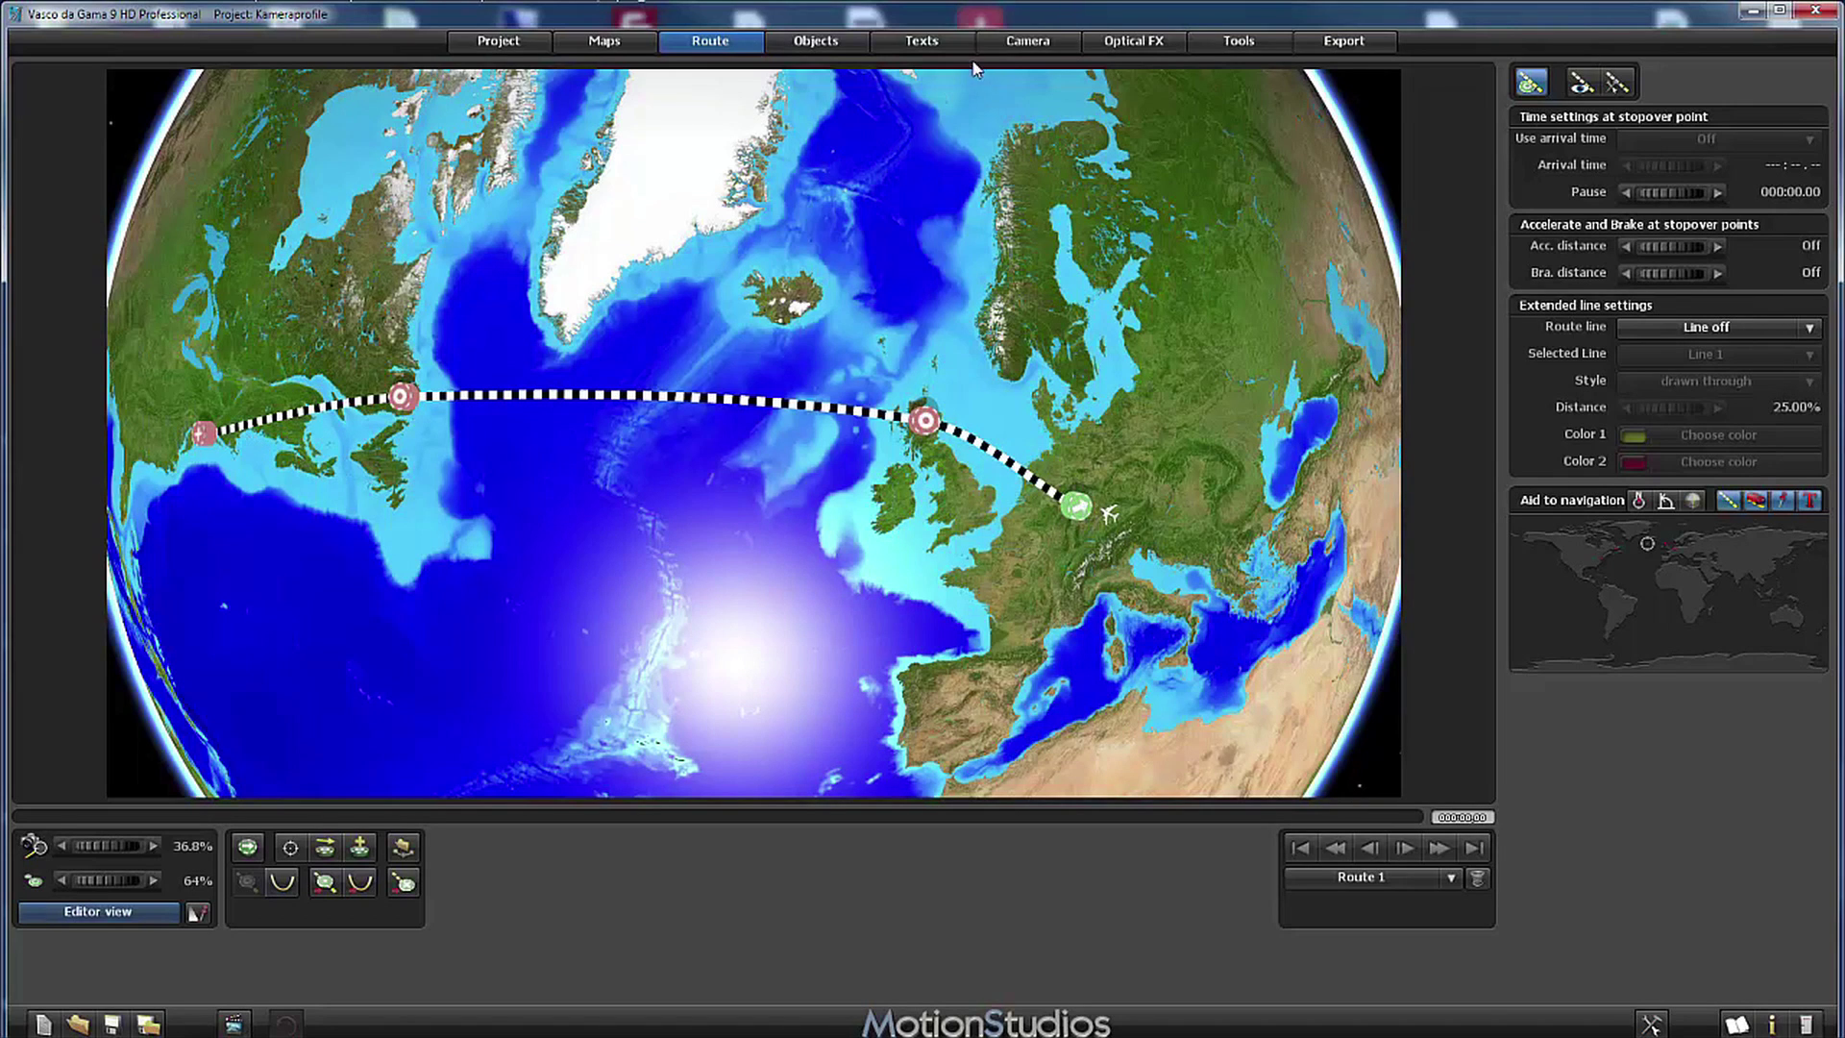
pyautogui.click(1015, 46)
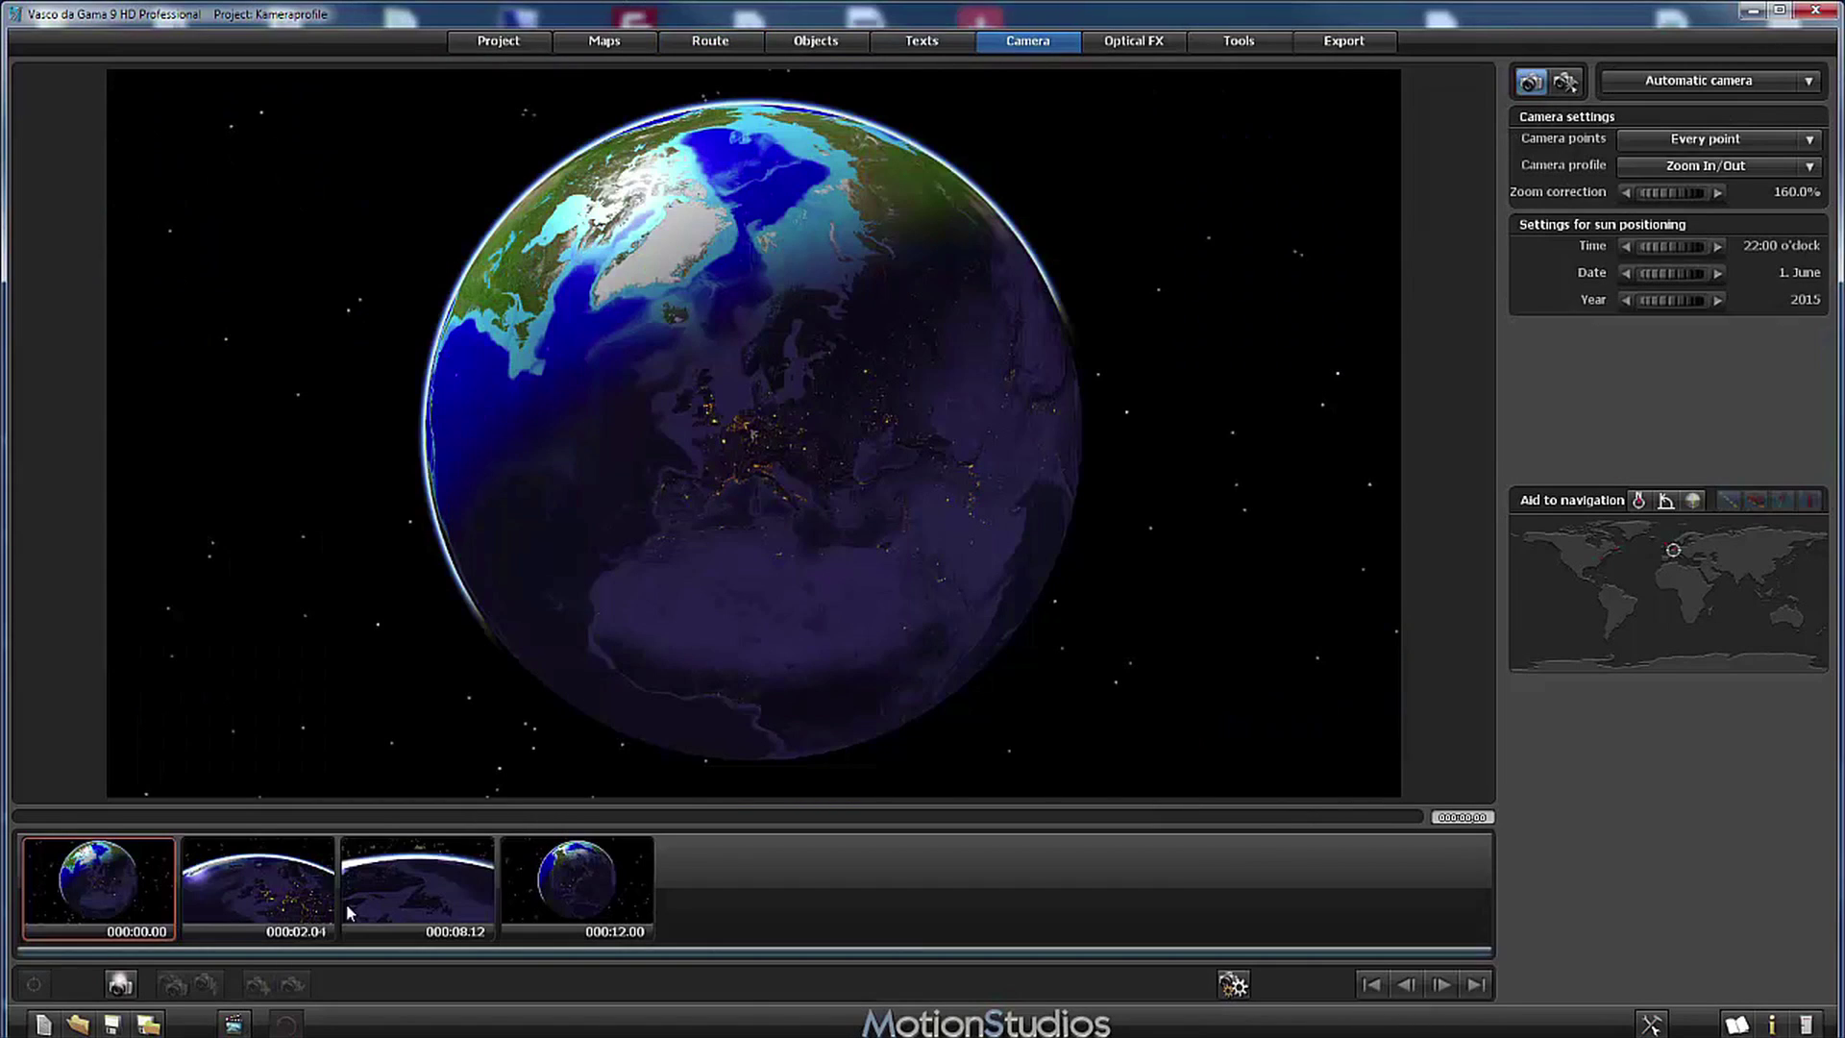
# Step: Replay the start of the flight with the Zoom In/Out profile in the realtime preview and close it
pyautogui.click(234, 1023)
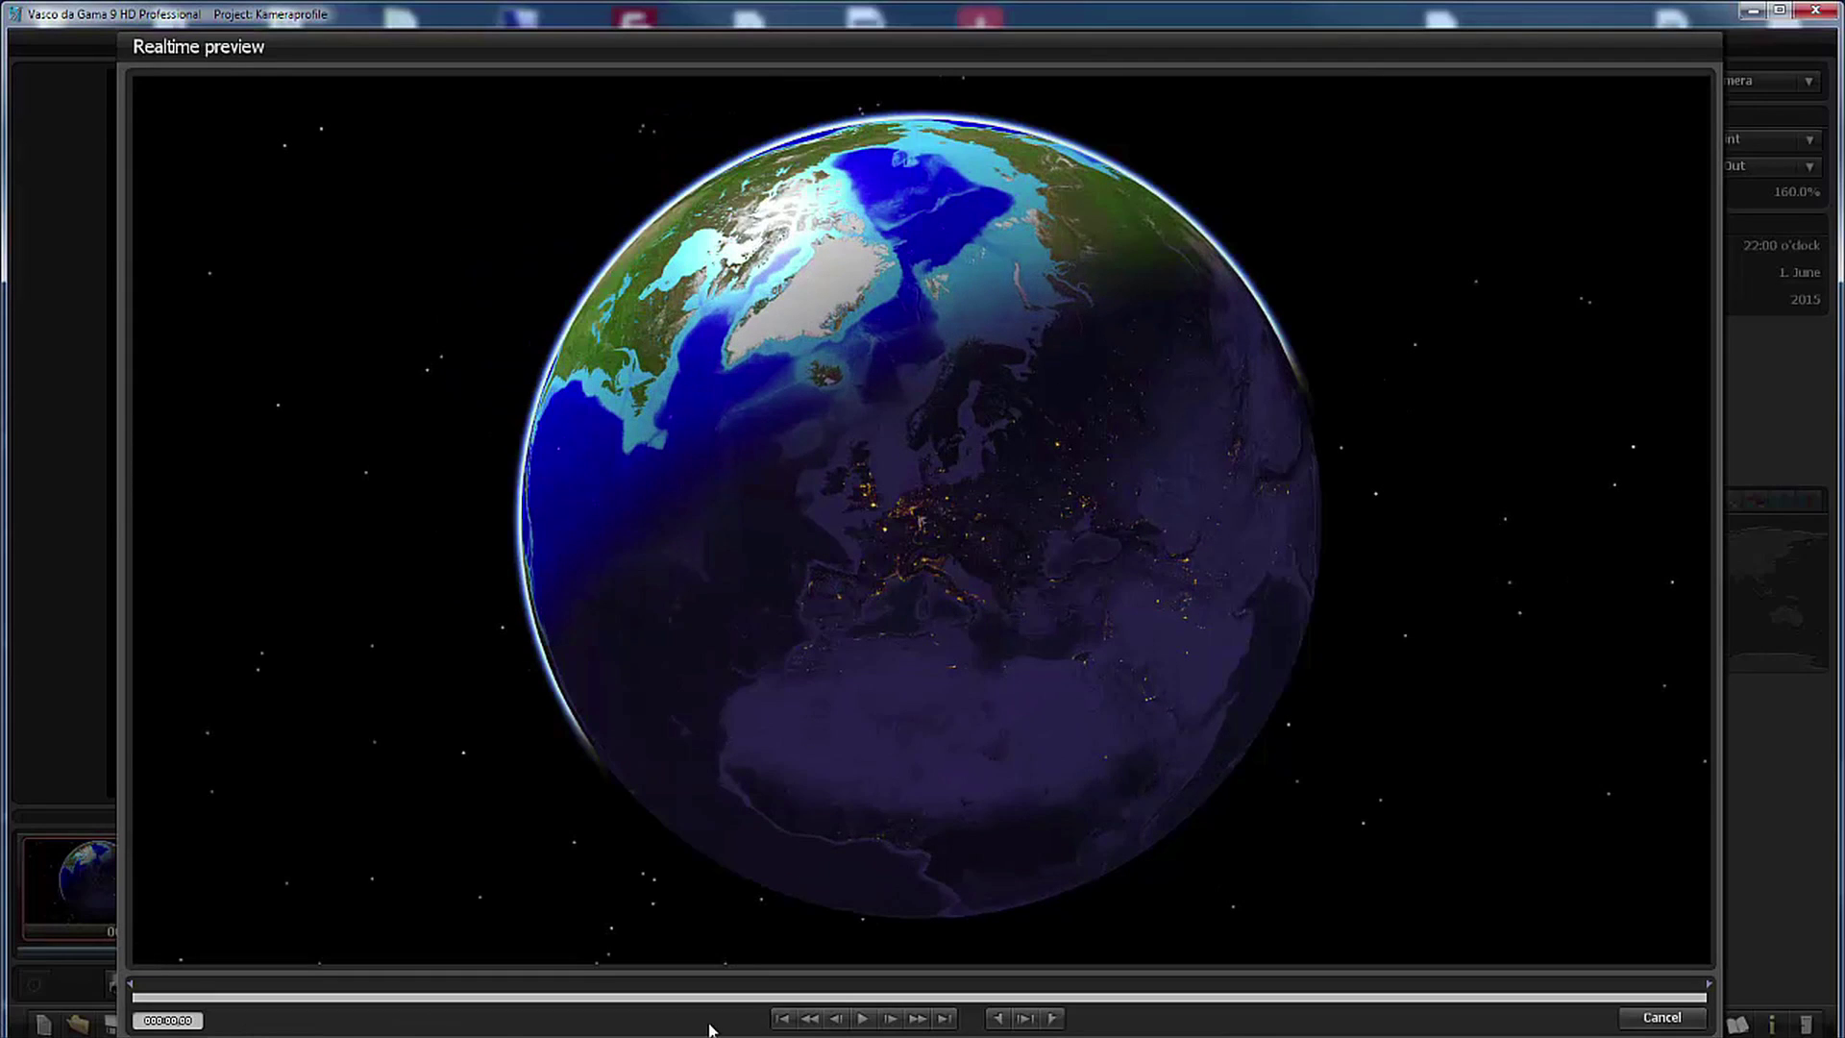
pyautogui.click(863, 1019)
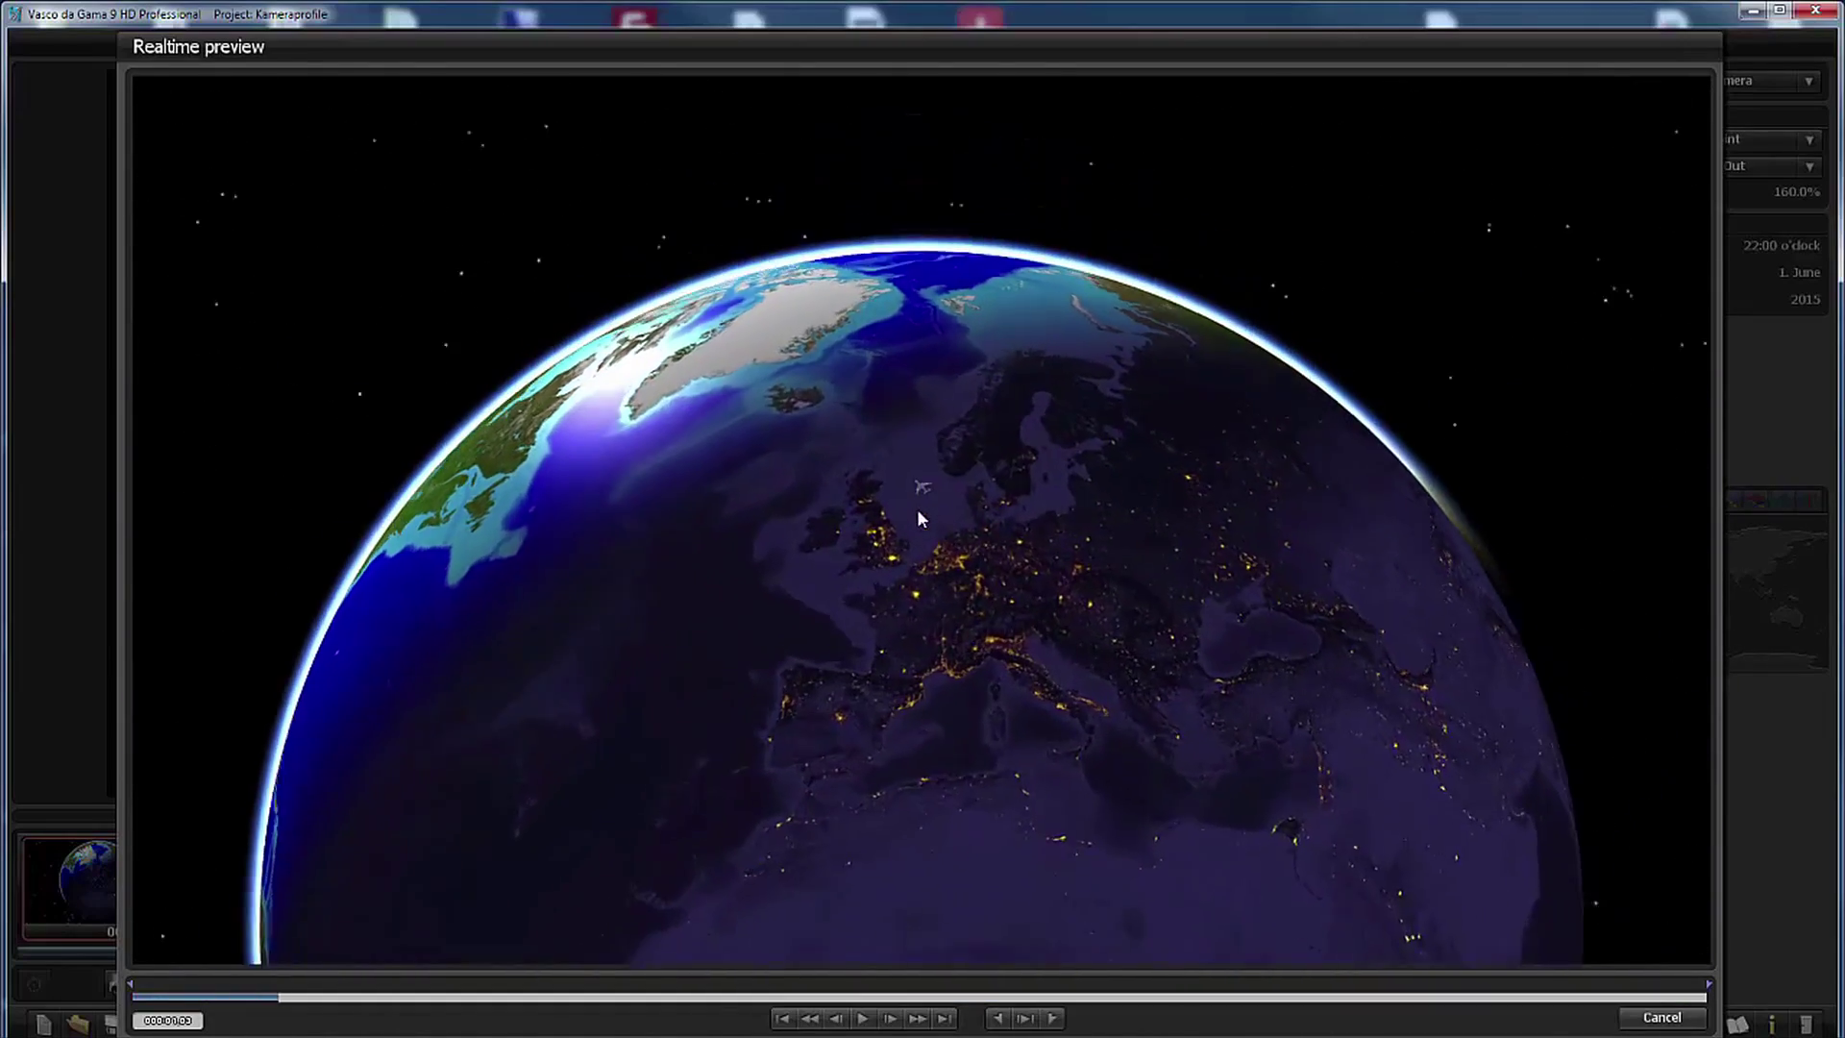
pyautogui.click(1661, 1017)
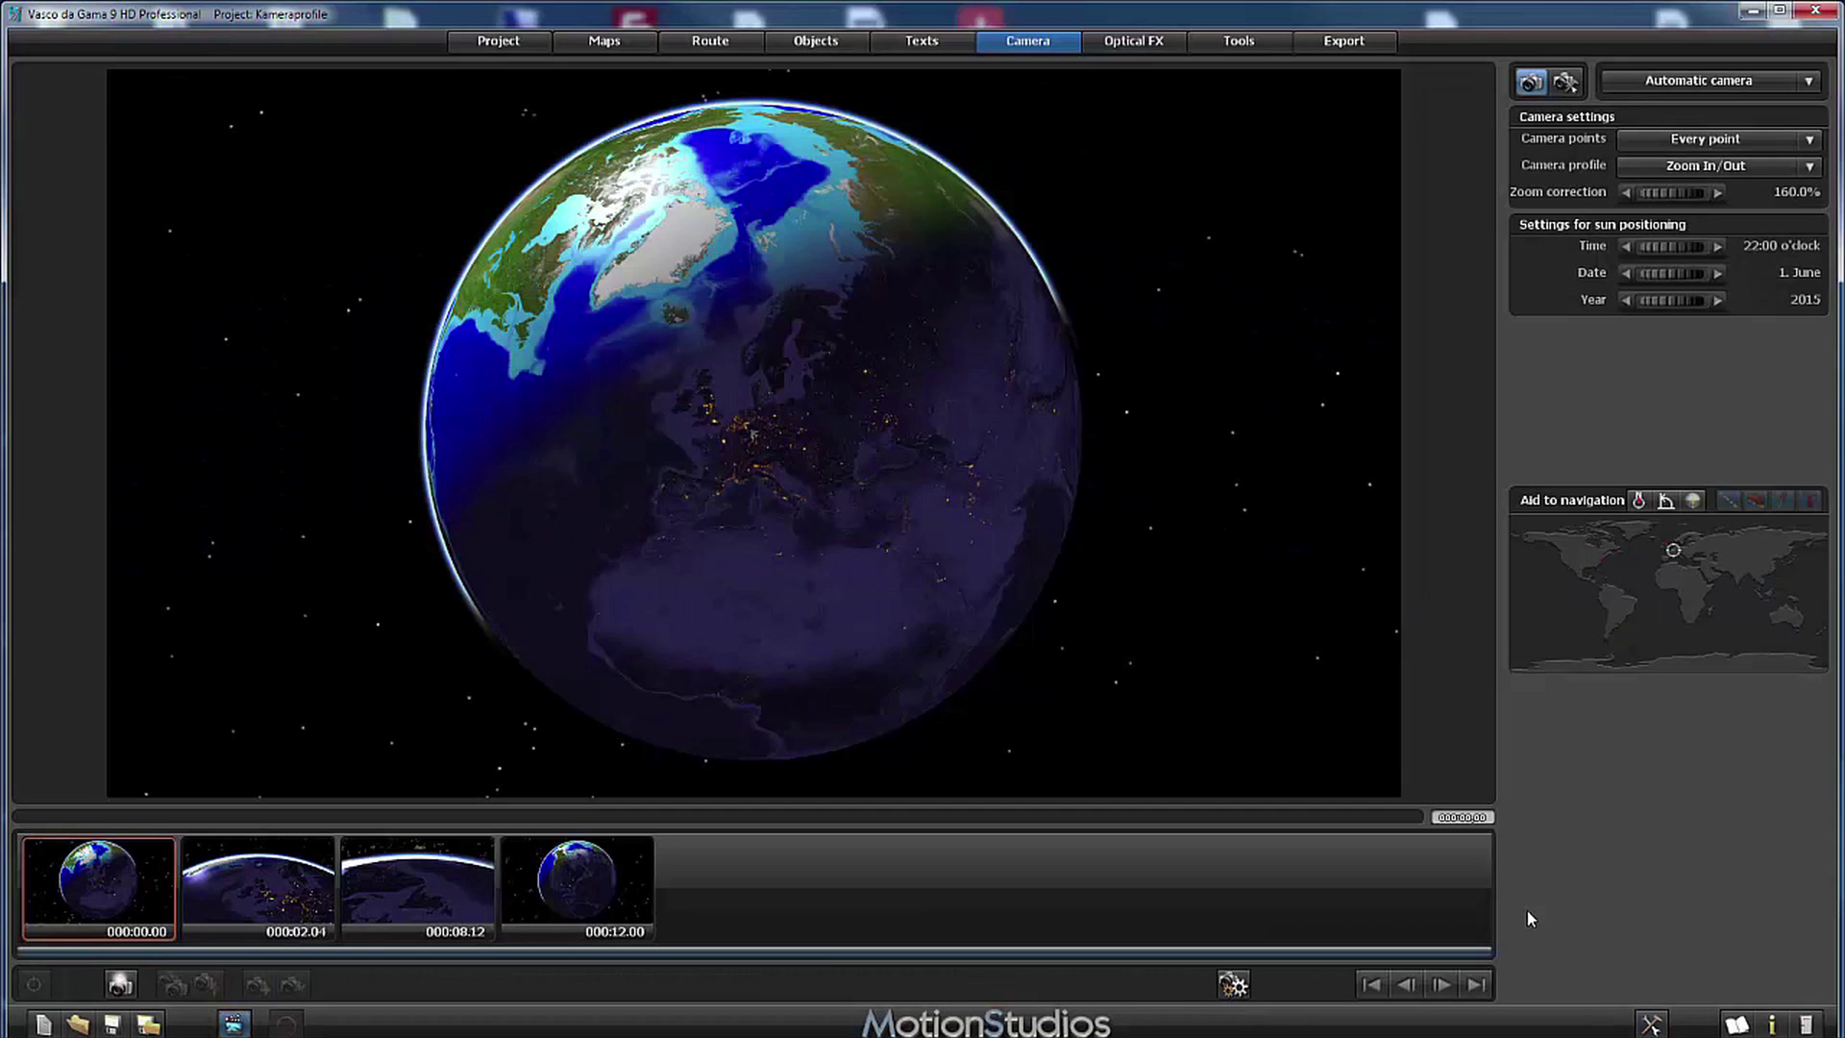
# Step: Apply the Zoom In/Out with <-360° sideglance camera profile and play its camera movement in the realtime preview
pyautogui.click(1677, 169)
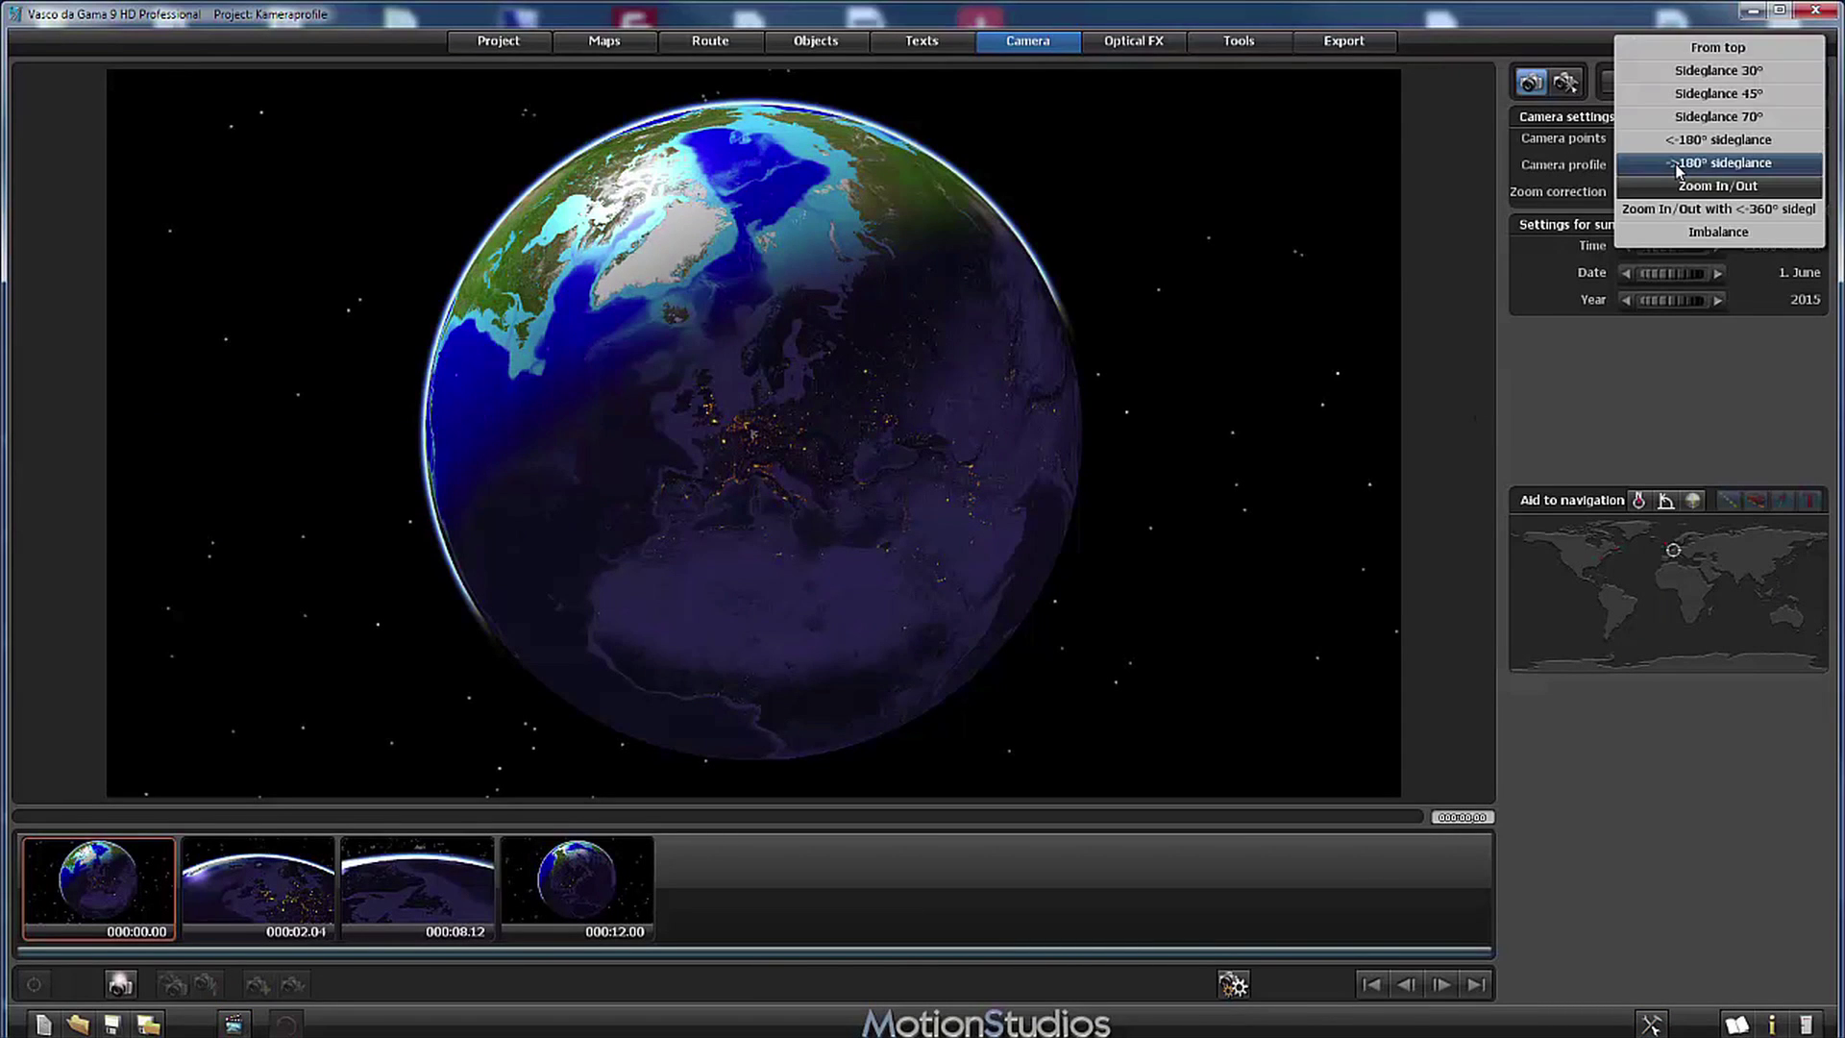
pyautogui.click(1763, 210)
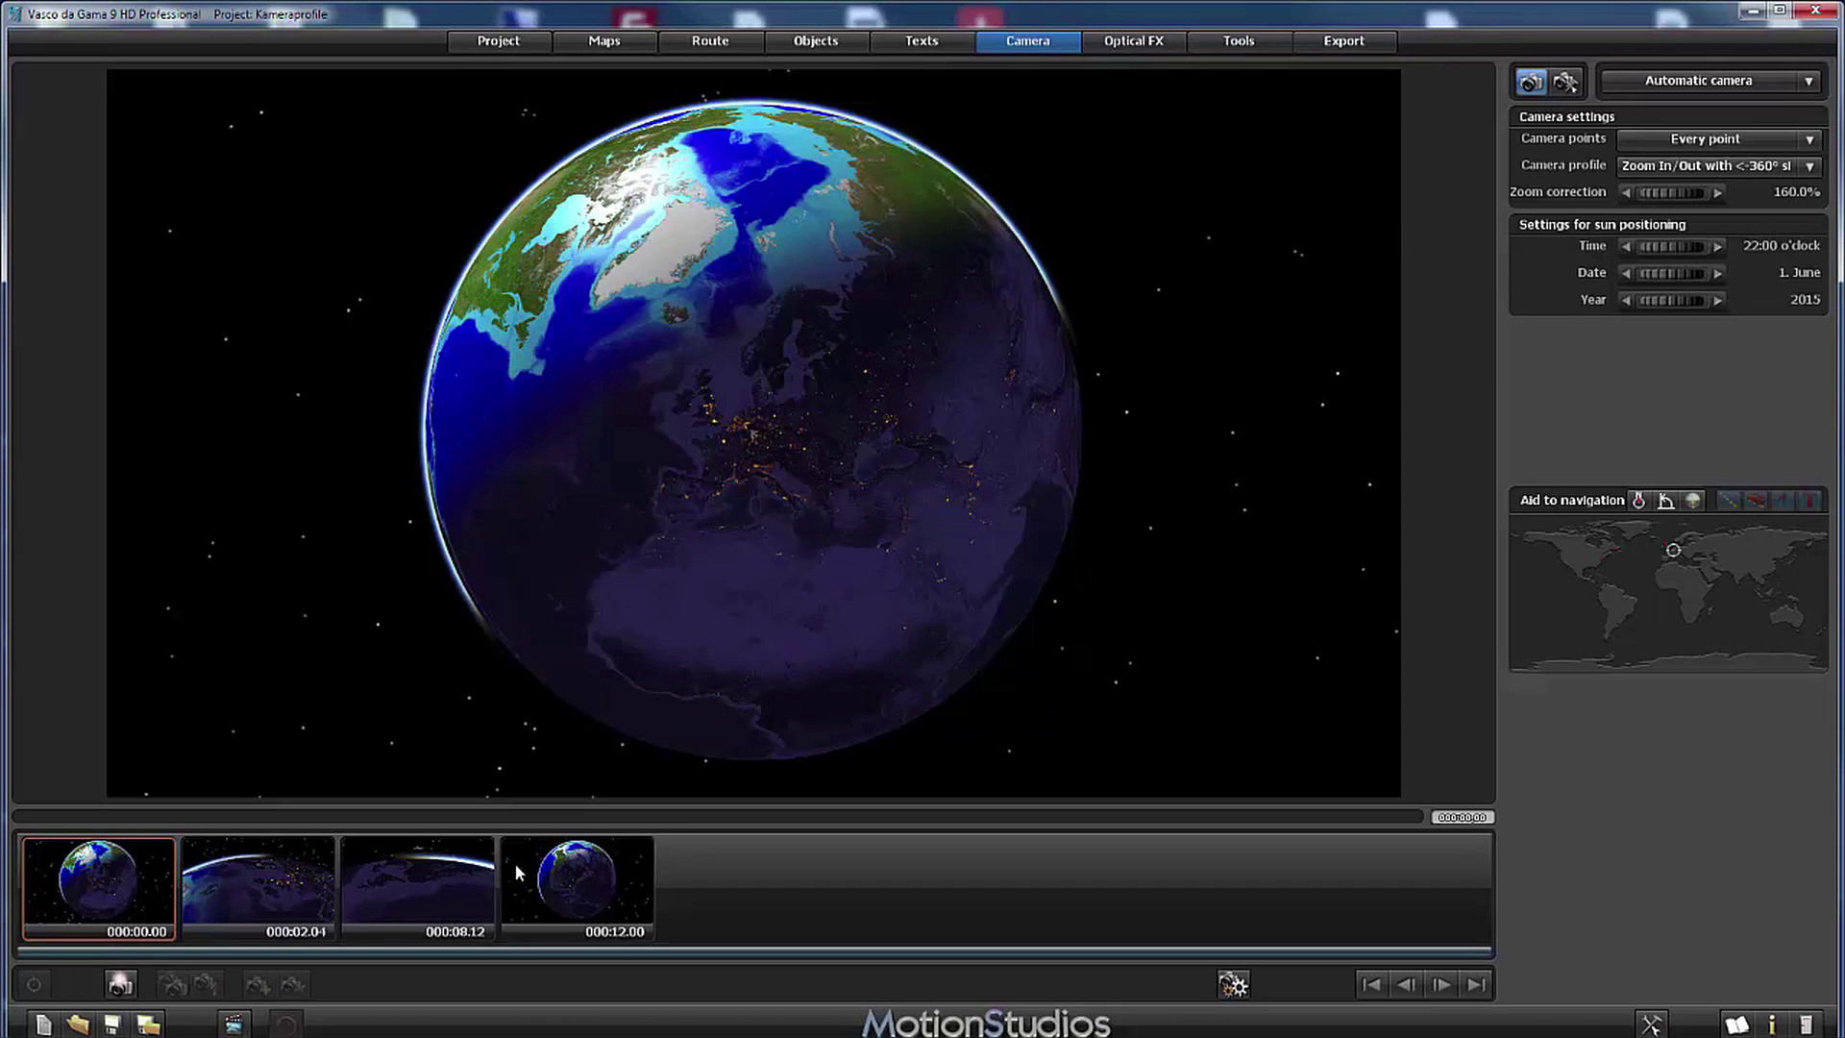
pyautogui.click(231, 1022)
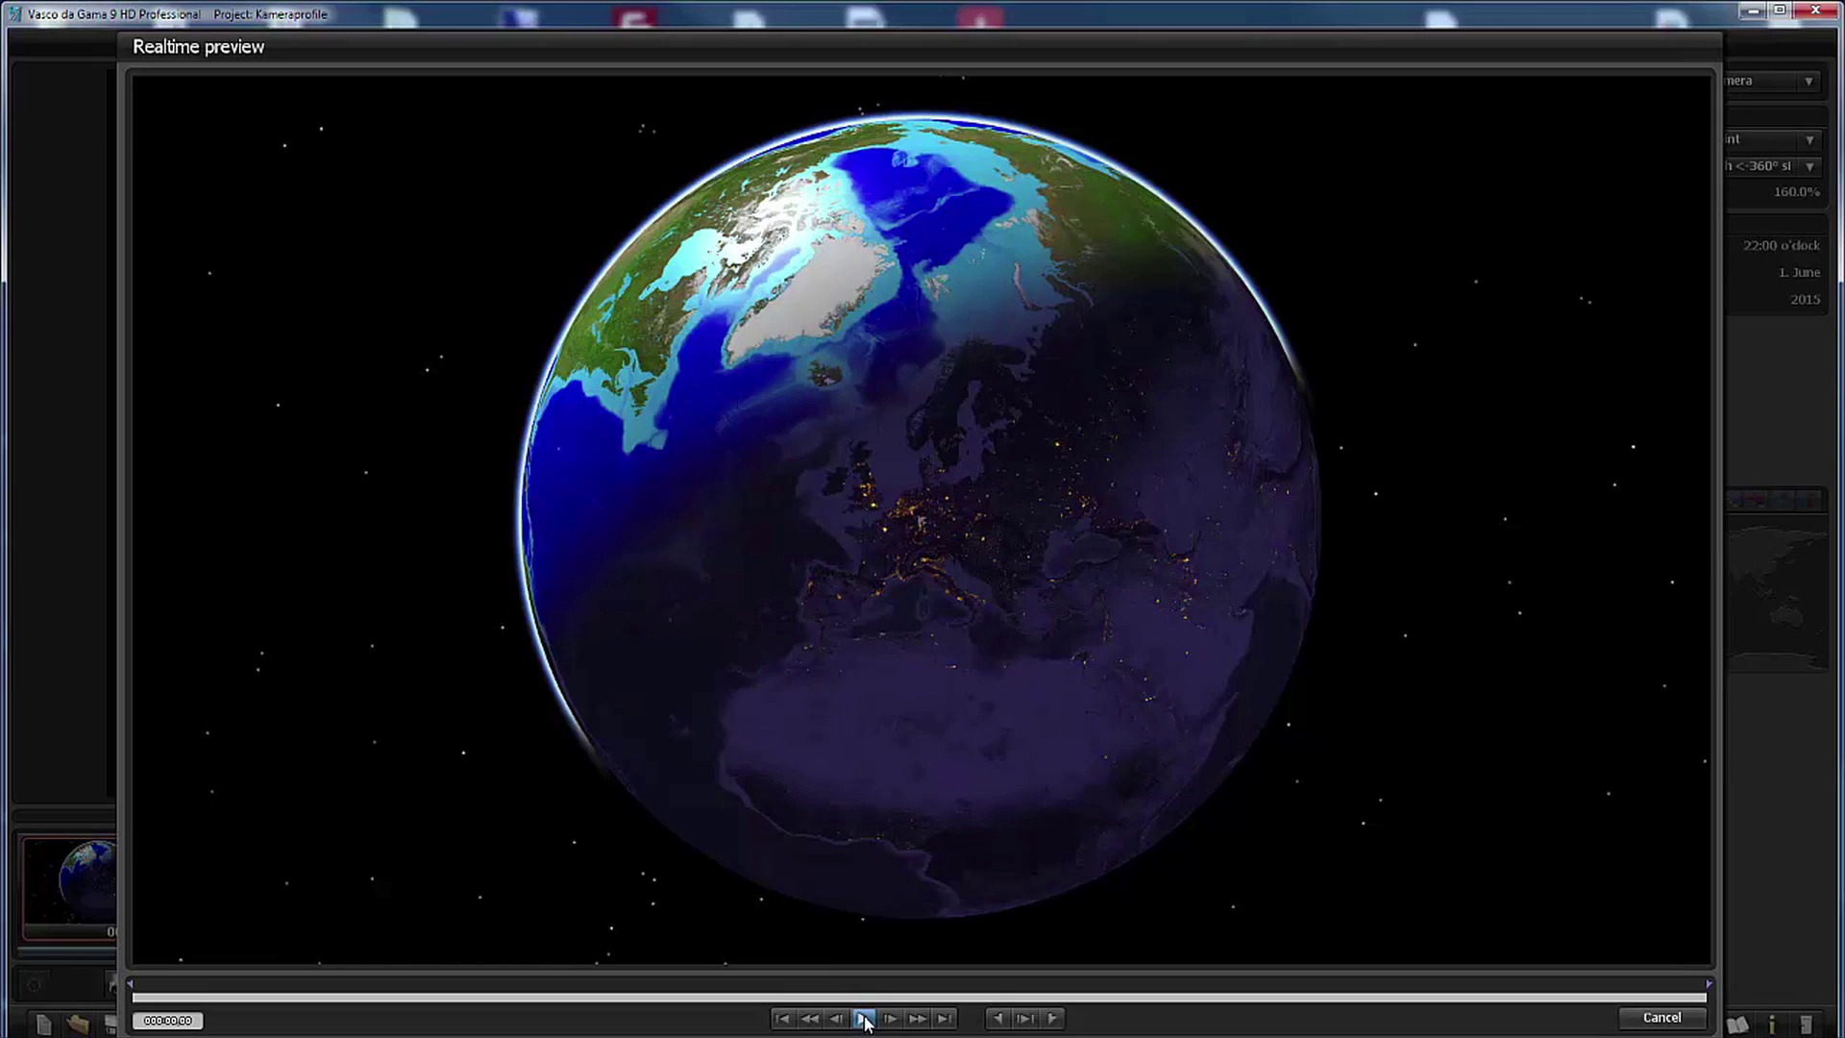
pyautogui.click(864, 1019)
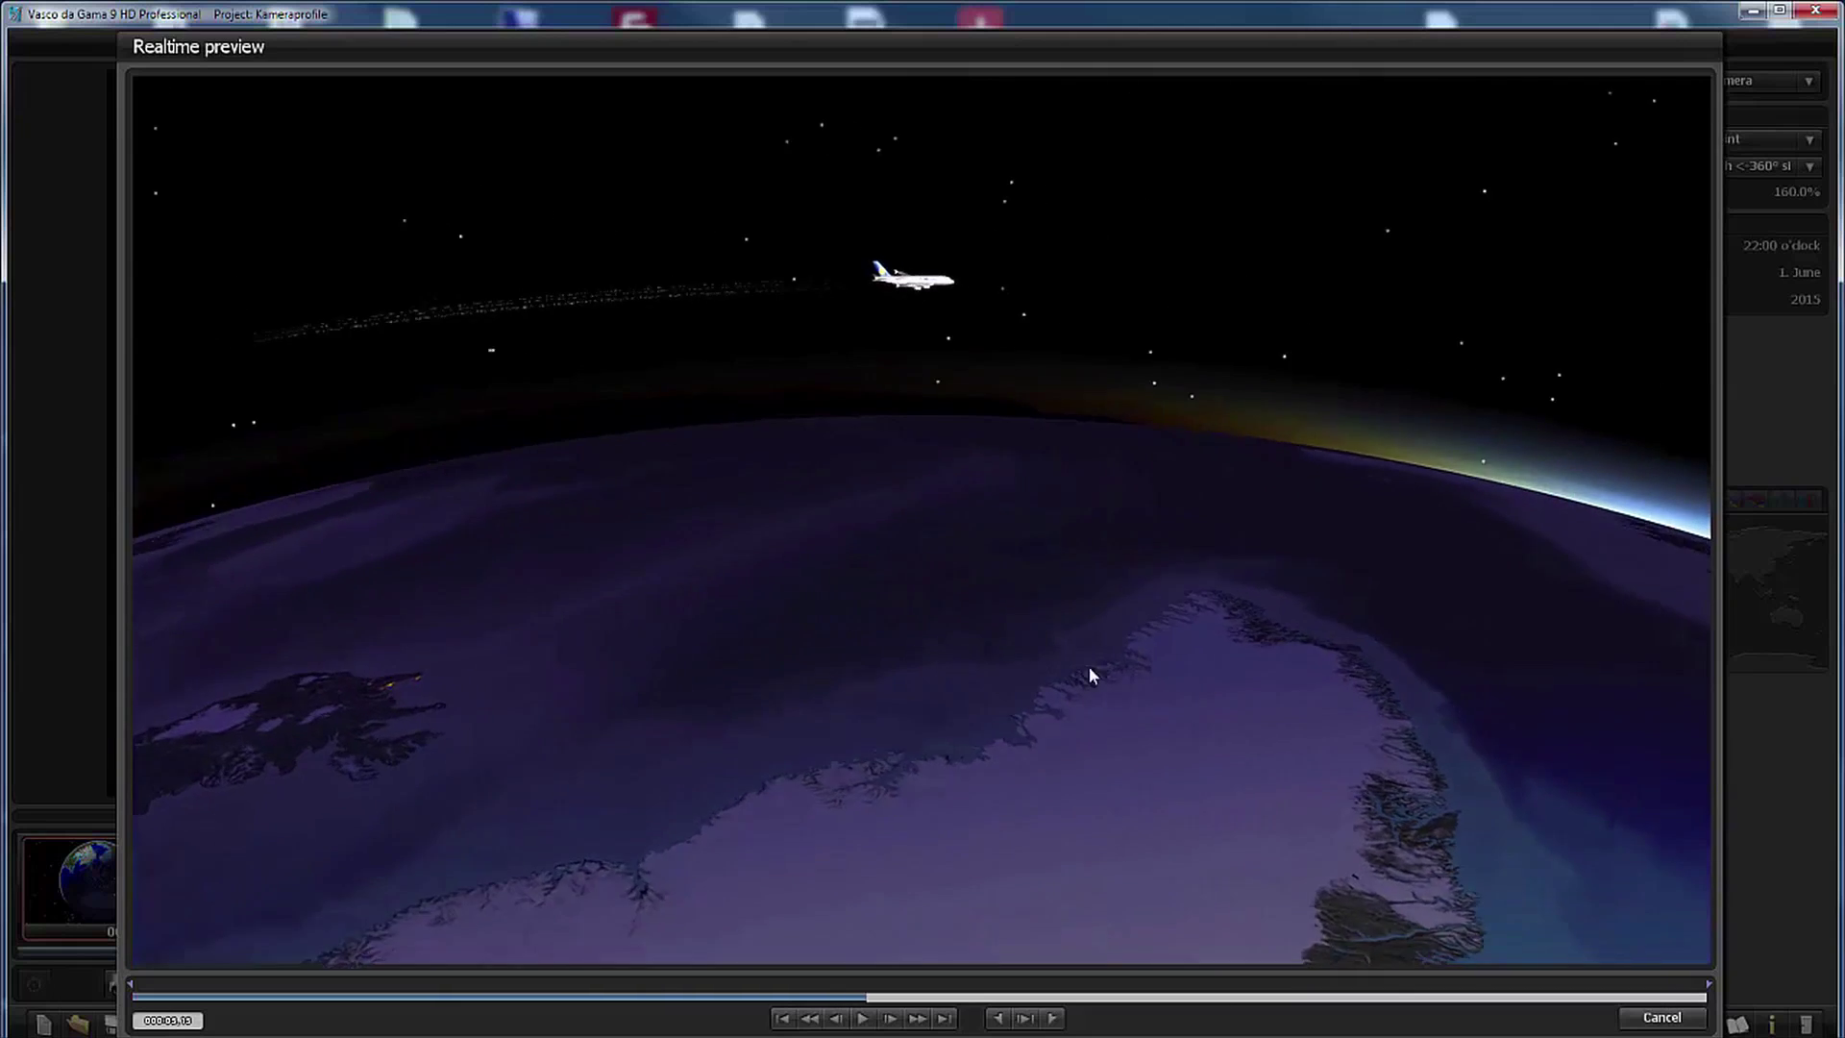
pyautogui.click(1662, 1017)
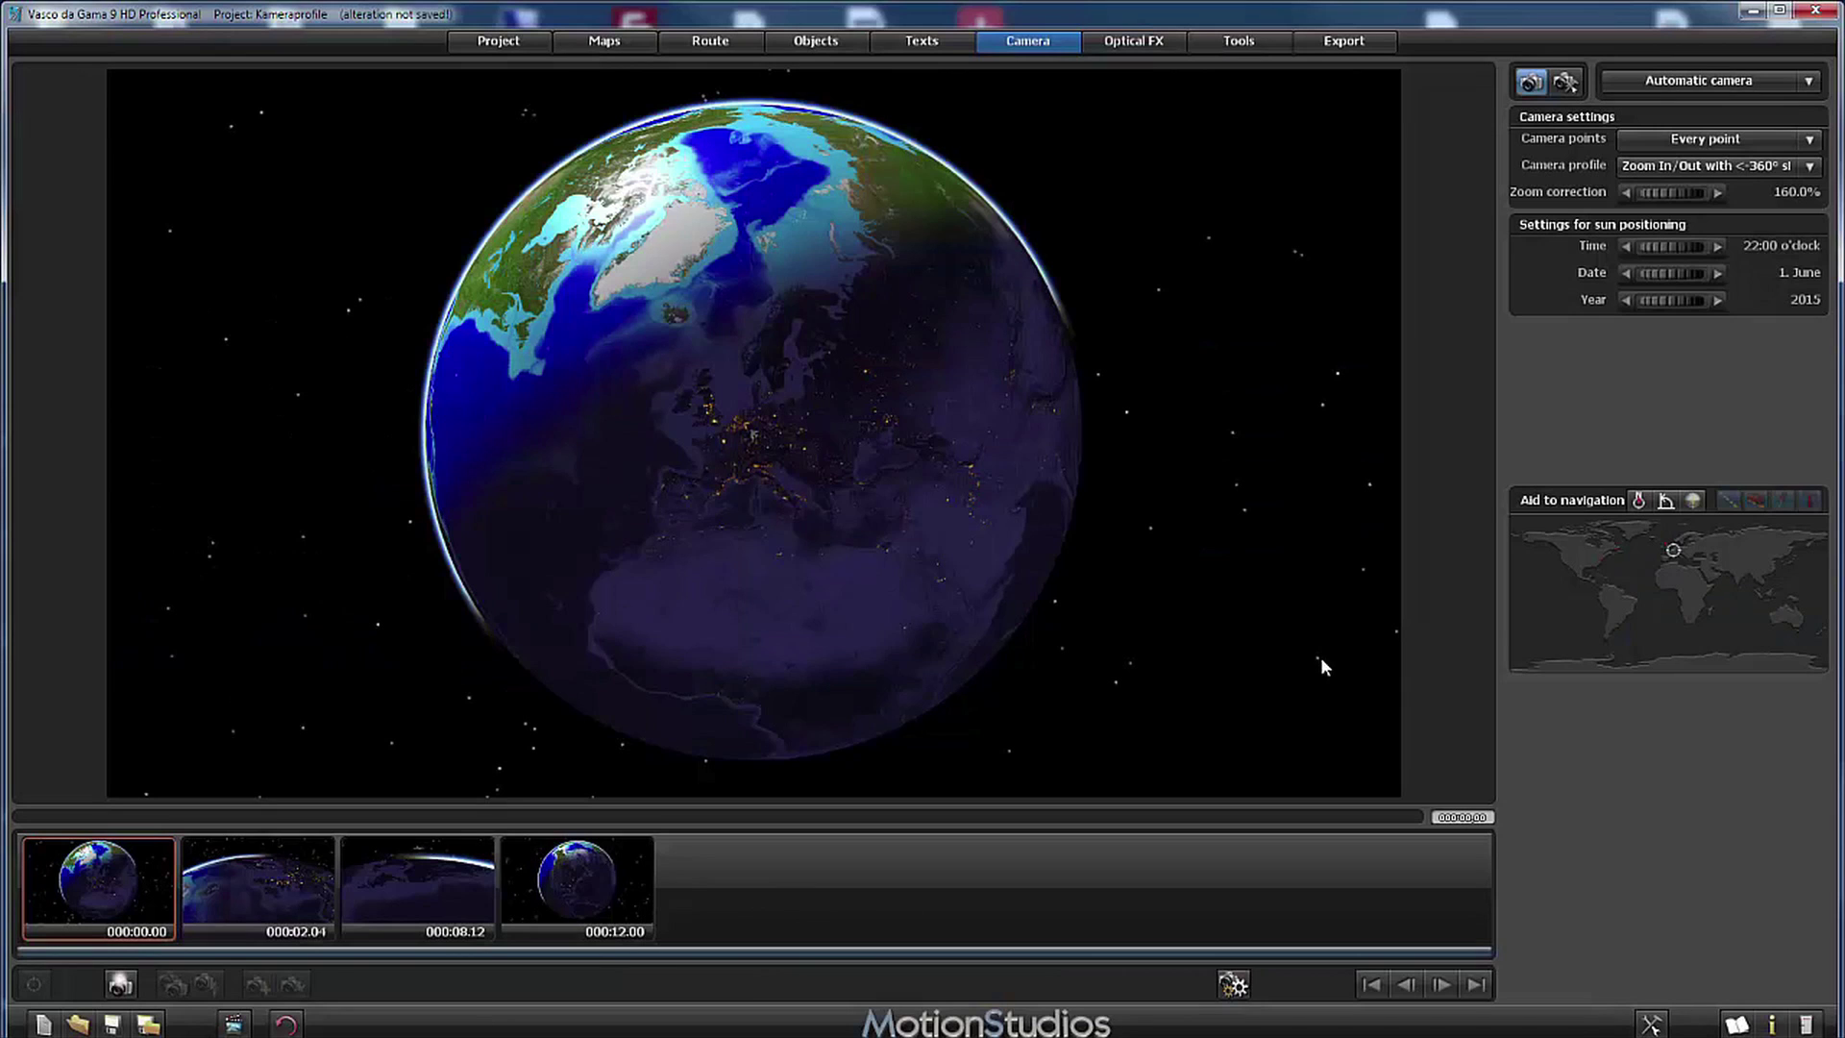
# Step: Switch the camera profile to Imbalance and play the tilting camera flight in the realtime preview
pyautogui.click(1699, 169)
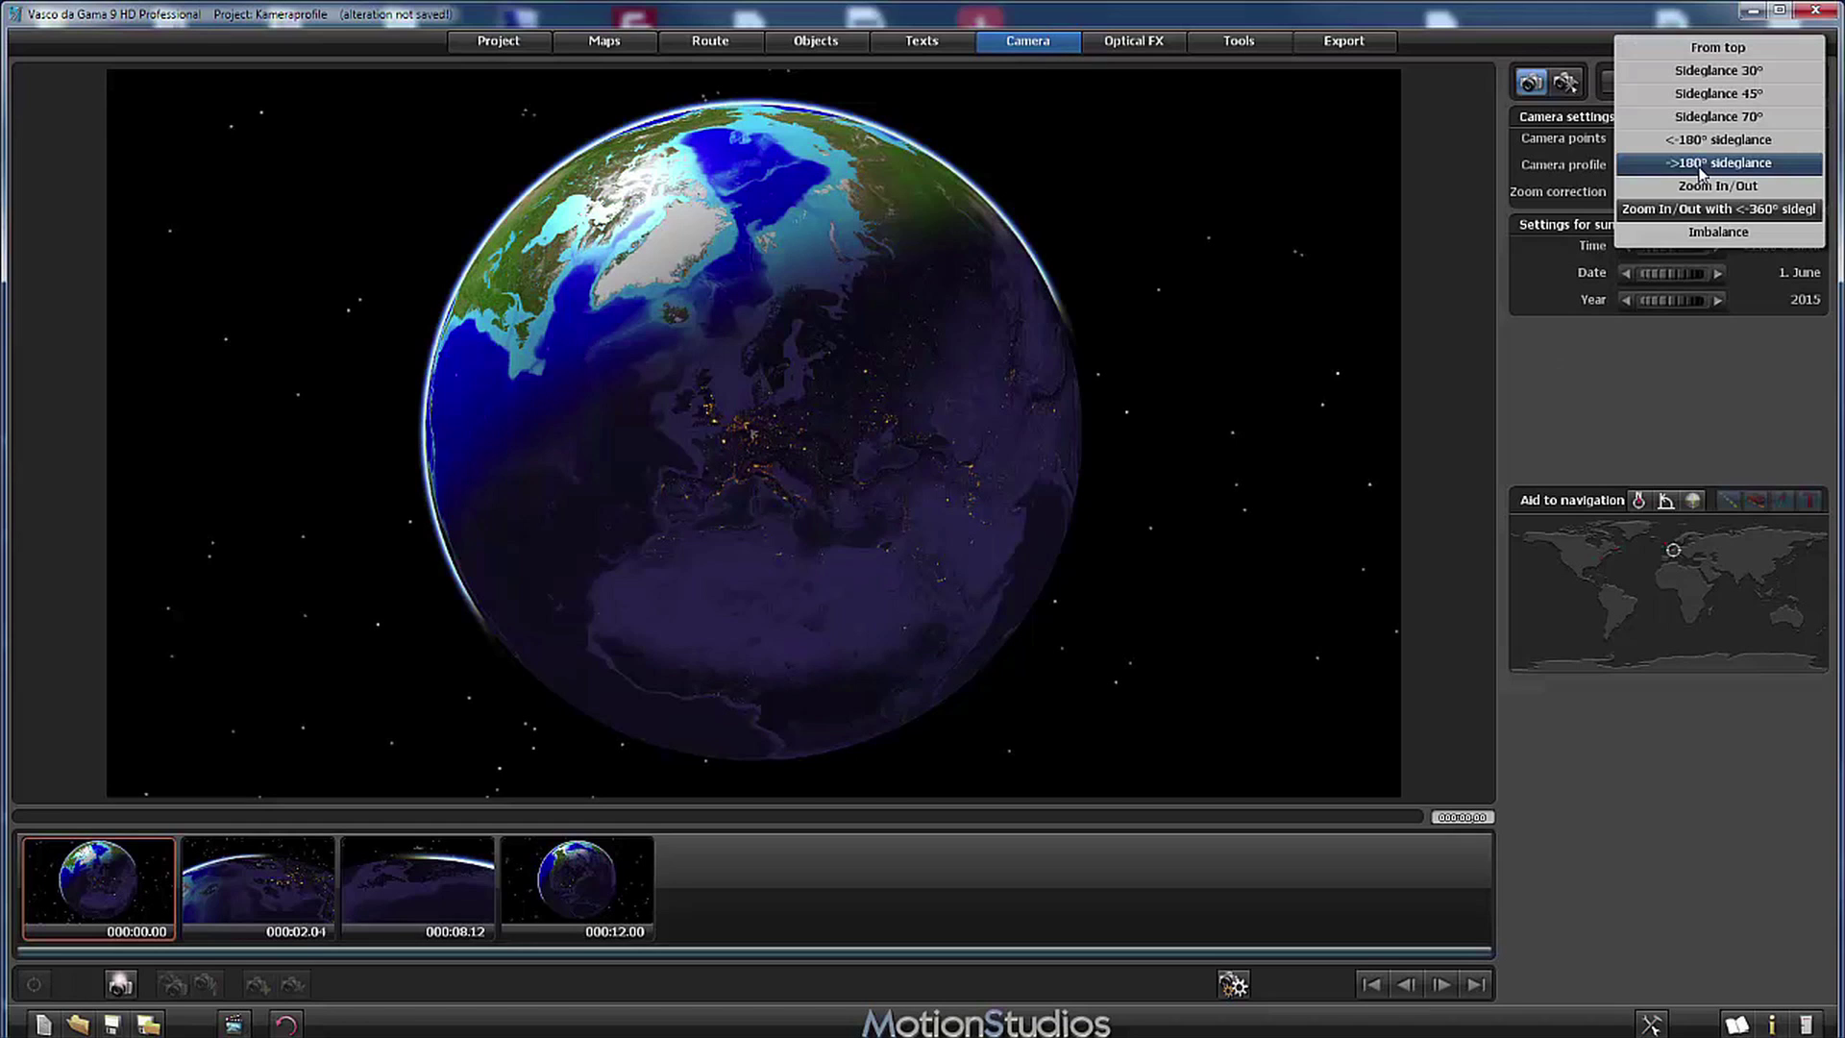
pyautogui.click(1742, 237)
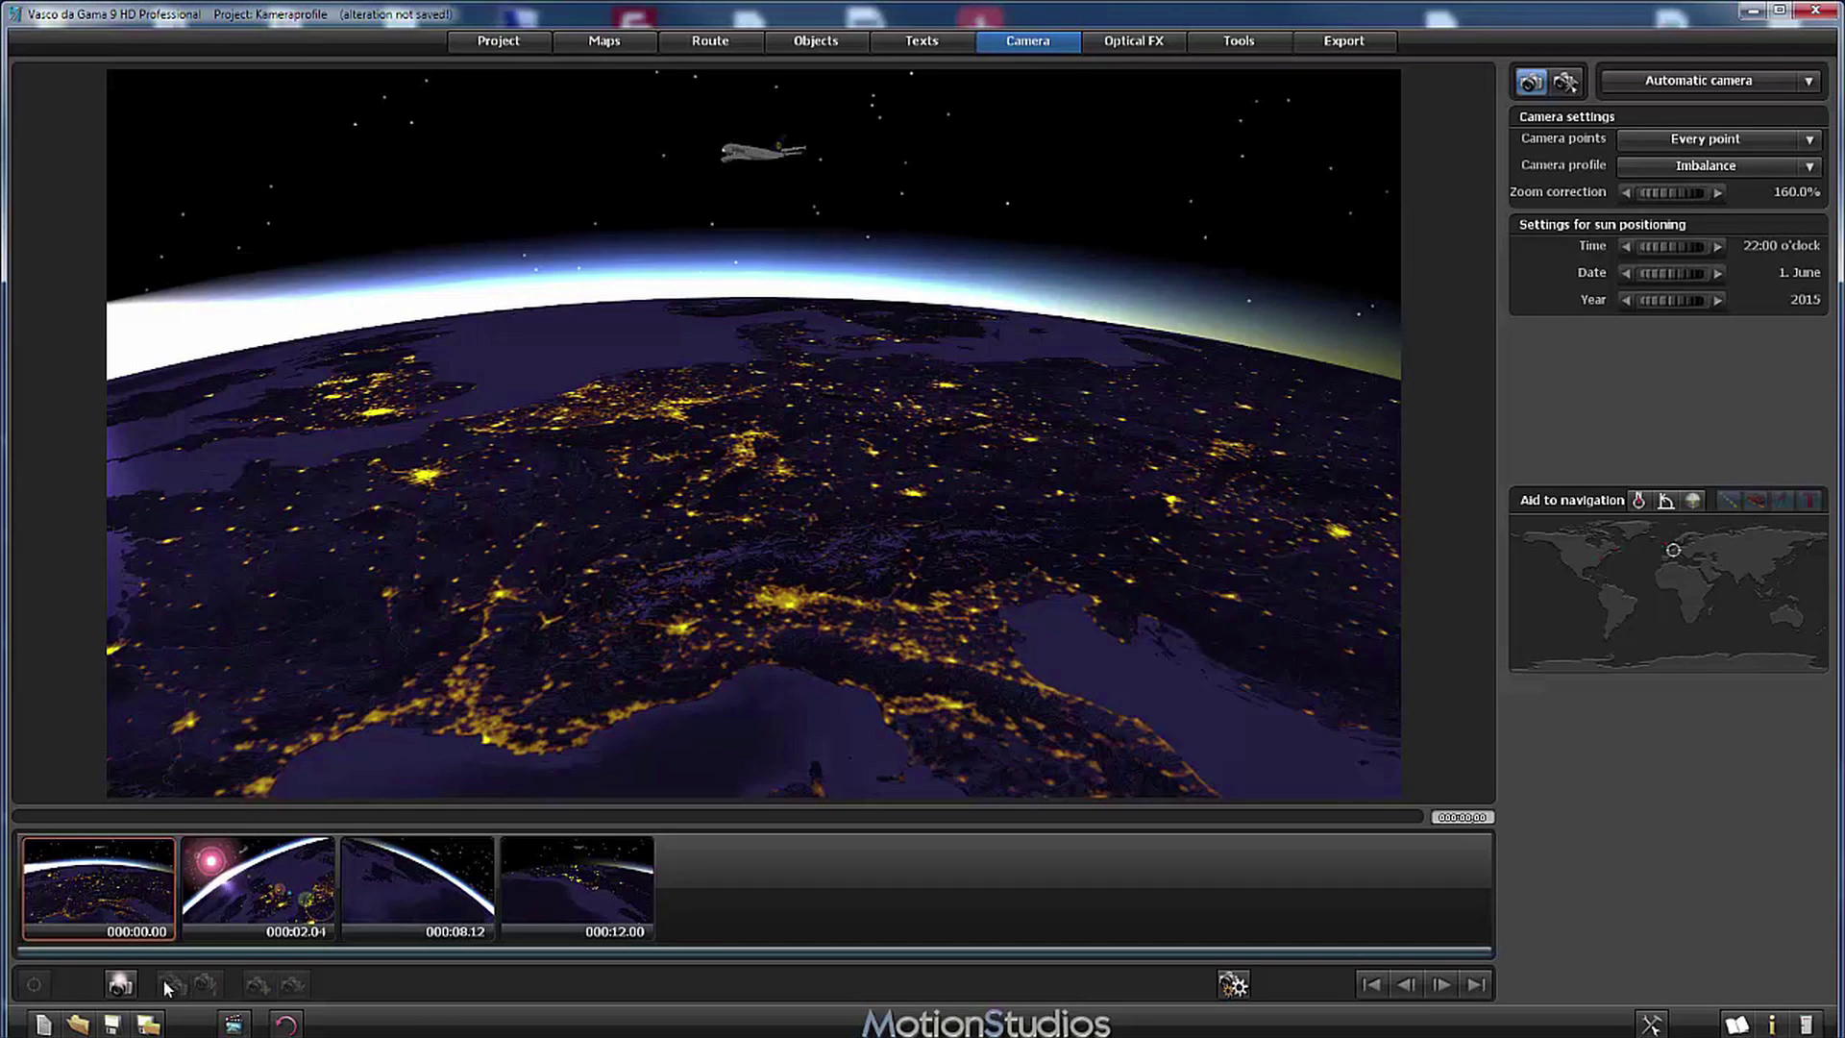
pyautogui.click(234, 1023)
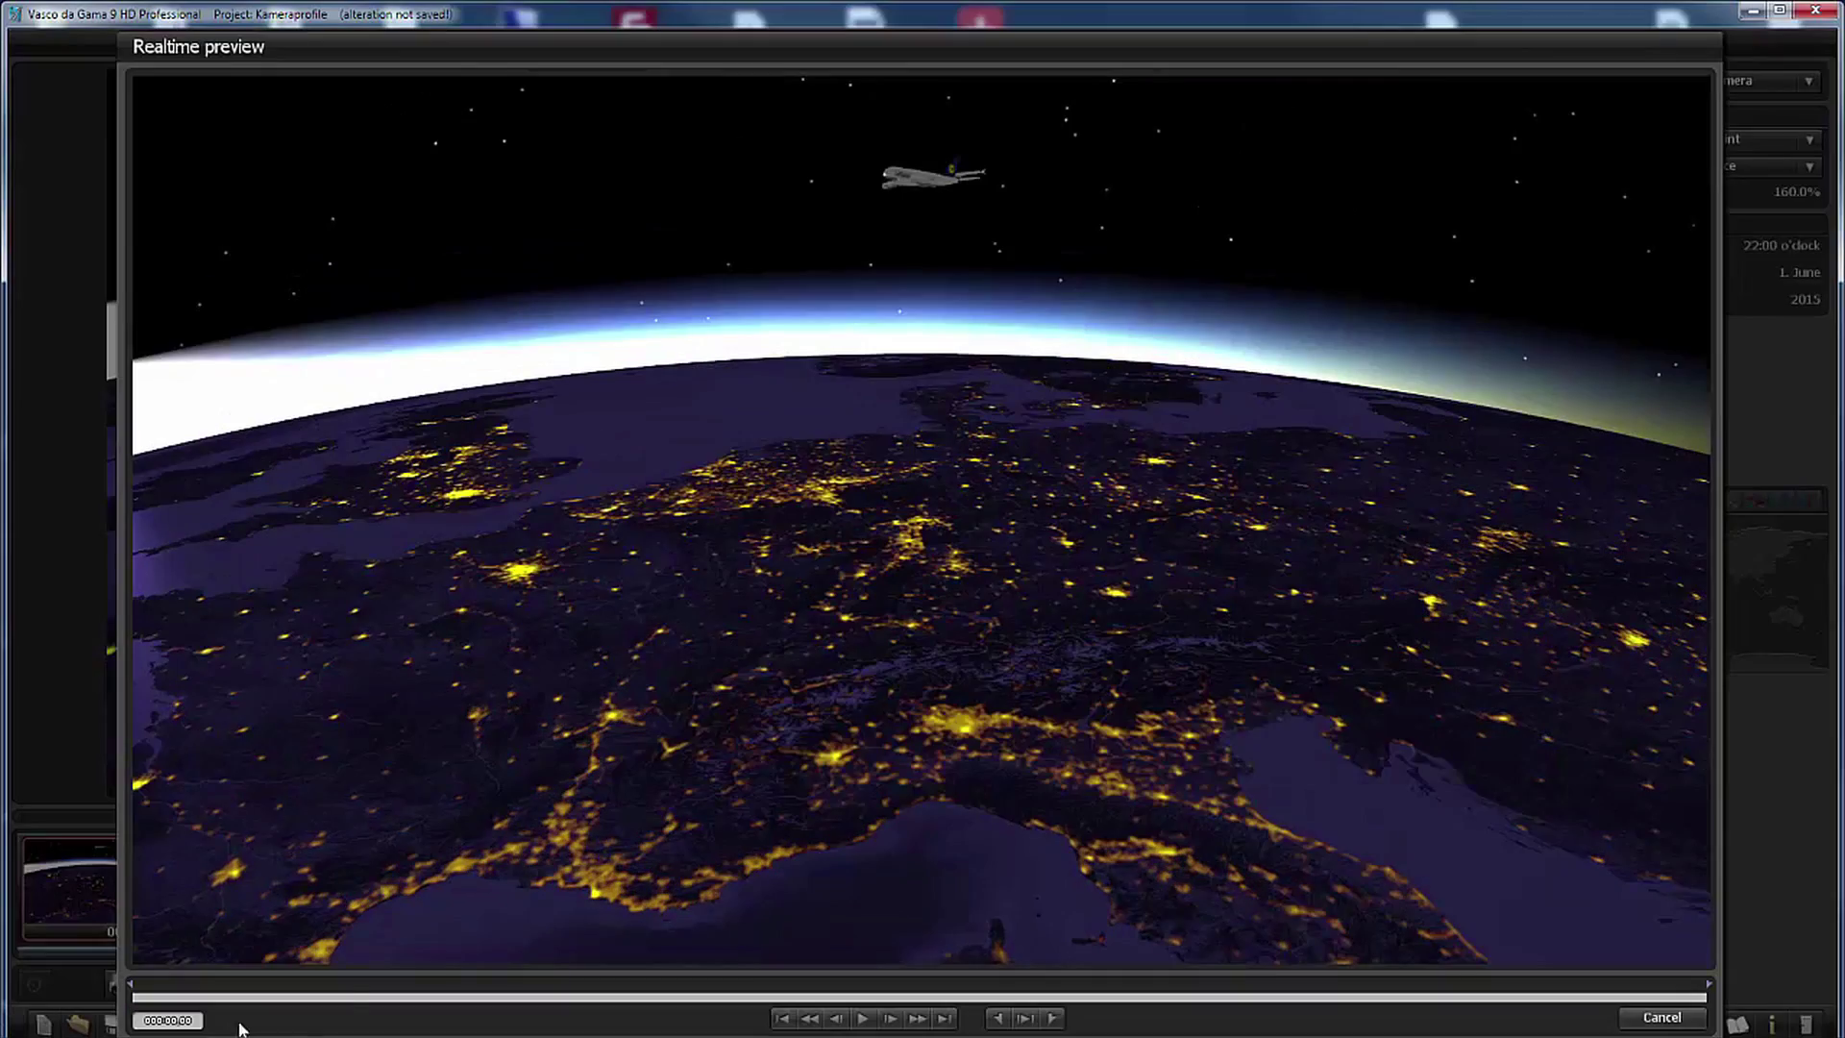
pyautogui.click(862, 1023)
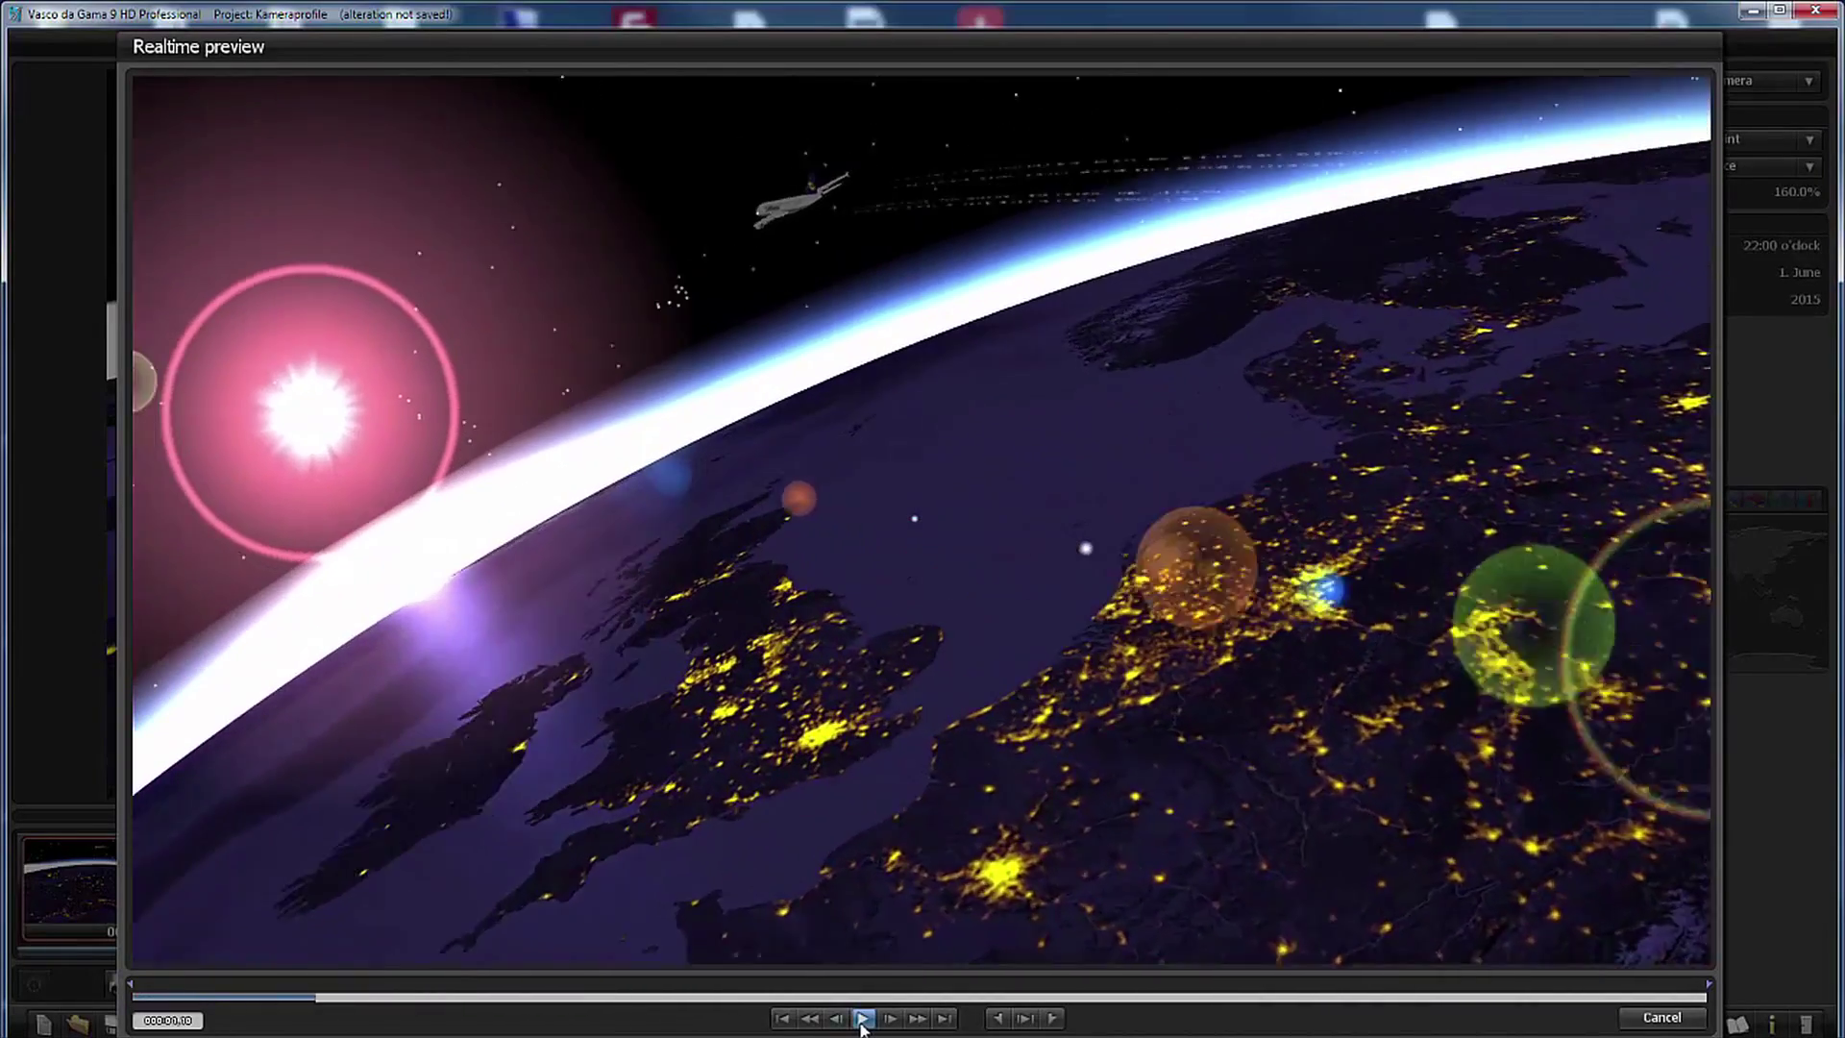